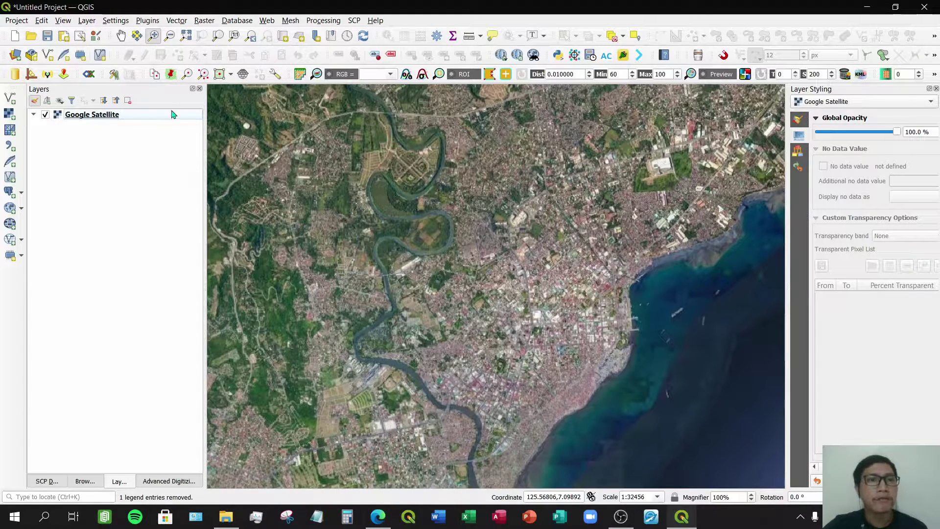
- Review the installed plugins list from beginning to end, then close the plugin manager
{"action": "left_click", "coordinate": [206, 22]}
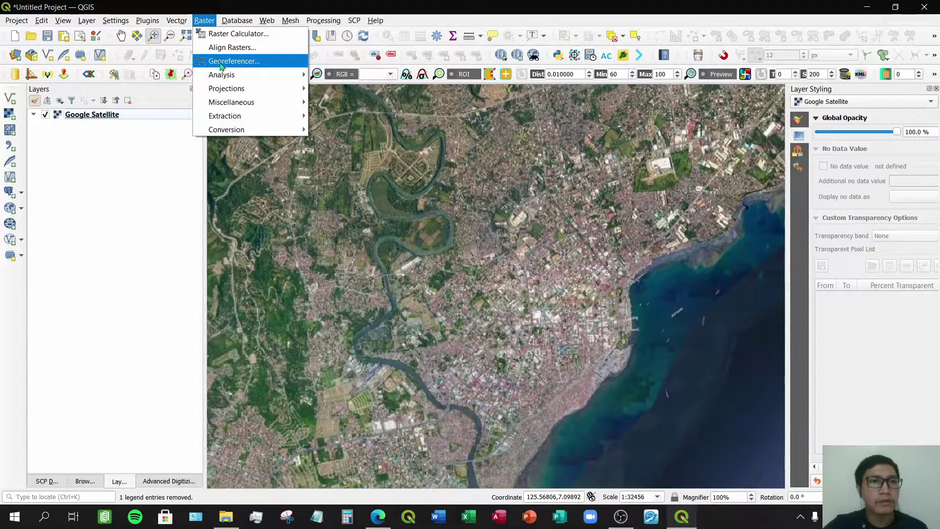
{"action": "mouse_move", "coordinate": [147, 20]}
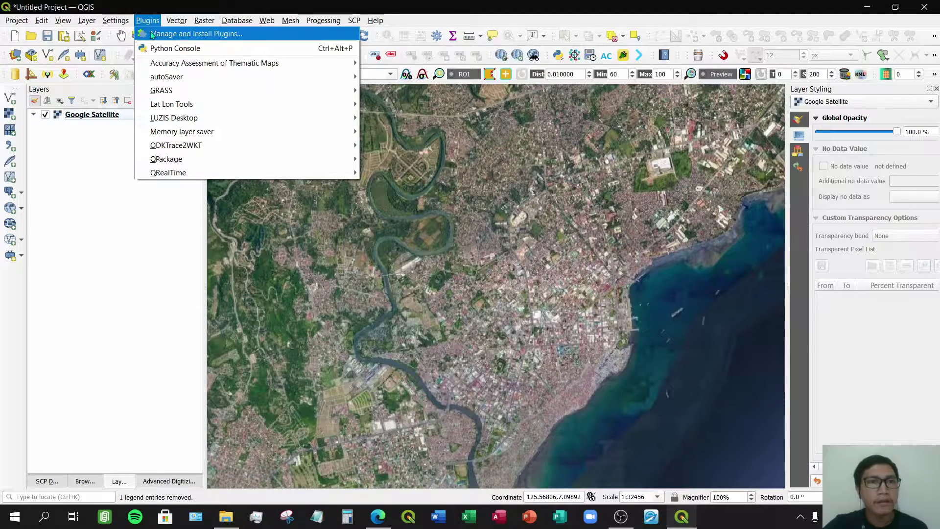
{"action": "left_click", "coordinate": [152, 35]}
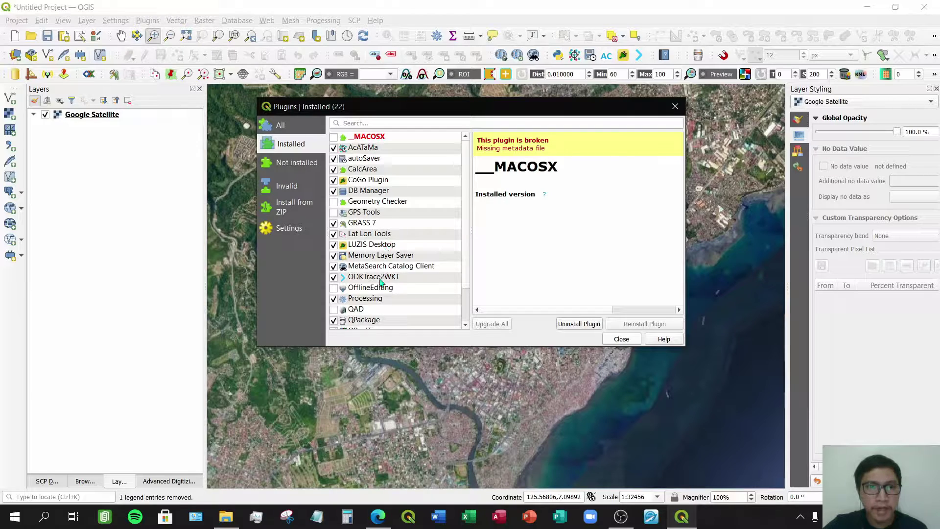
{"action": "scroll", "coordinate": [467, 230], "scroll_direction": "down", "scroll_amount": 2}
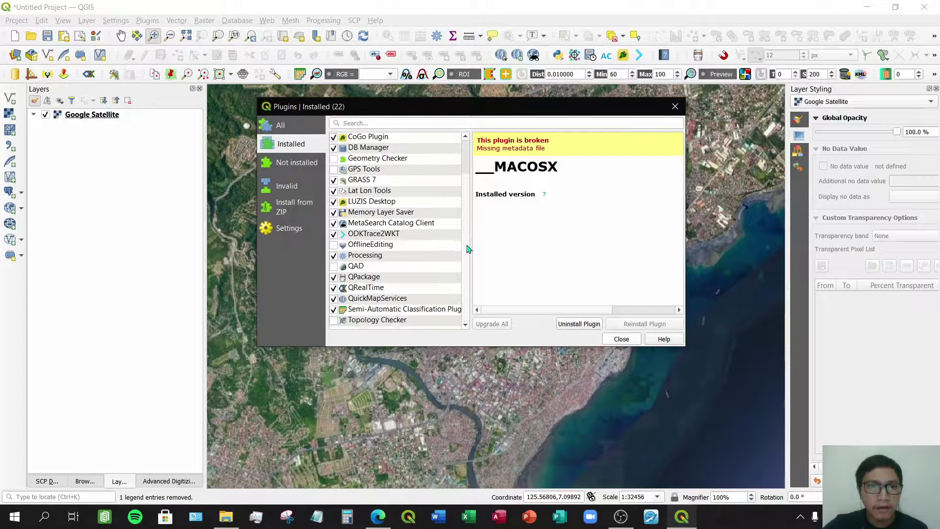
{"action": "scroll", "coordinate": [468, 249], "scroll_direction": "up", "scroll_amount": 2}
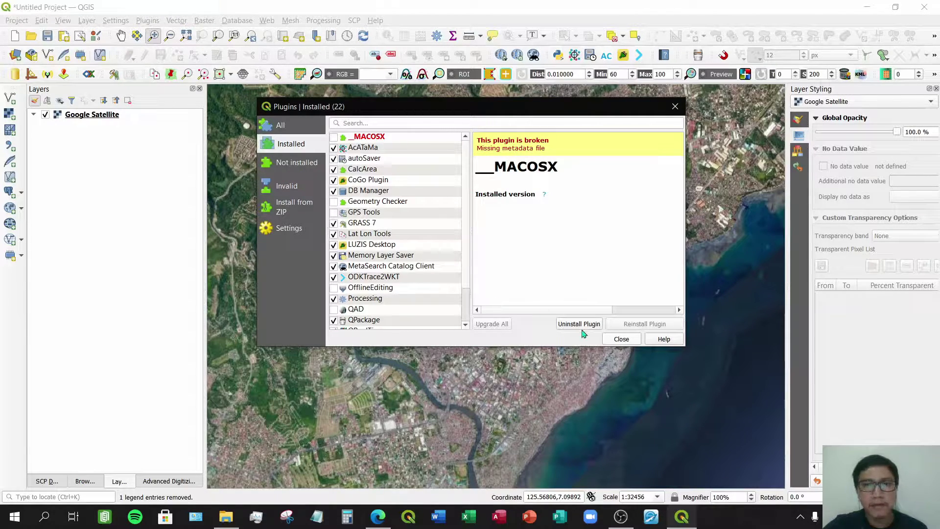
{"action": "left_click", "coordinate": [622, 339]}
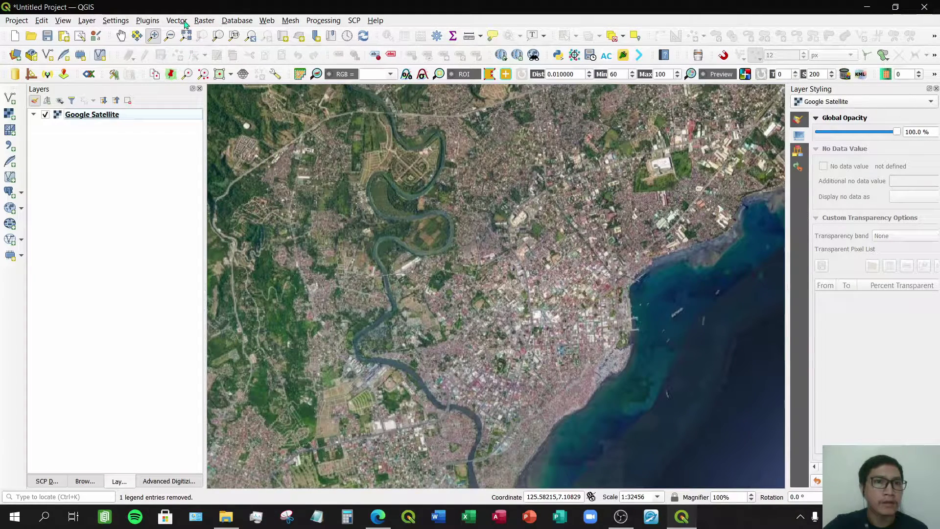
- Open the Georeferencer and load the raster image Davao City - Poblacion Dist from the QGIS raster folder
{"action": "left_click", "coordinate": [202, 22]}
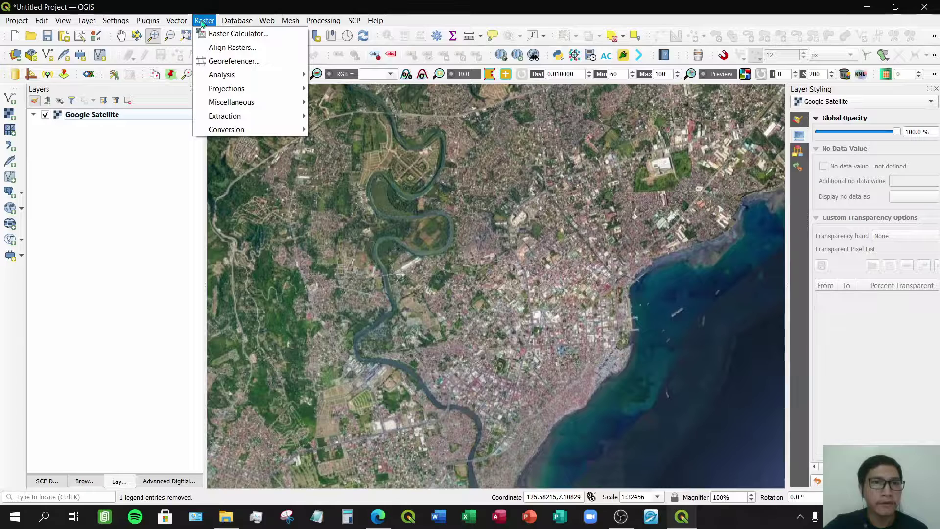
{"action": "left_click", "coordinate": [222, 62]}
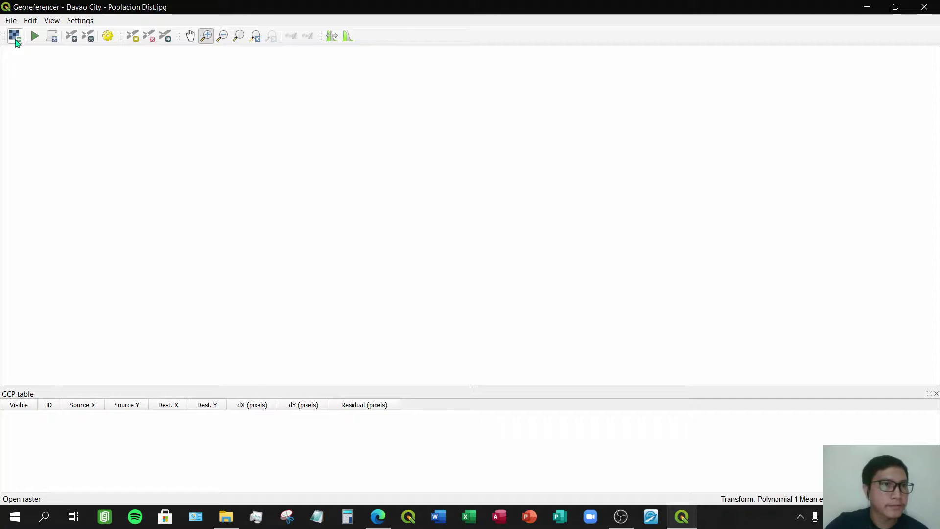
{"action": "left_click", "coordinate": [15, 39]}
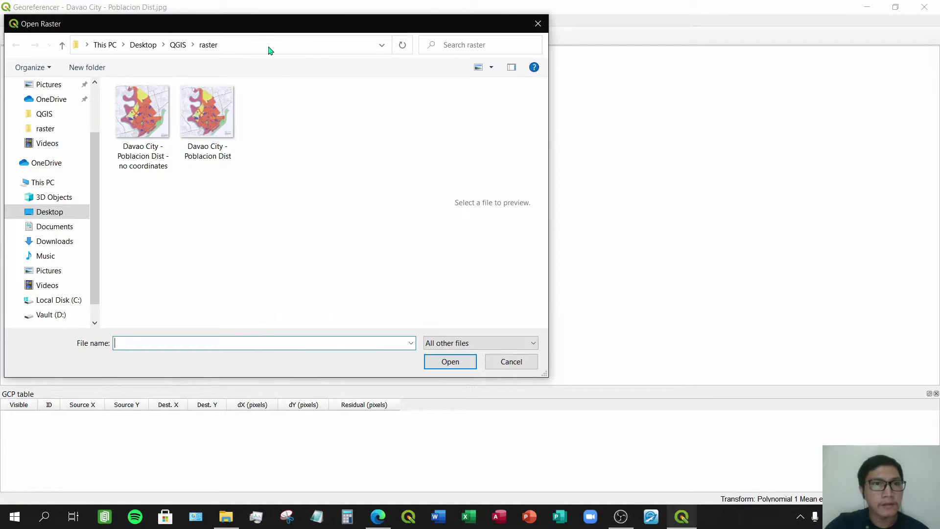
{"action": "left_click_drag", "start_coordinate": [233, 27], "coordinate": [418, 54]}
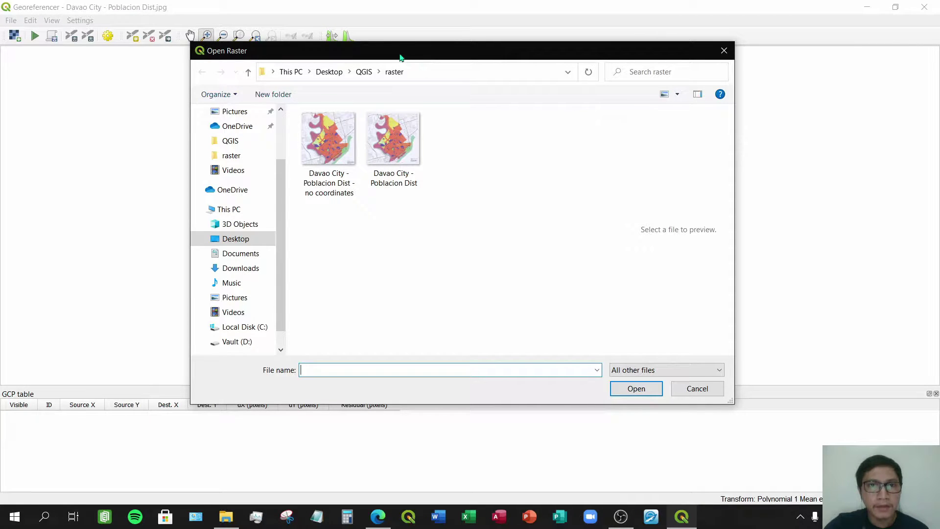
{"action": "left_click_drag", "start_coordinate": [399, 56], "coordinate": [431, 67]}
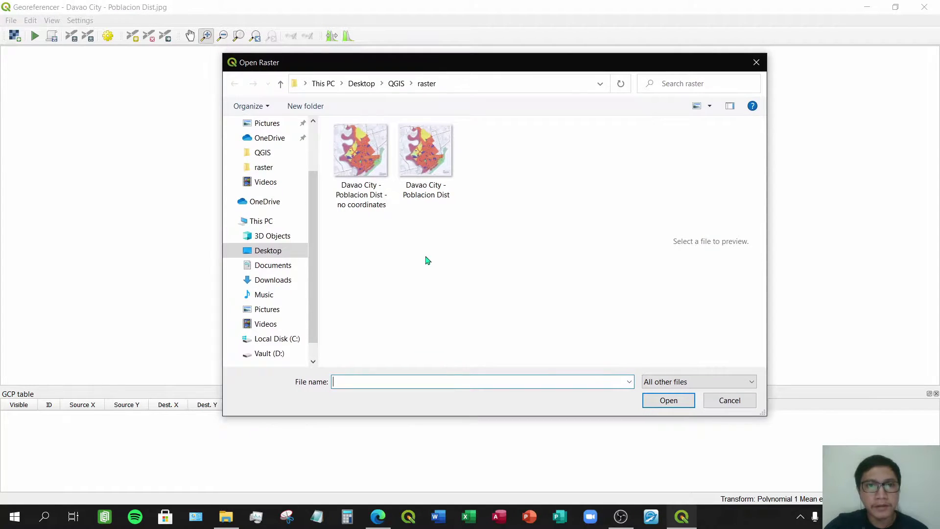
{"action": "left_click", "coordinate": [427, 151]}
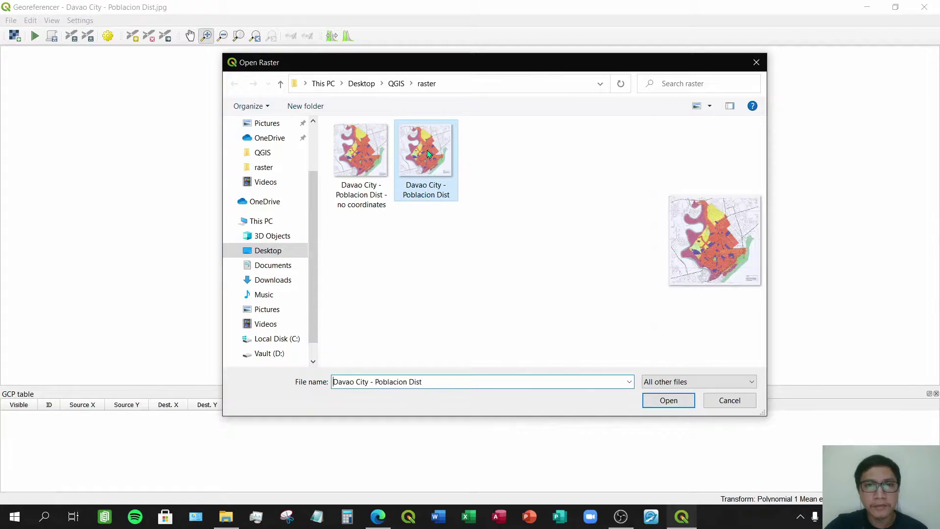
{"action": "left_click", "coordinate": [667, 401]}
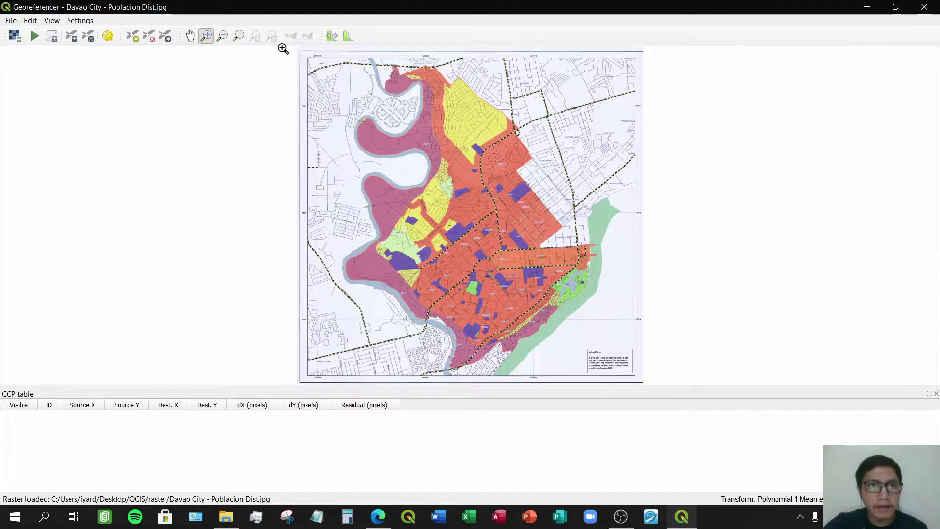
- Inspect the loaded Poblacion district map as a whole and close up at its north-west corner
{"action": "left_click_drag", "start_coordinate": [283, 49], "coordinate": [658, 393]}
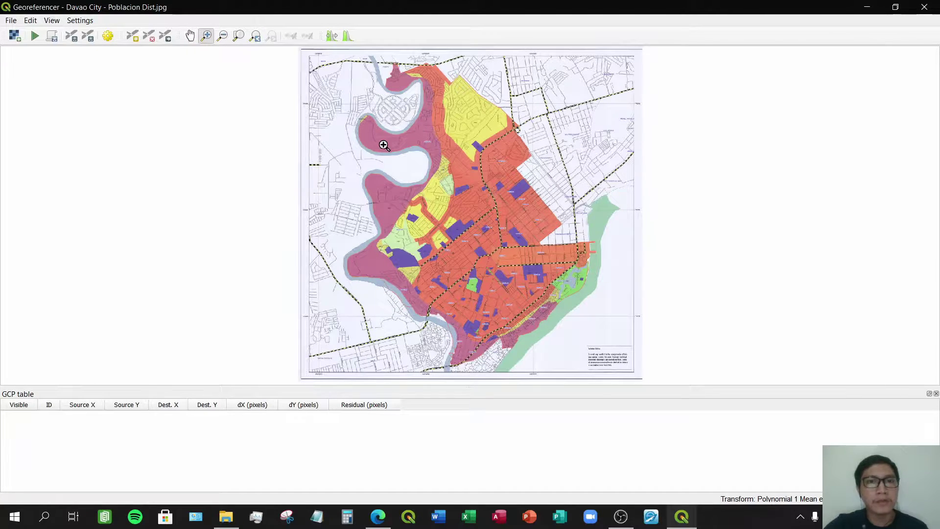
{"action": "left_click", "coordinate": [189, 38]}
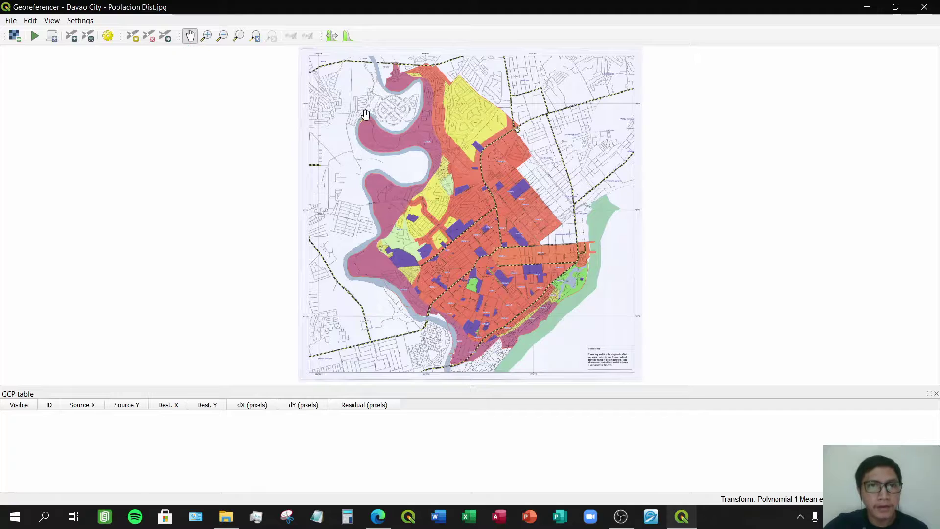
{"action": "left_click_drag", "start_coordinate": [365, 116], "coordinate": [273, 153]}
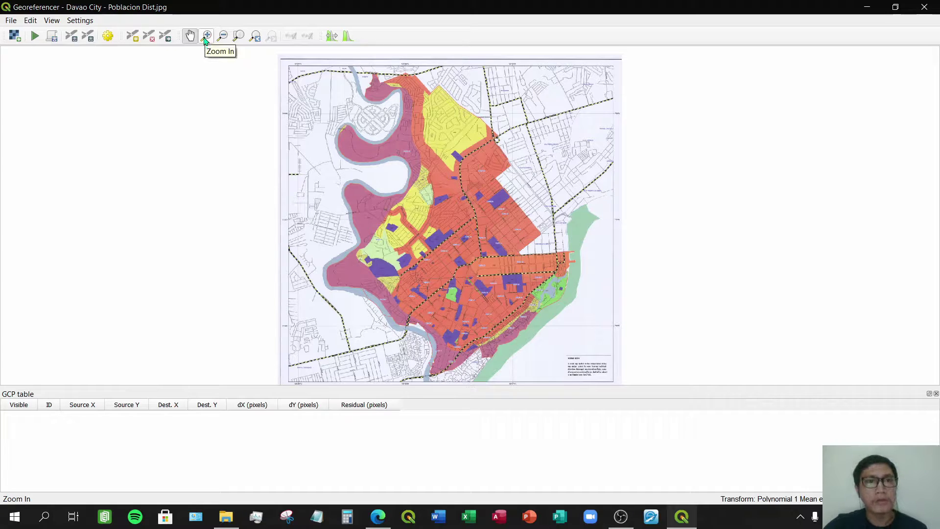
{"action": "left_click", "coordinate": [206, 38]}
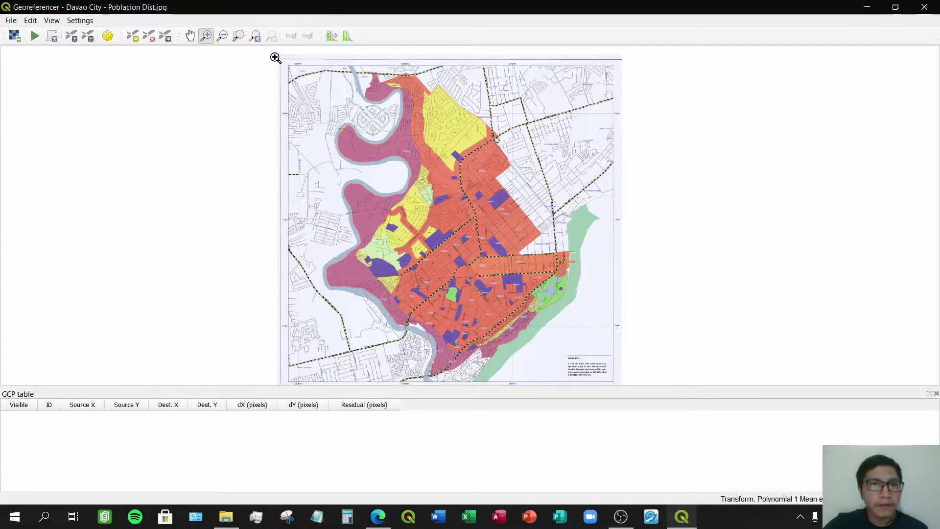
{"action": "left_click", "coordinate": [239, 39]}
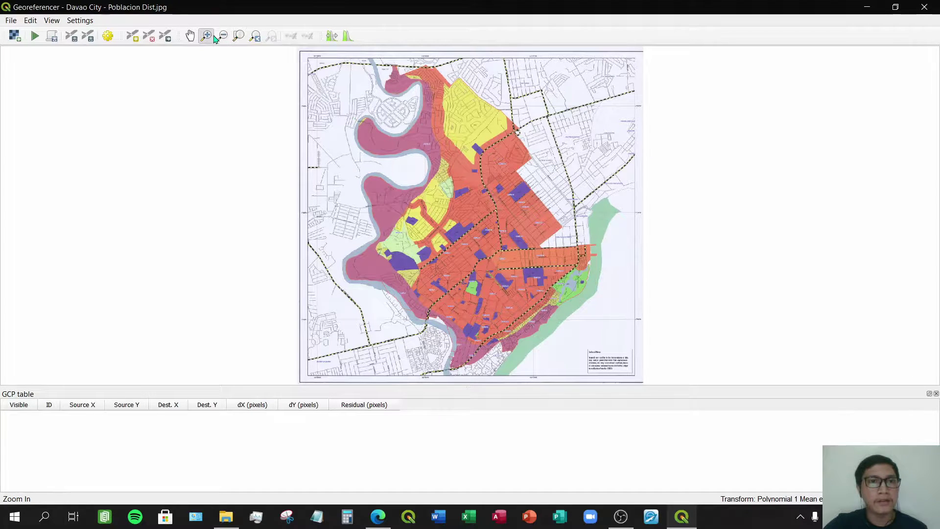
{"action": "left_click_drag", "start_coordinate": [298, 59], "coordinate": [366, 134]}
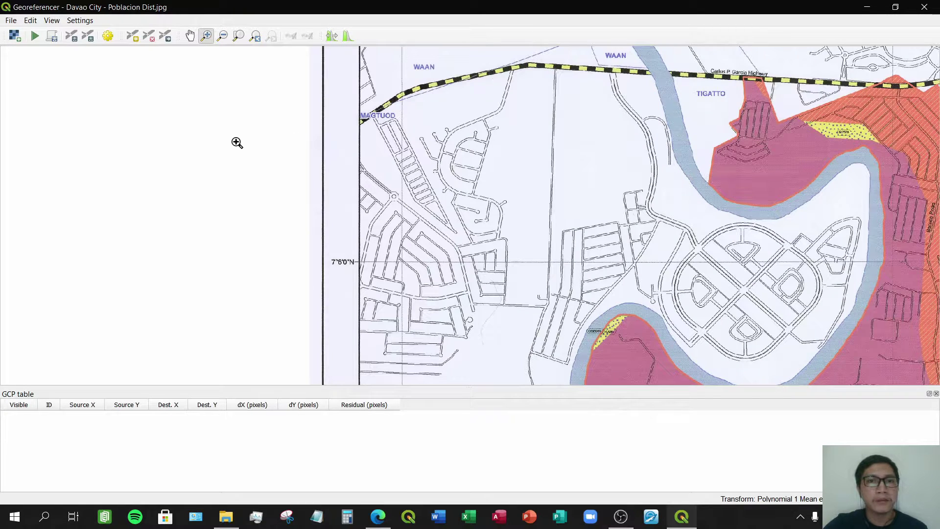
{"action": "left_click", "coordinate": [239, 36]}
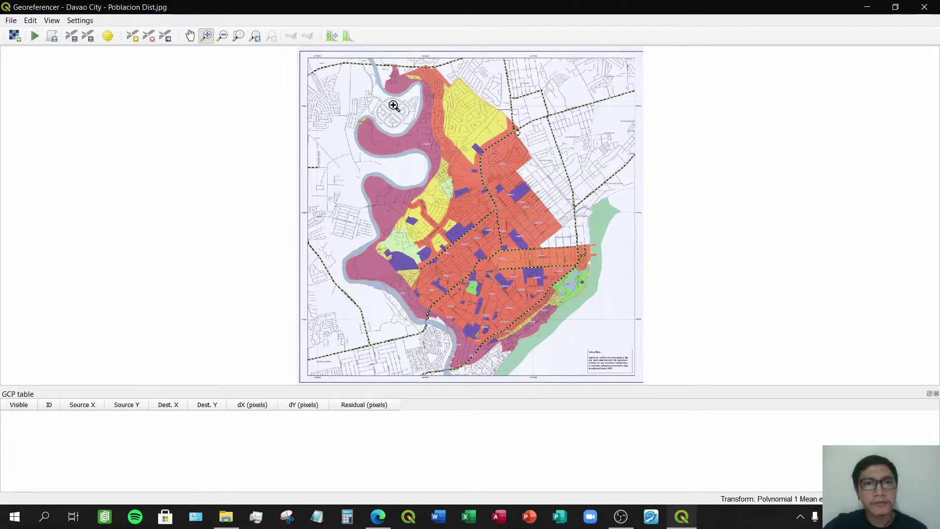
- Examine the longitude and latitude labels along the map's northern and western frame, then return to the full map
{"action": "left_click", "coordinate": [213, 44]}
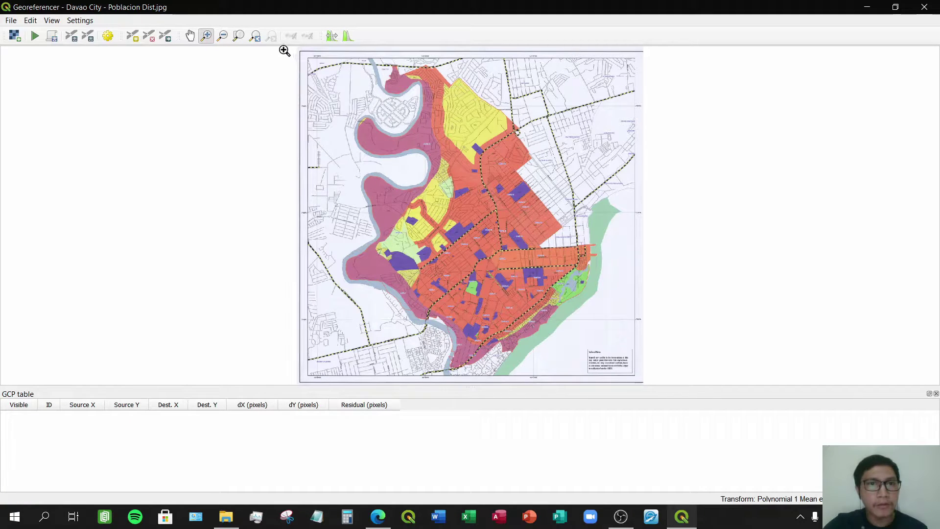
{"action": "left_click_drag", "start_coordinate": [286, 51], "coordinate": [650, 116]}
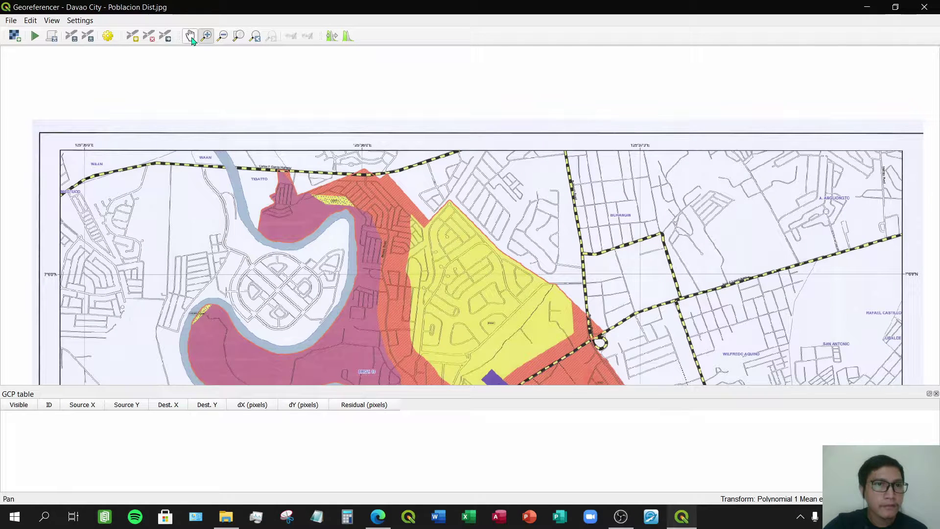
{"action": "left_click", "coordinate": [190, 36]}
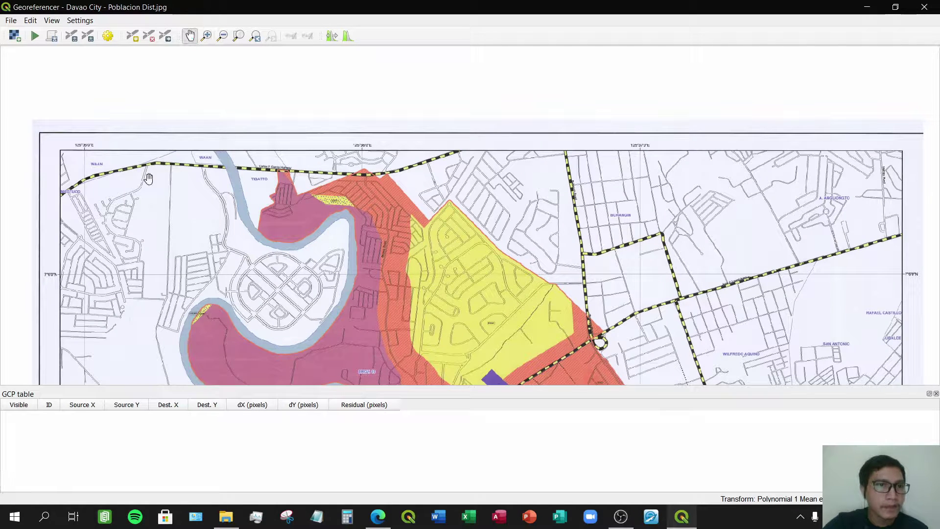
{"action": "left_click_drag", "start_coordinate": [137, 186], "coordinate": [331, 129]}
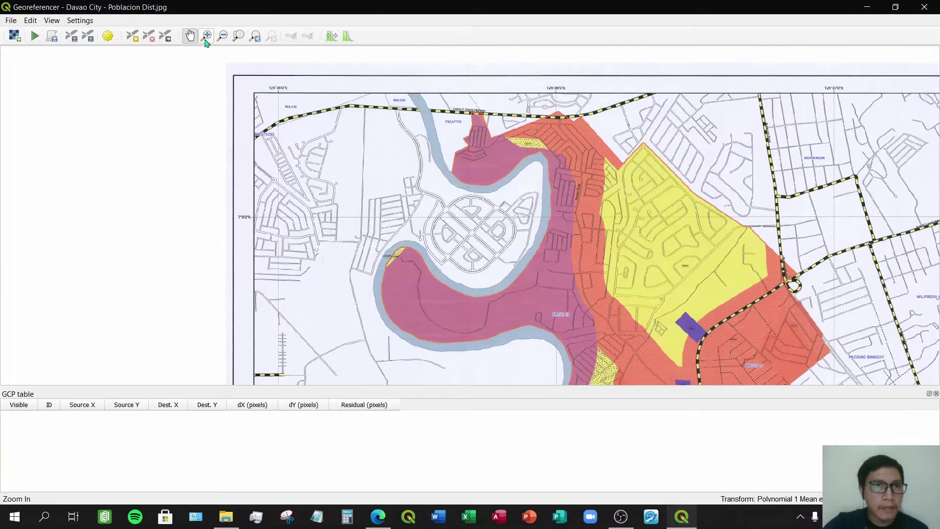
{"action": "left_click", "coordinate": [205, 37]}
{"action": "left_click_drag", "start_coordinate": [216, 76], "coordinate": [570, 256]}
{"action": "left_click", "coordinate": [191, 36]}
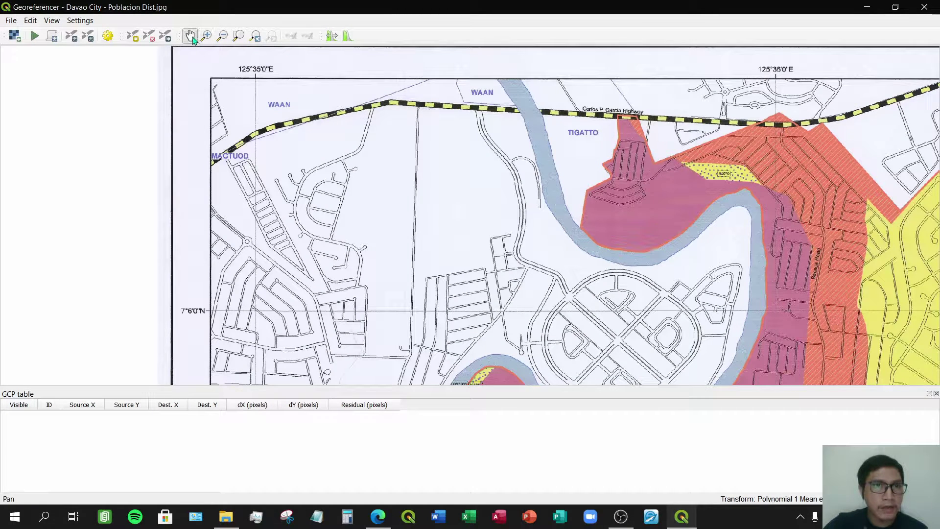
{"action": "left_click_drag", "start_coordinate": [241, 73], "coordinate": [285, 64]}
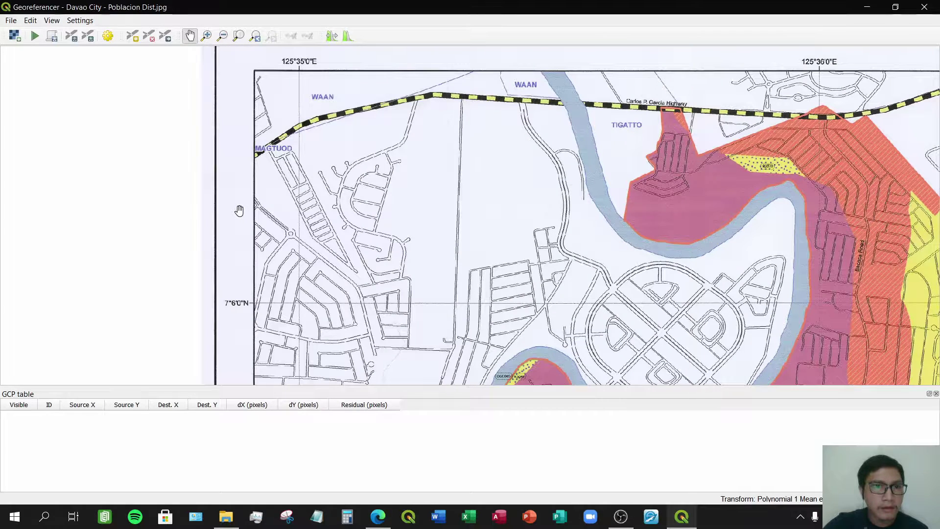
{"action": "left_click_drag", "start_coordinate": [246, 212], "coordinate": [244, 245]}
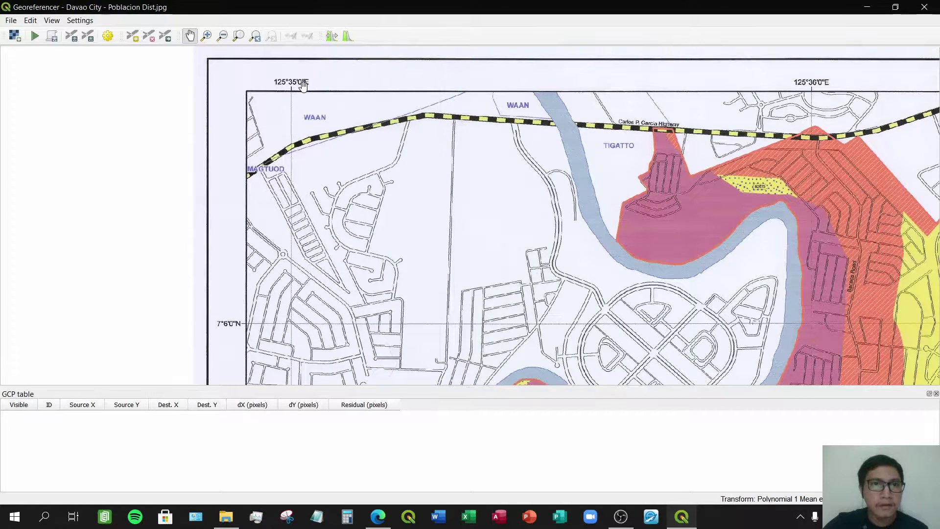
{"action": "left_click_drag", "start_coordinate": [303, 85], "coordinate": [265, 79]}
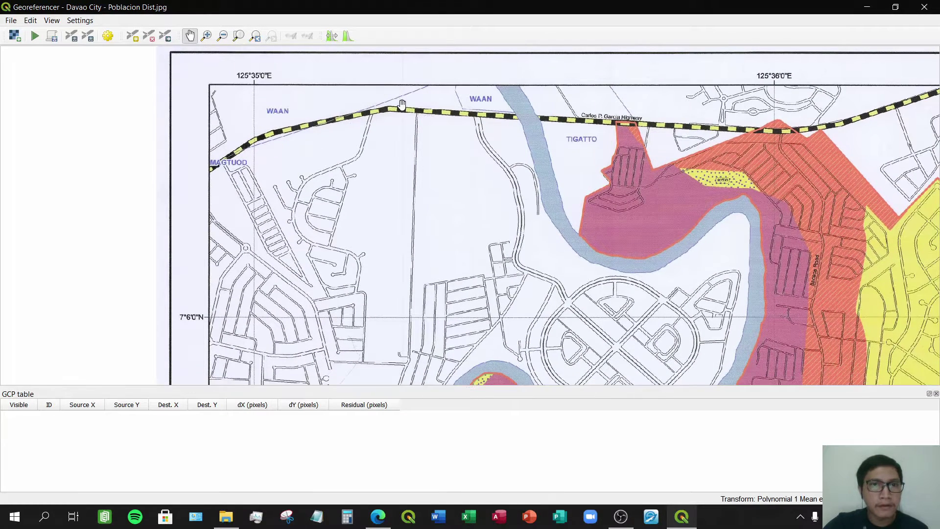
{"action": "left_click_drag", "start_coordinate": [401, 105], "coordinate": [325, 101]}
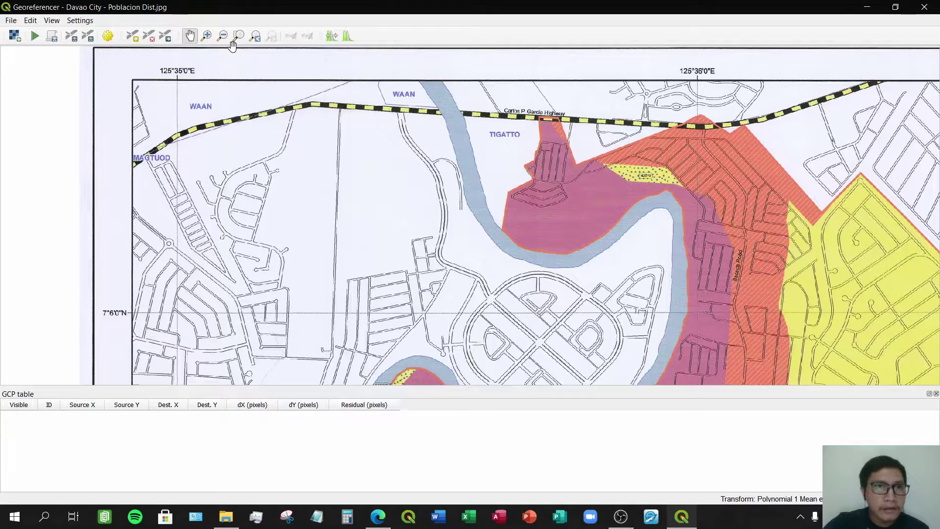
{"action": "left_click_drag", "start_coordinate": [187, 76], "coordinate": [208, 80]}
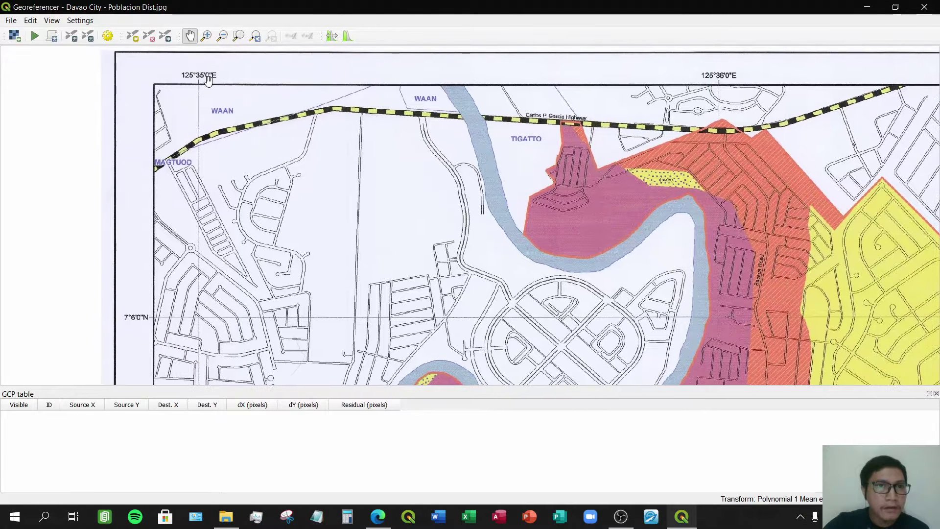
{"action": "left_click", "coordinate": [237, 41]}
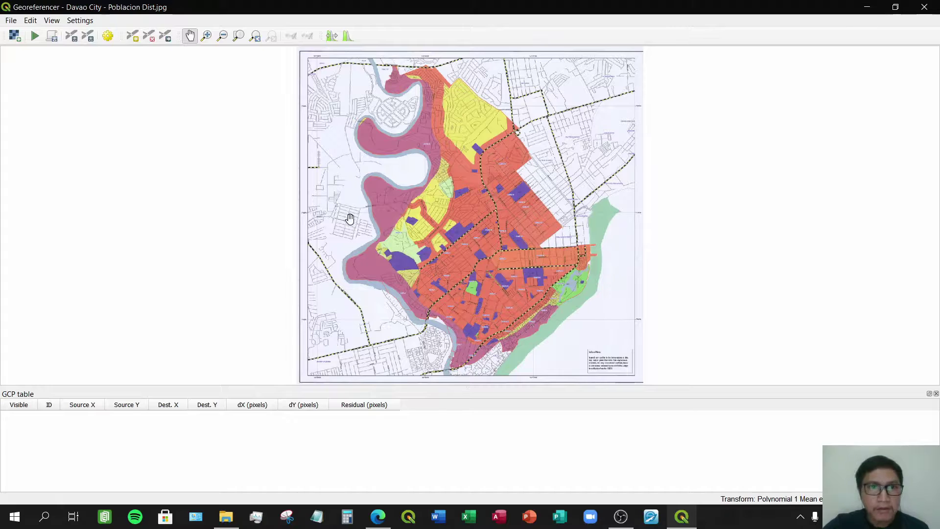
- Examine the north-western grid line intersection of the Poblacion map close up, together with its latitude label on the western frame
{"action": "left_click", "coordinate": [208, 37]}
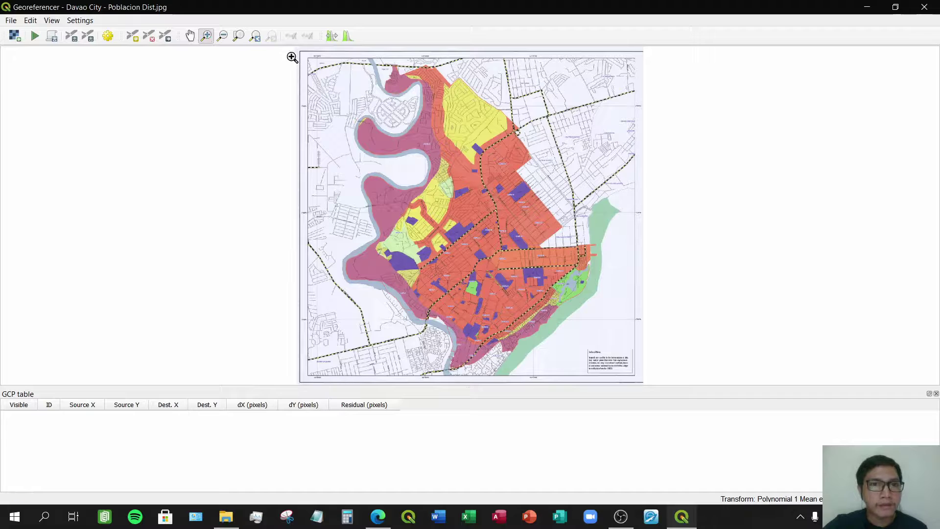
{"action": "left_click_drag", "start_coordinate": [288, 50], "coordinate": [340, 128]}
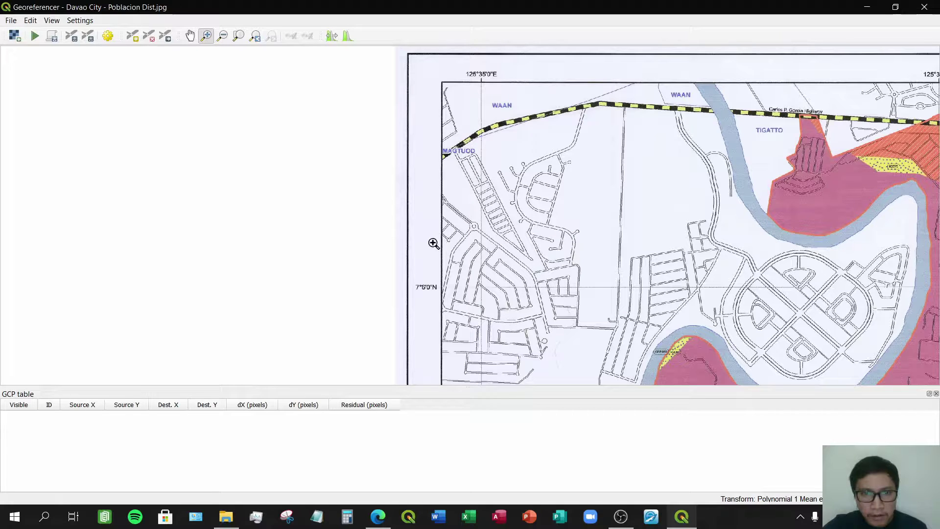
{"action": "left_click_drag", "start_coordinate": [465, 273], "coordinate": [504, 302]}
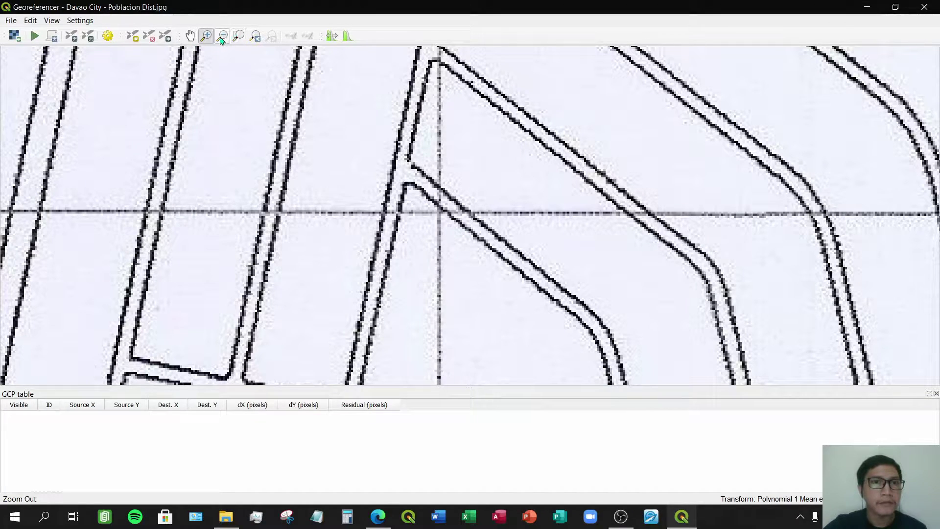
{"action": "left_click", "coordinate": [190, 35]}
{"action": "left_click_drag", "start_coordinate": [422, 103], "coordinate": [446, 274]}
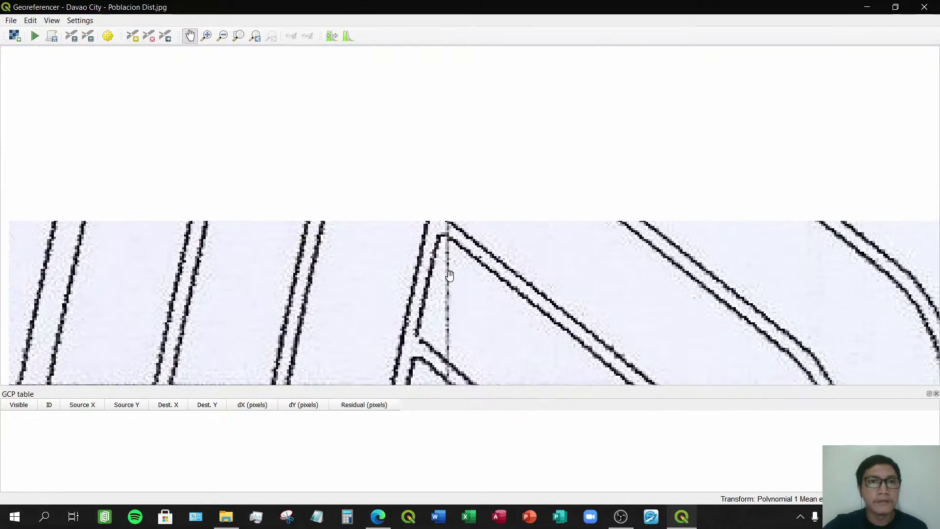
{"action": "left_click", "coordinate": [222, 36]}
{"action": "left_click", "coordinate": [337, 165]}
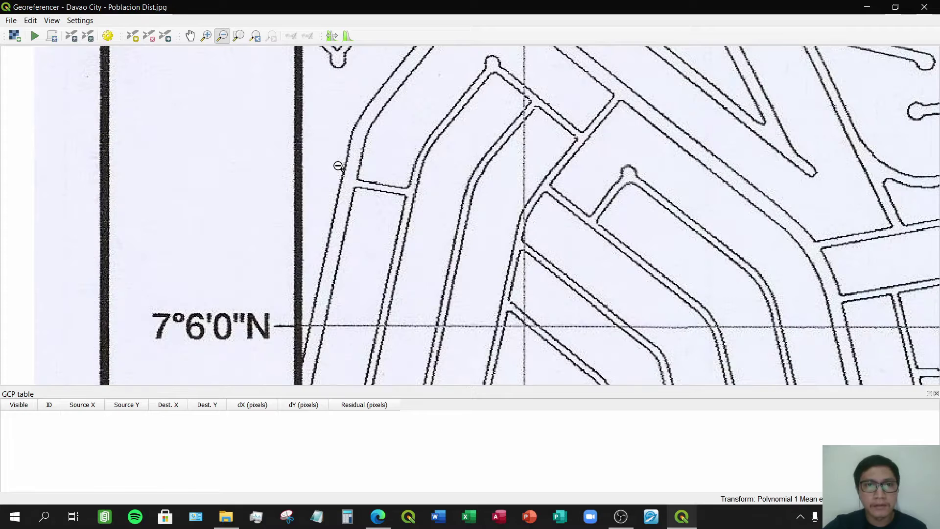
{"action": "left_click", "coordinate": [338, 167]}
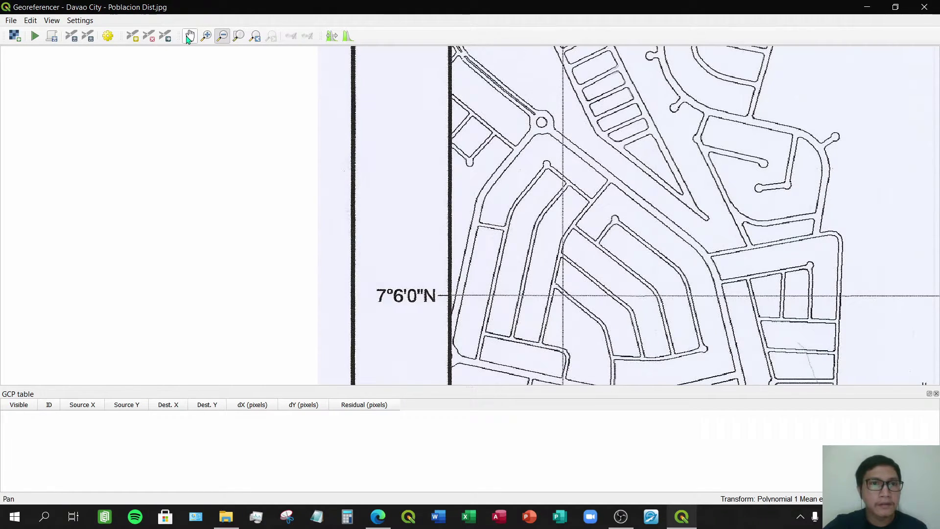
{"action": "left_click", "coordinate": [190, 36]}
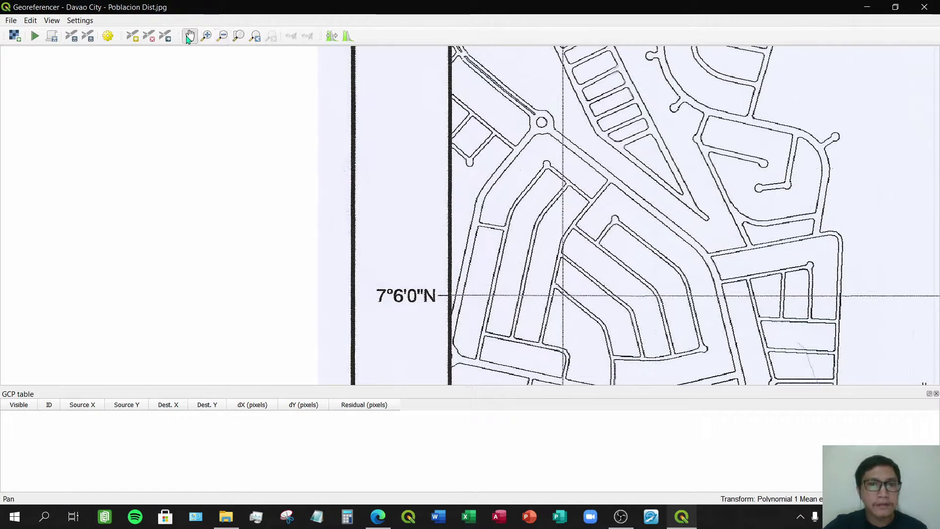
- Trace the north-western vertical grid line to its longitude label and compare it with the nearest latitude label on the western frame
{"action": "left_click_drag", "start_coordinate": [415, 302], "coordinate": [387, 252]}
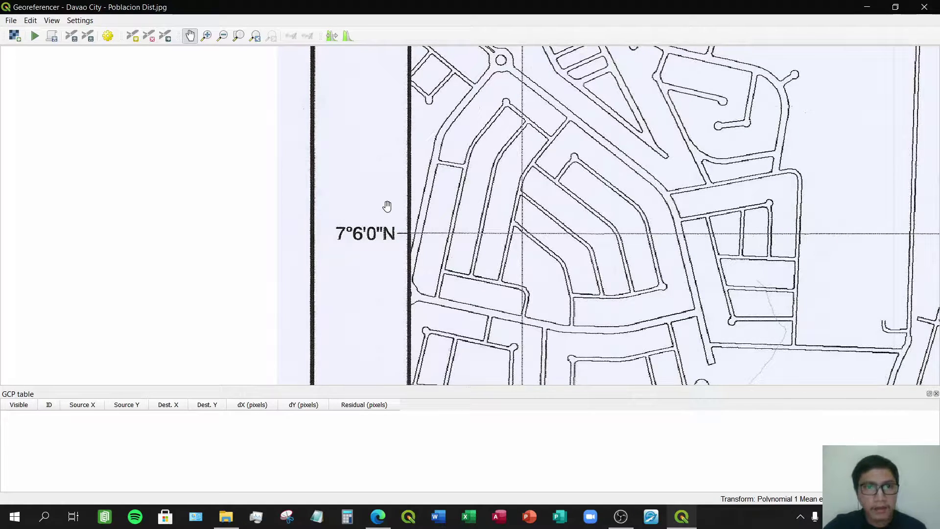
{"action": "left_click_drag", "start_coordinate": [386, 252], "coordinate": [386, 84]}
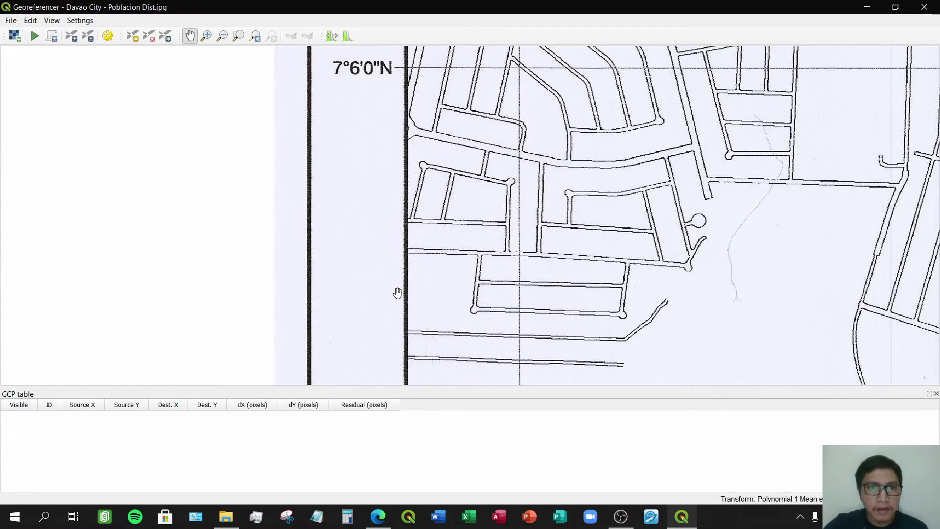
{"action": "left_click_drag", "start_coordinate": [397, 293], "coordinate": [386, 204]}
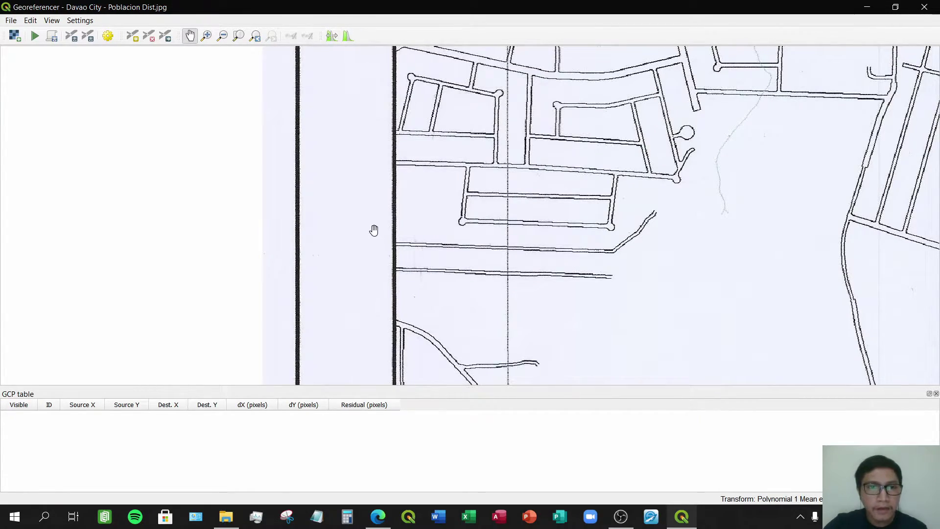
{"action": "left_click_drag", "start_coordinate": [372, 223], "coordinate": [399, 322]}
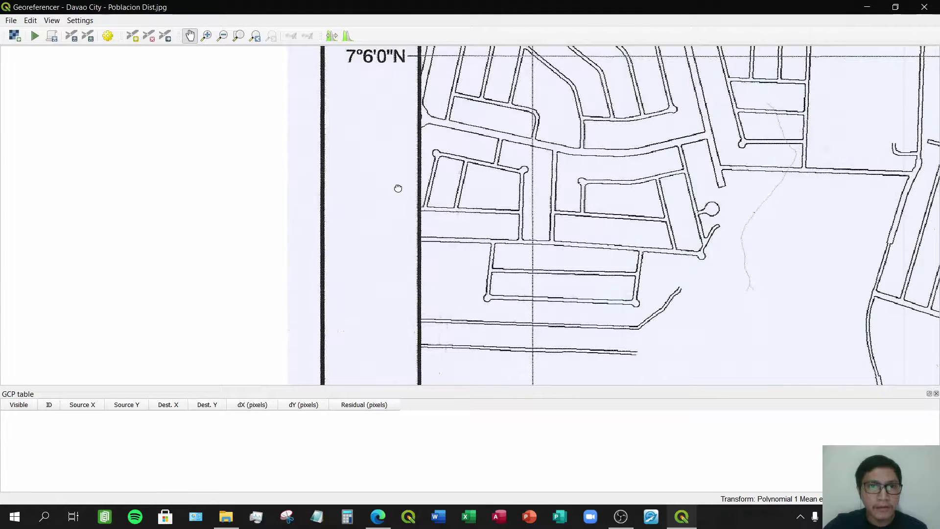
{"action": "left_click_drag", "start_coordinate": [398, 189], "coordinate": [390, 336]}
{"action": "left_click_drag", "start_coordinate": [392, 211], "coordinate": [393, 336]}
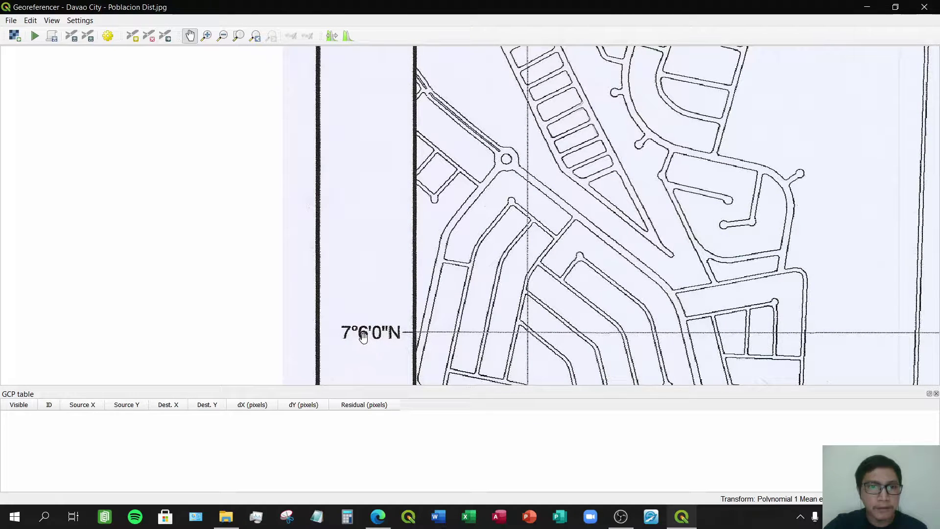
{"action": "left_click_drag", "start_coordinate": [397, 189], "coordinate": [395, 339]}
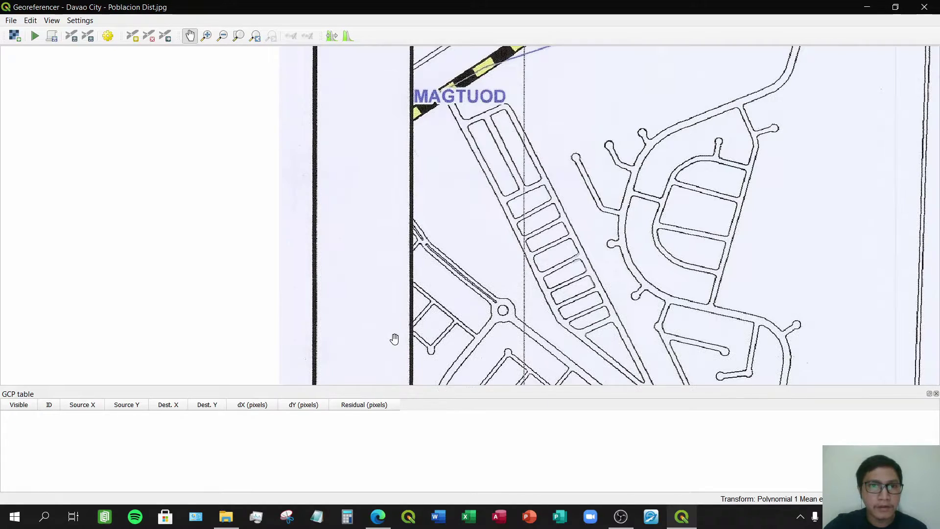
{"action": "left_click_drag", "start_coordinate": [390, 120], "coordinate": [390, 381]}
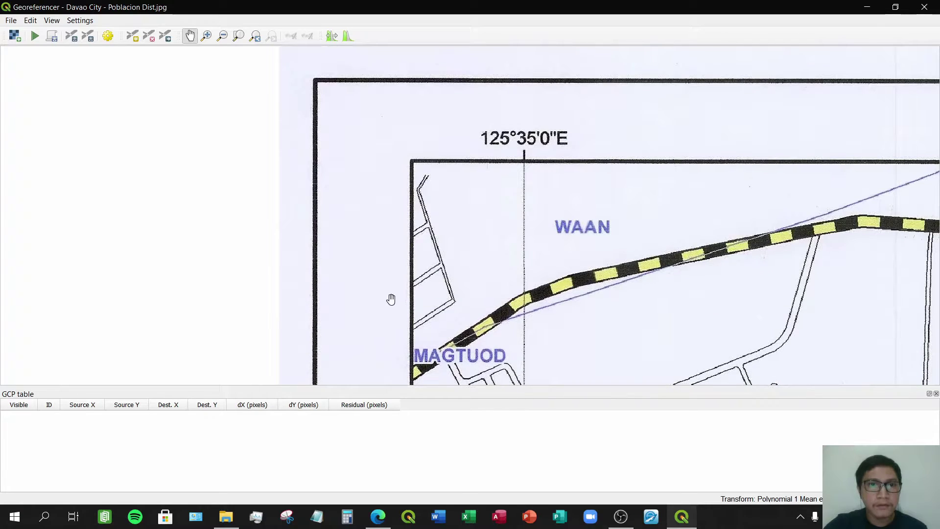
{"action": "left_click_drag", "start_coordinate": [384, 336], "coordinate": [382, 208]}
{"action": "left_click_drag", "start_coordinate": [378, 303], "coordinate": [379, 66]}
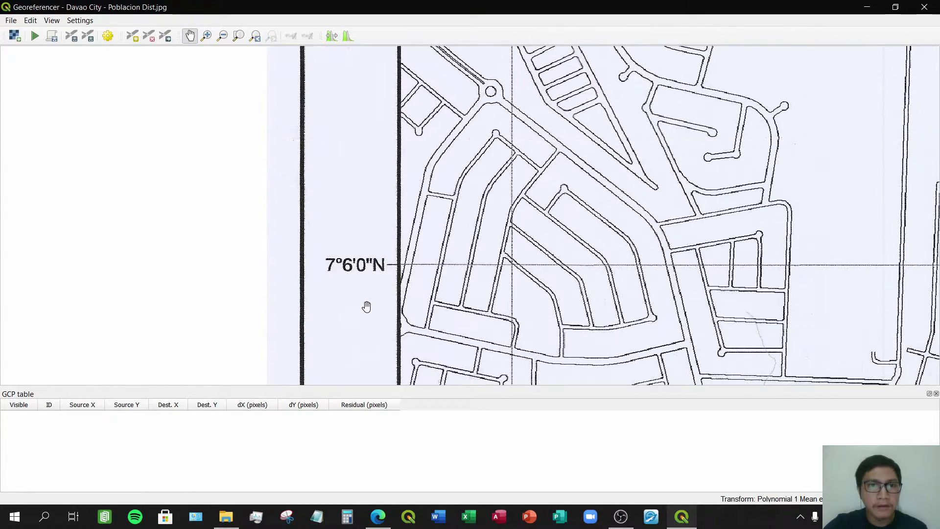
{"action": "left_click_drag", "start_coordinate": [365, 304], "coordinate": [384, 239]}
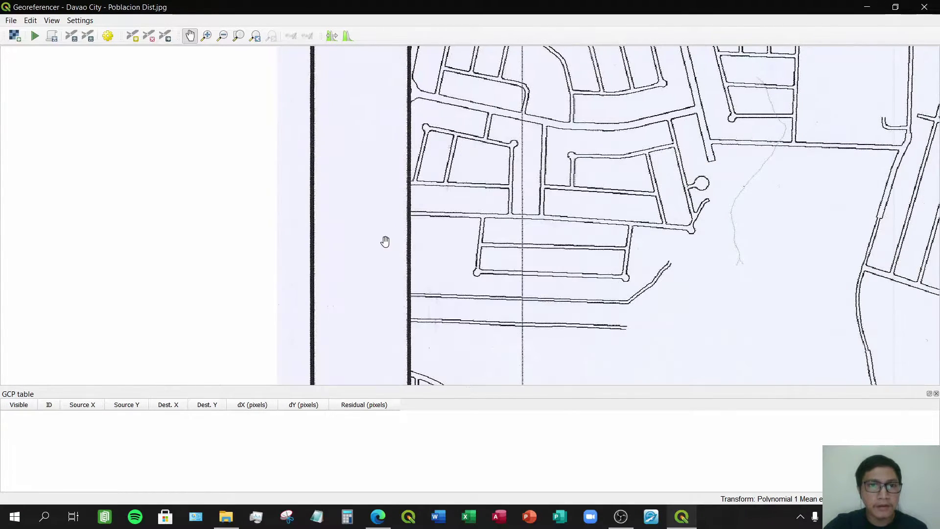
- Examine the next latitude label south along the western frame, then return to the 7°6'0"N label
{"action": "left_click", "coordinate": [222, 39]}
{"action": "left_click", "coordinate": [422, 285]}
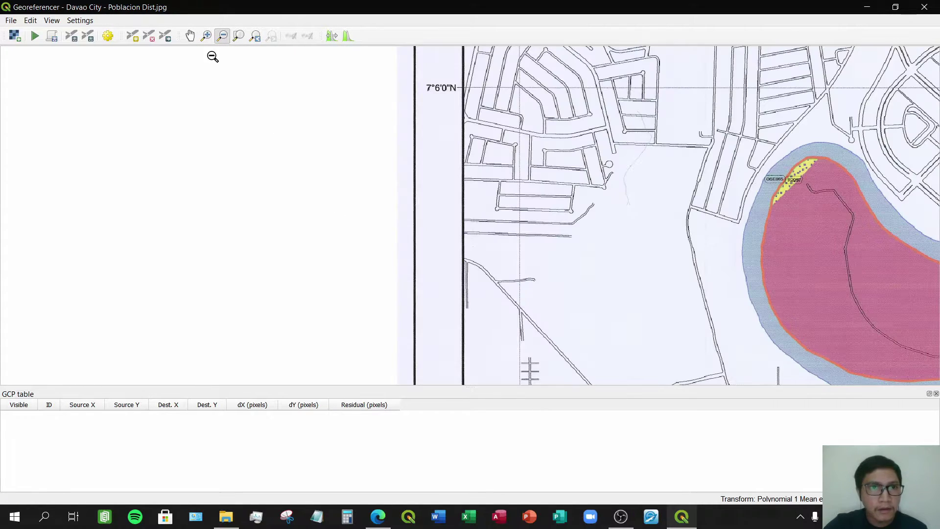
{"action": "left_click", "coordinate": [190, 36]}
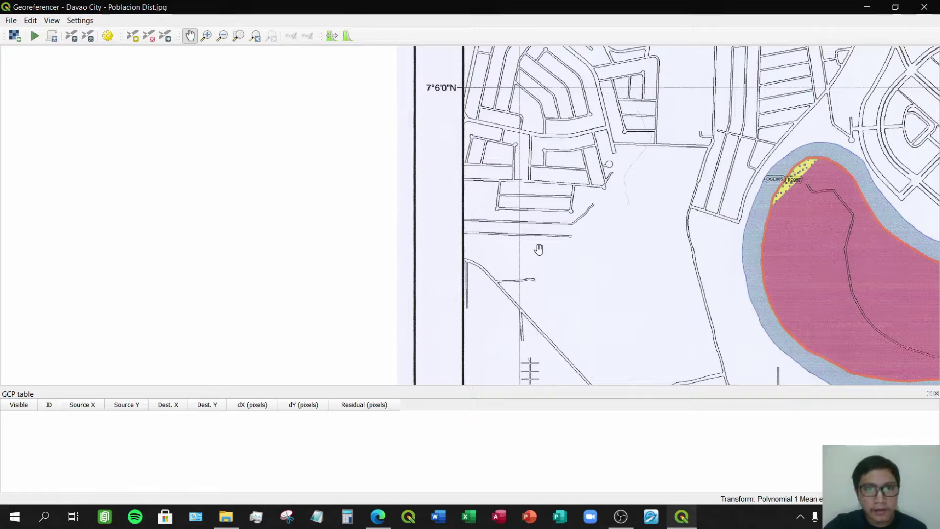
{"action": "left_click_drag", "start_coordinate": [503, 311], "coordinate": [457, 49]}
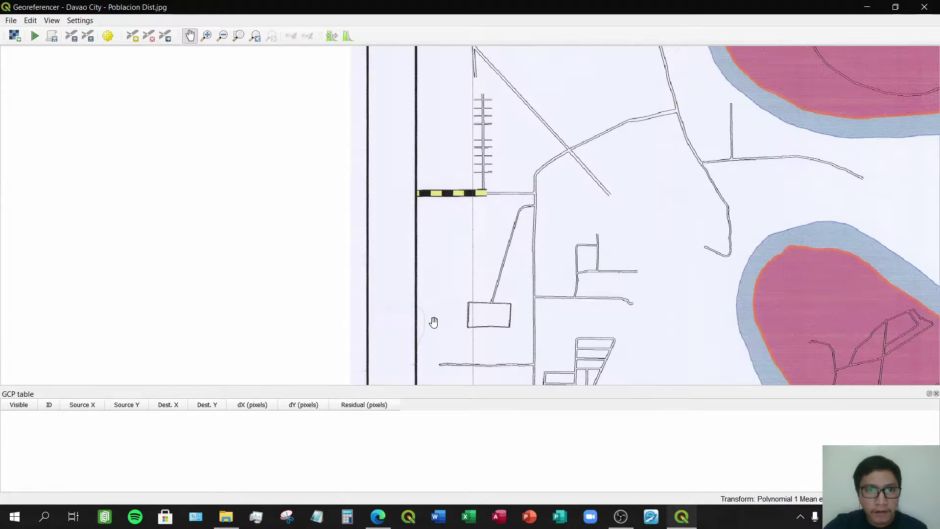
{"action": "left_click_drag", "start_coordinate": [434, 324], "coordinate": [458, 152]}
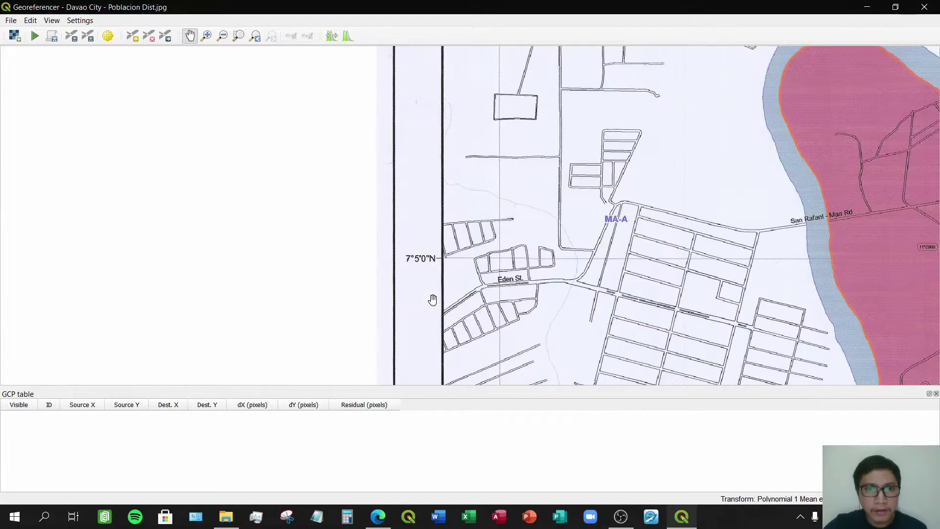
{"action": "left_click_drag", "start_coordinate": [433, 299], "coordinate": [429, 273]}
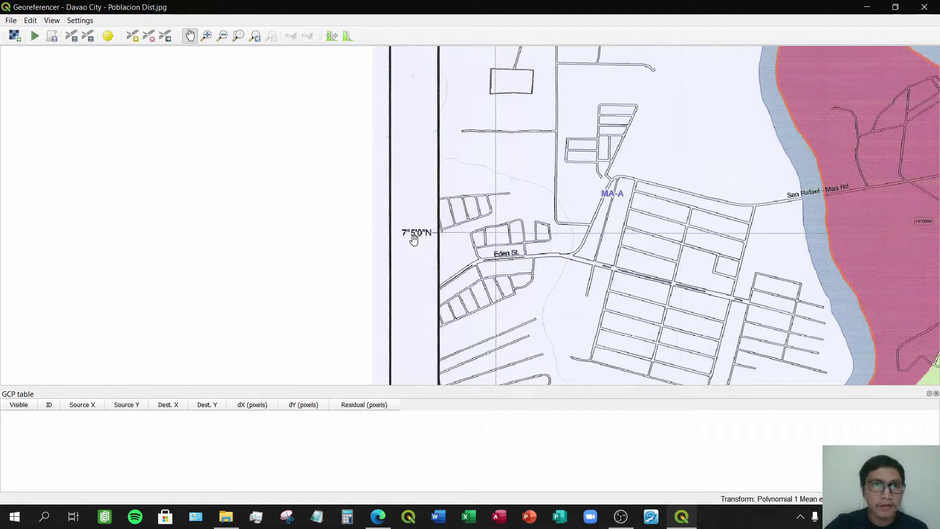
{"action": "left_click_drag", "start_coordinate": [462, 94], "coordinate": [443, 283]}
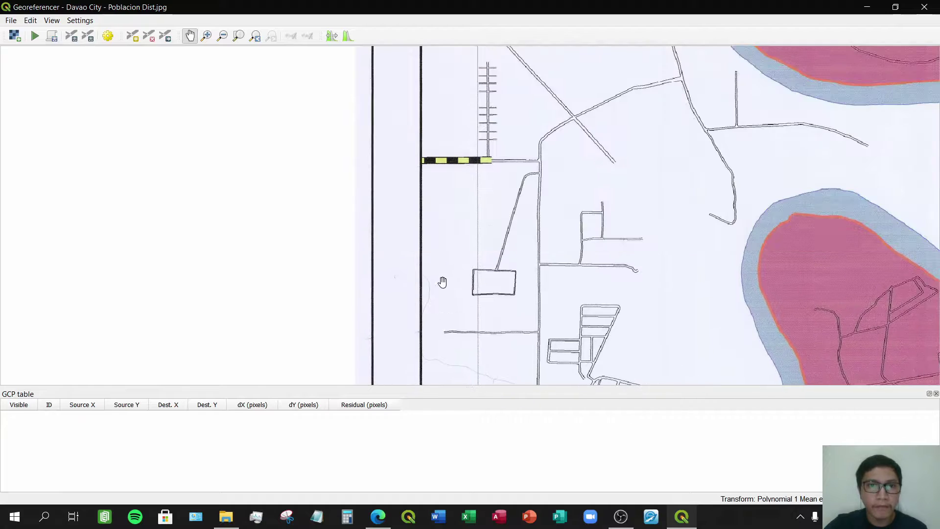
{"action": "left_click_drag", "start_coordinate": [426, 59], "coordinate": [425, 273]}
{"action": "left_click_drag", "start_coordinate": [424, 235], "coordinate": [431, 342]}
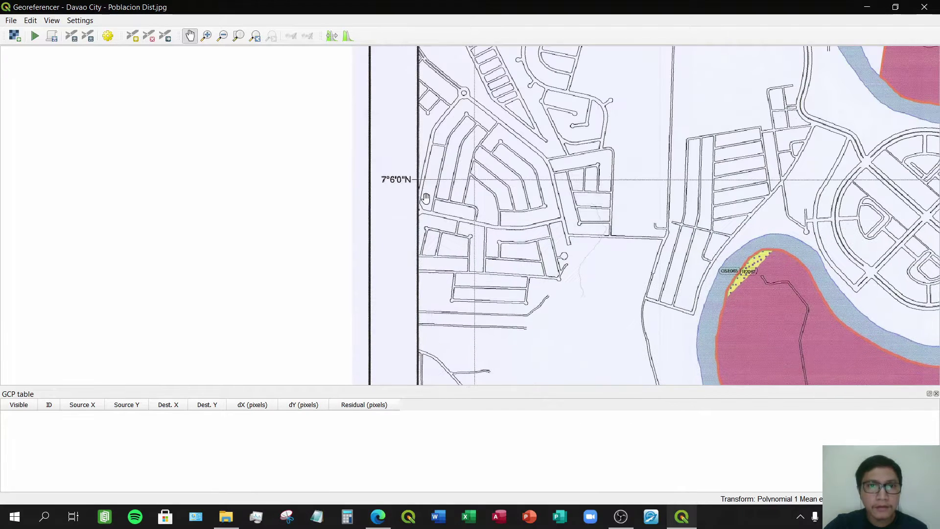
{"action": "left_click_drag", "start_coordinate": [425, 184], "coordinate": [424, 238]}
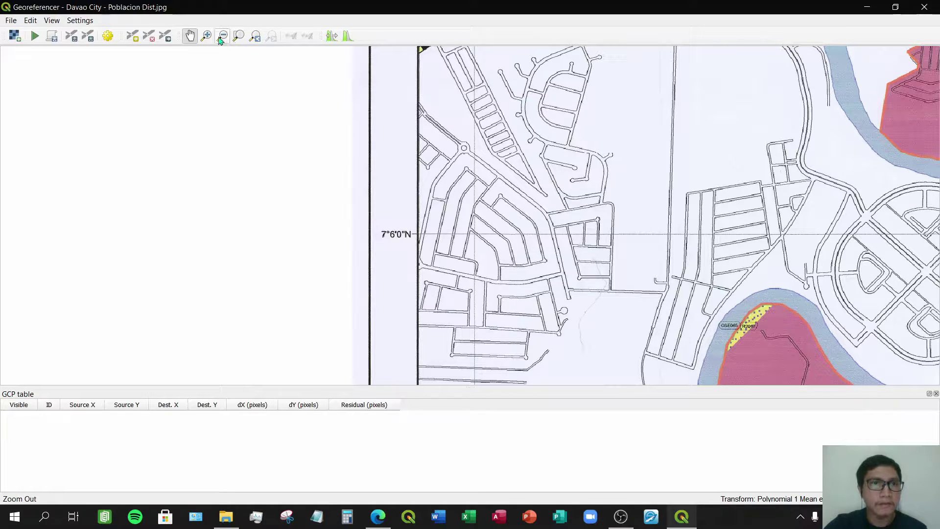
- Examine the longitude labels along the map's northern frame from the north-west corner to the eastern edge
{"action": "left_click", "coordinate": [191, 37]}
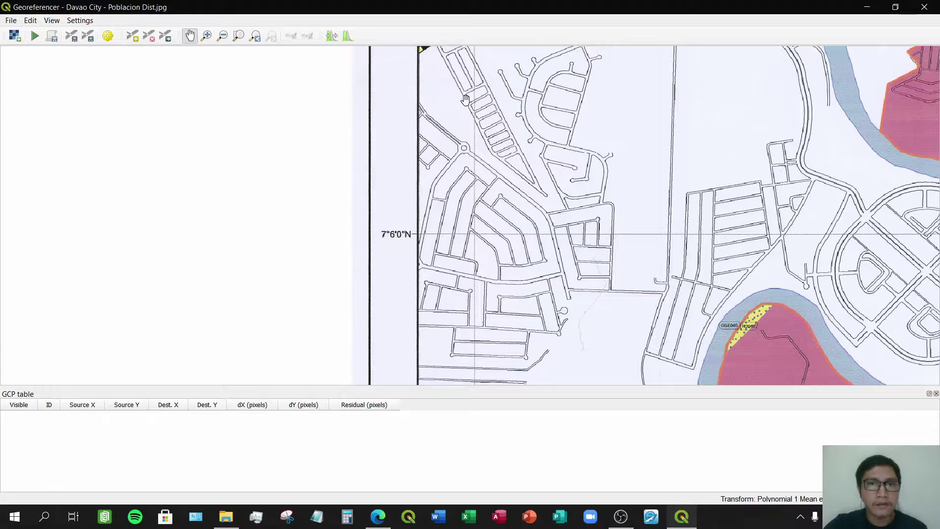
{"action": "left_click_drag", "start_coordinate": [466, 101], "coordinate": [427, 268]}
{"action": "left_click_drag", "start_coordinate": [429, 162], "coordinate": [374, 282]}
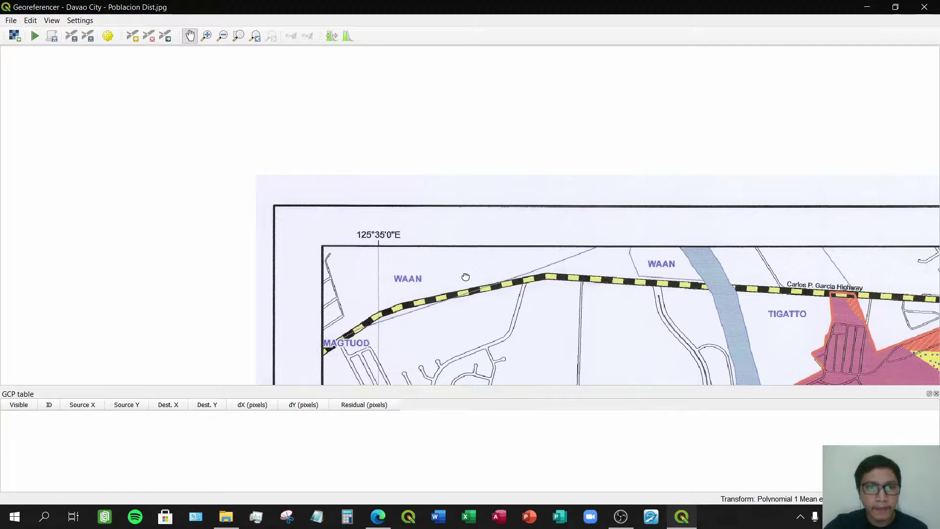
{"action": "left_click_drag", "start_coordinate": [467, 275], "coordinate": [268, 241]}
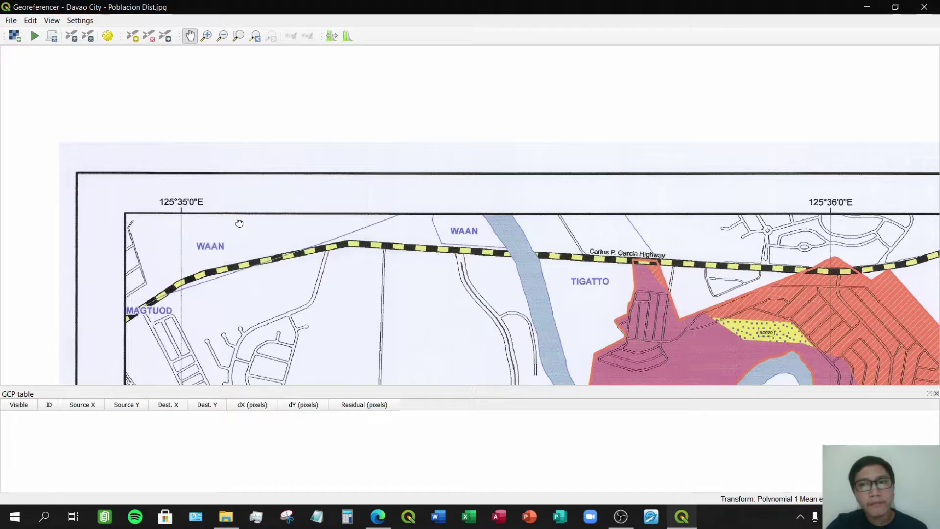
{"action": "left_click_drag", "start_coordinate": [239, 224], "coordinate": [125, 208]}
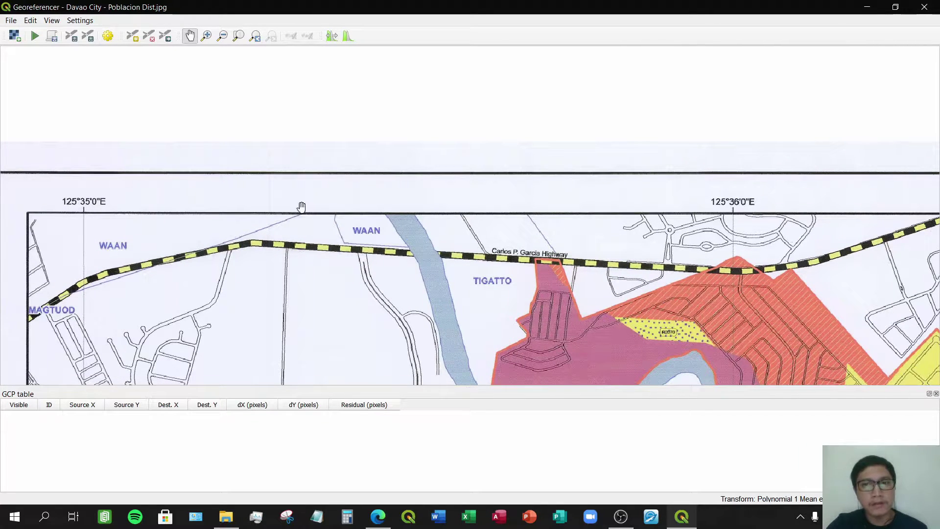
{"action": "left_click_drag", "start_coordinate": [725, 198], "coordinate": [369, 201]}
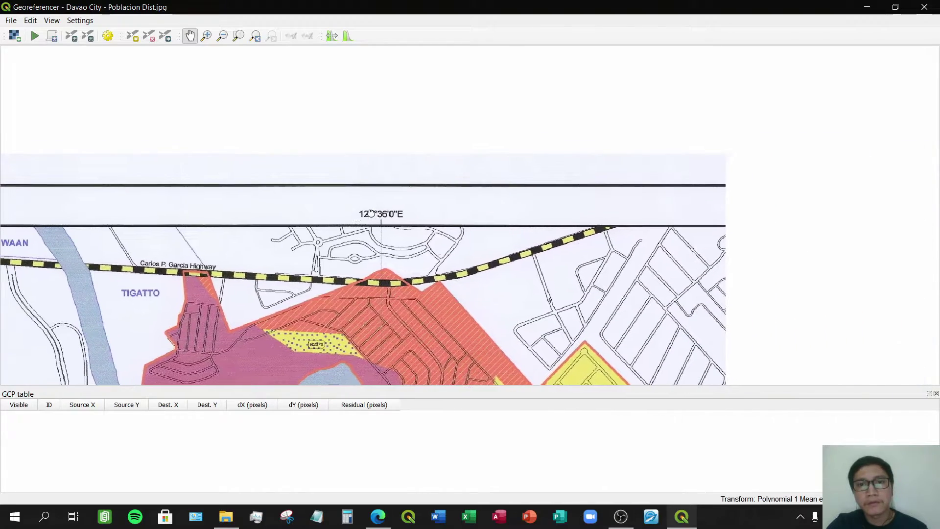
{"action": "left_click_drag", "start_coordinate": [495, 211], "coordinate": [327, 211]}
{"action": "left_click_drag", "start_coordinate": [575, 210], "coordinate": [512, 212]}
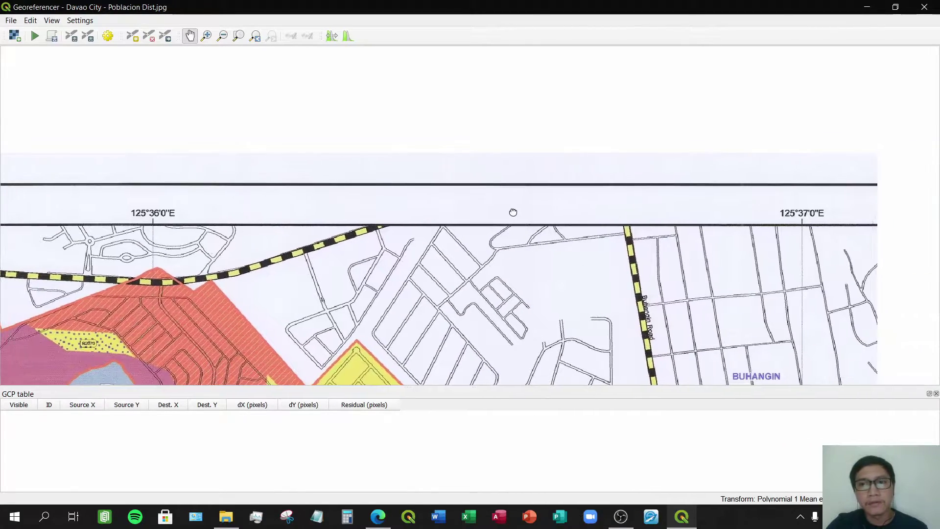
- Place a control point on the north-western grid intersection, where the 7°6'0"N line crosses the westernmost vertical grid line
{"action": "left_click_drag", "start_coordinate": [447, 230], "coordinate": [806, 193]}
{"action": "left_click_drag", "start_coordinate": [221, 229], "coordinate": [431, 191]}
{"action": "left_click_drag", "start_coordinate": [193, 237], "coordinate": [397, 94]}
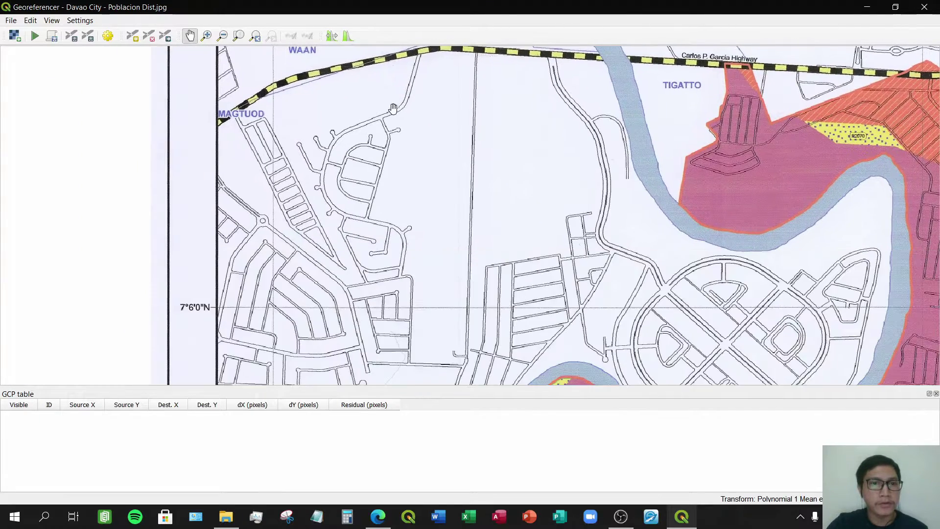
{"action": "left_click_drag", "start_coordinate": [332, 227], "coordinate": [339, 95]}
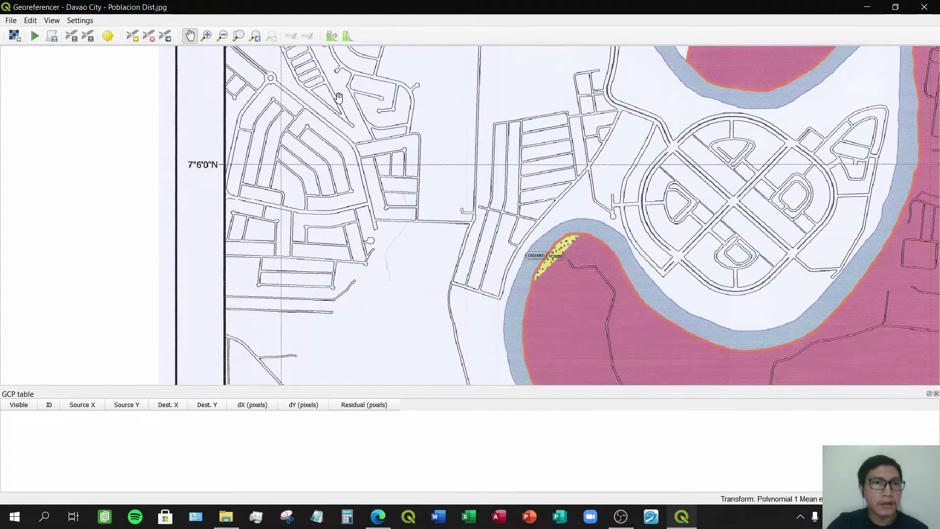
{"action": "left_click", "coordinate": [208, 37]}
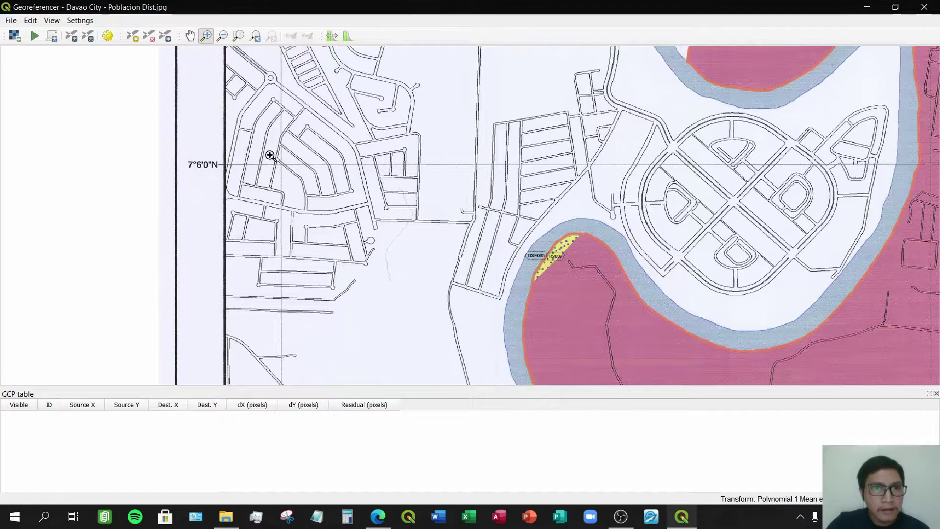
{"action": "left_click_drag", "start_coordinate": [270, 156], "coordinate": [296, 177]}
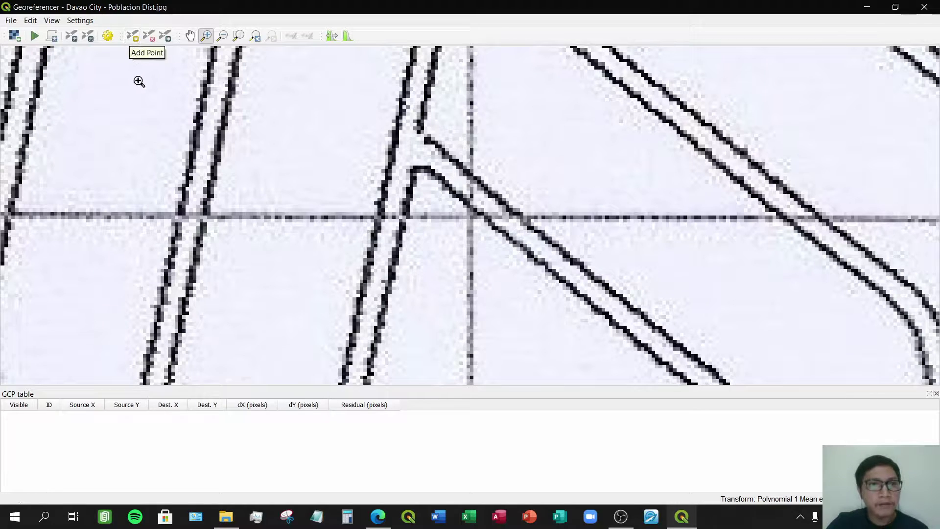
{"action": "left_click", "coordinate": [134, 38]}
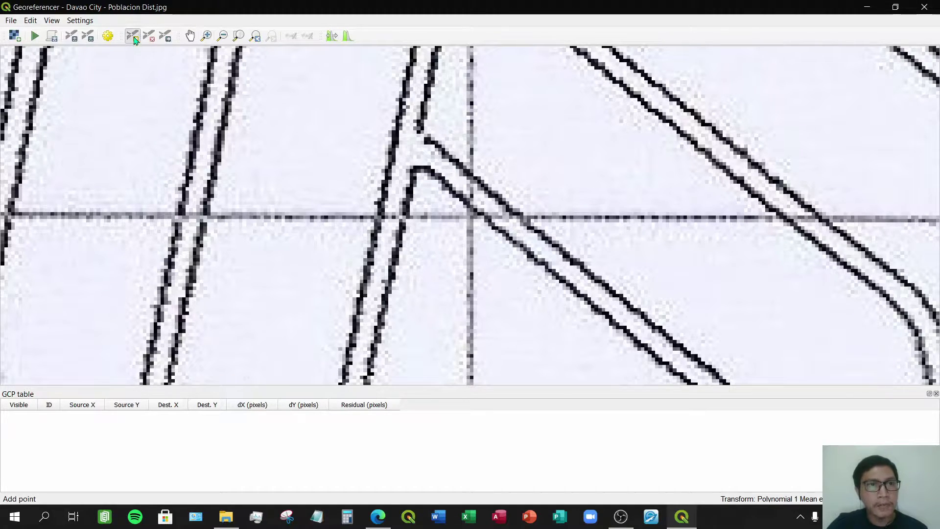
{"action": "left_click", "coordinate": [470, 216]}
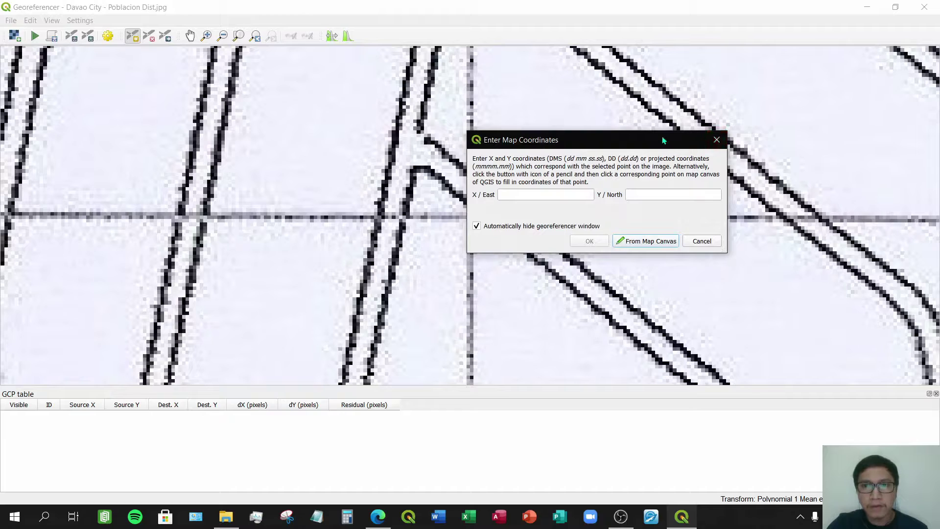
{"action": "left_click_drag", "start_coordinate": [662, 139], "coordinate": [728, 81]}
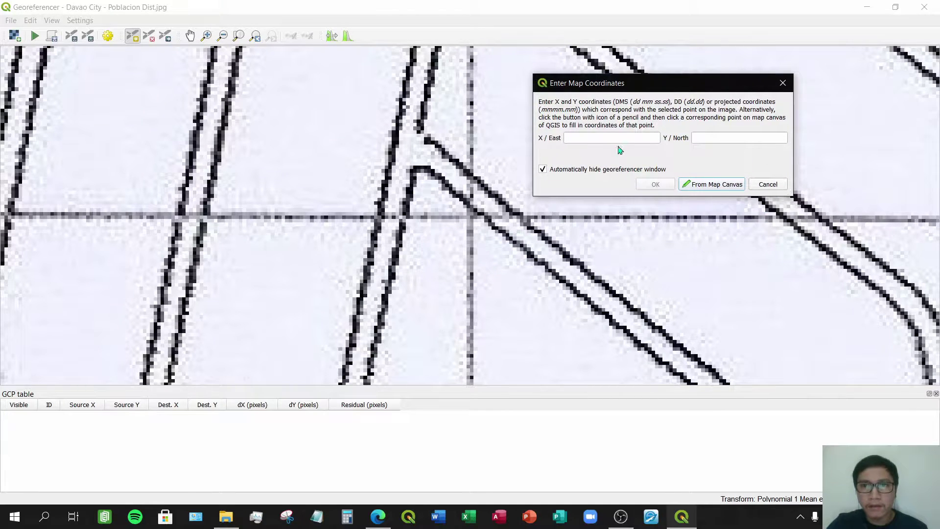
{"action": "left_click_drag", "start_coordinate": [642, 87], "coordinate": [468, 139]}
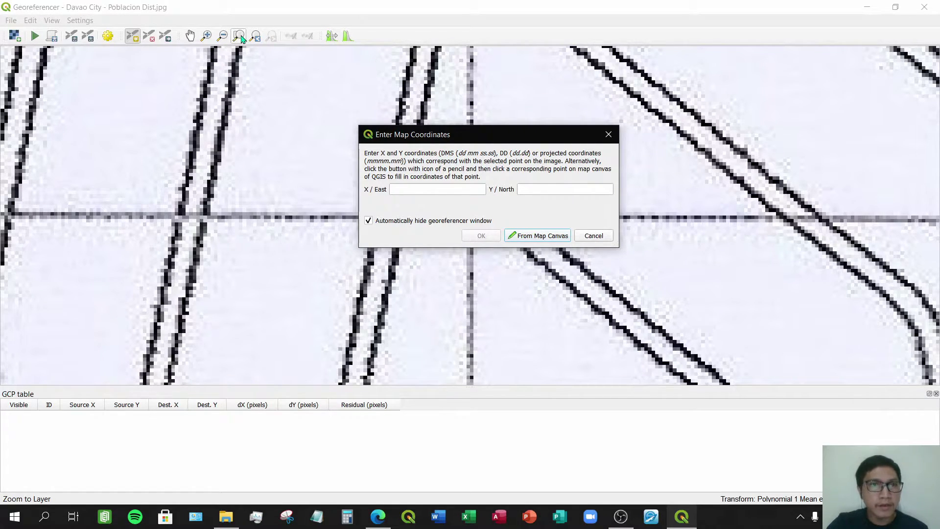
- Check the latitude label on the western frame and enter 7 6 00 as the control point's Y / North coordinate
{"action": "left_click", "coordinate": [223, 35]}
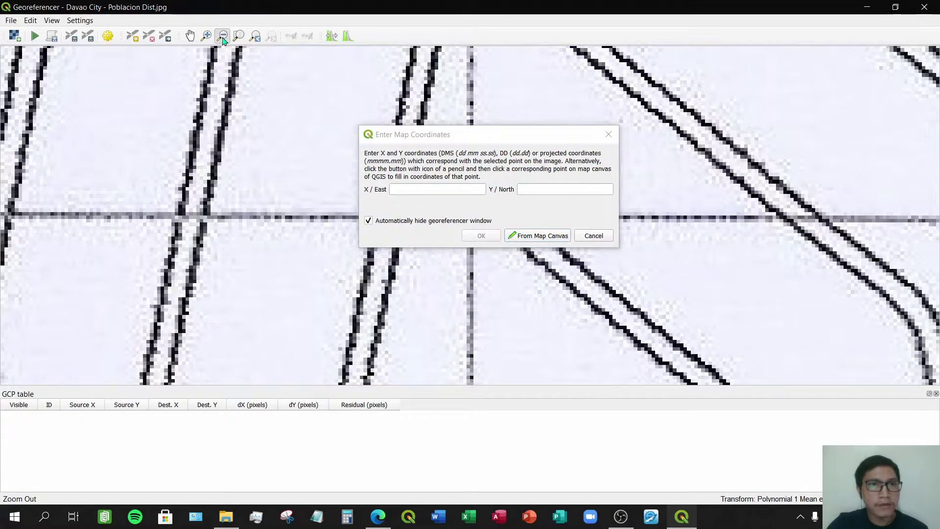
{"action": "left_click", "coordinate": [280, 157]}
{"action": "left_click", "coordinate": [281, 156]}
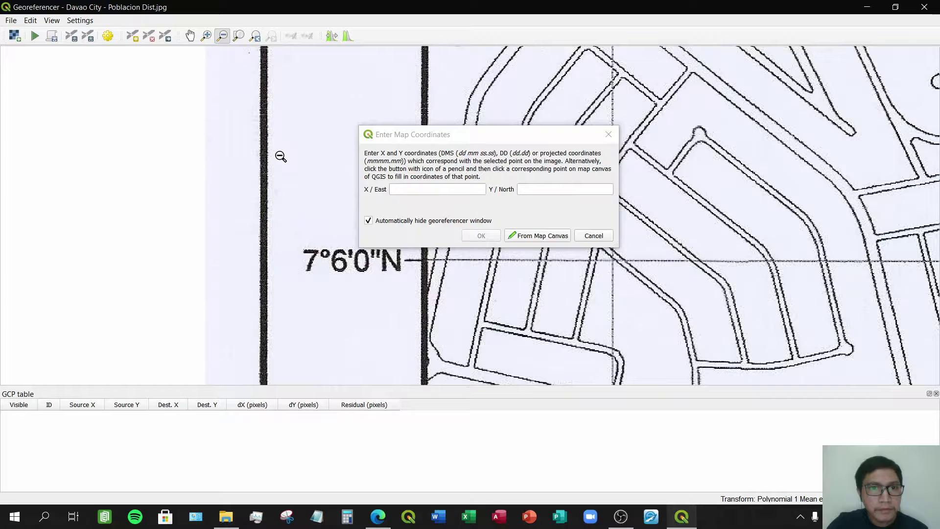
{"action": "left_click", "coordinate": [318, 103]}
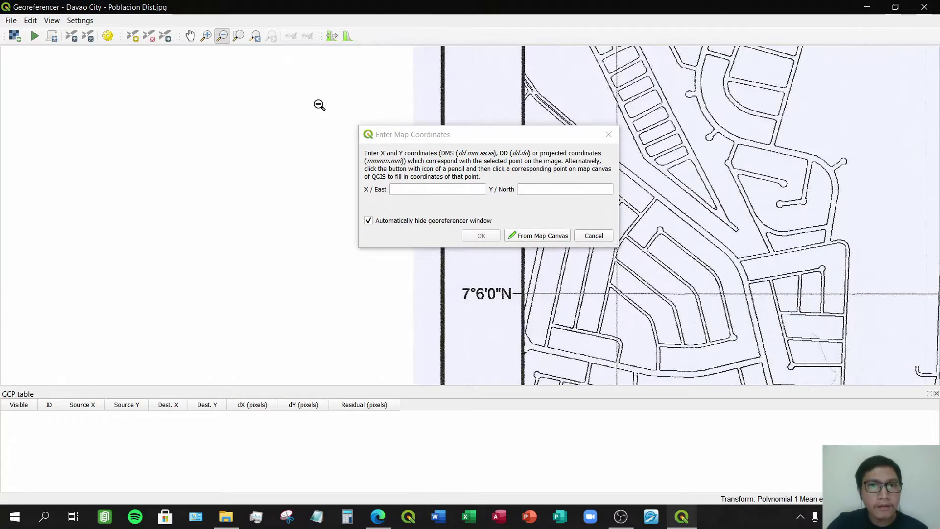
{"action": "left_click", "coordinate": [190, 36]}
{"action": "left_click_drag", "start_coordinate": [712, 117], "coordinate": [568, 186]}
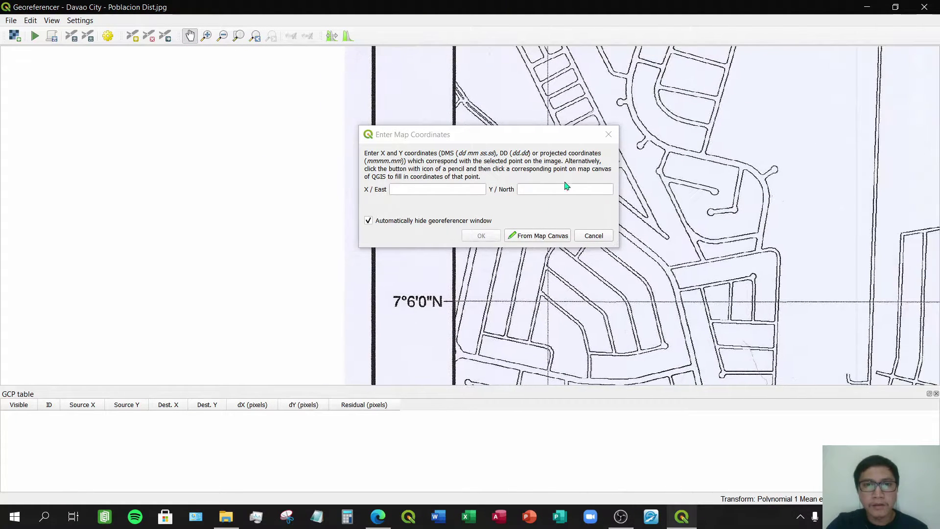
{"action": "left_click", "coordinate": [530, 192]}
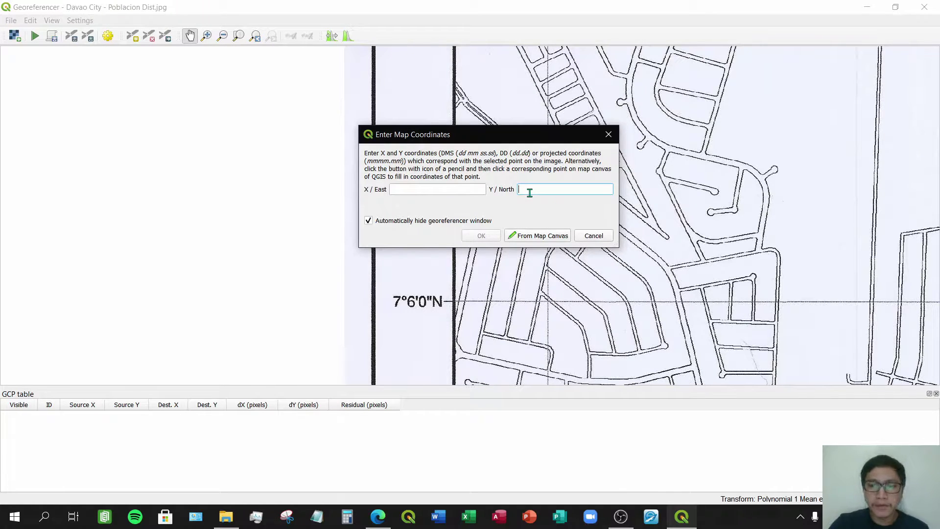
{"action": "type", "text": "7 6 00"}
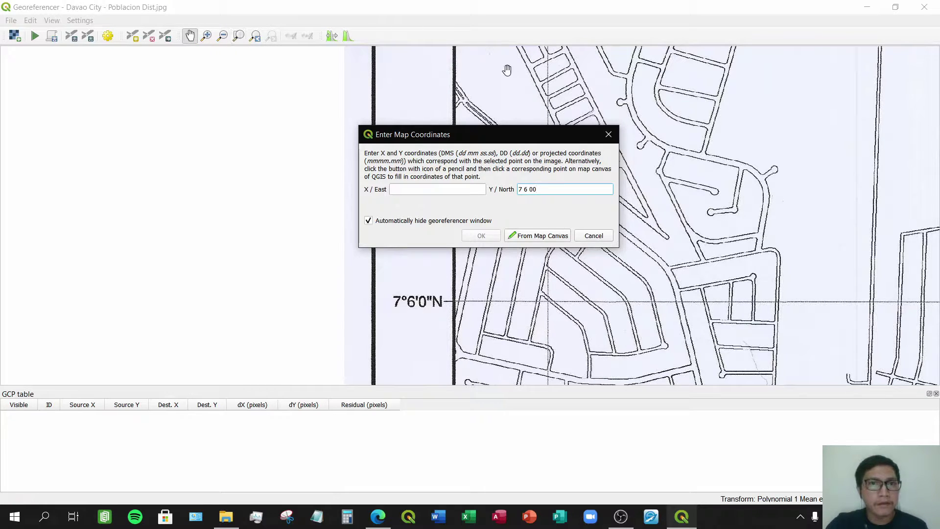
- Follow the vertical grid line to its northern longitude label, enter 125 35 00 as X / East and accept the control point
{"action": "left_click_drag", "start_coordinate": [686, 103], "coordinate": [615, 328]}
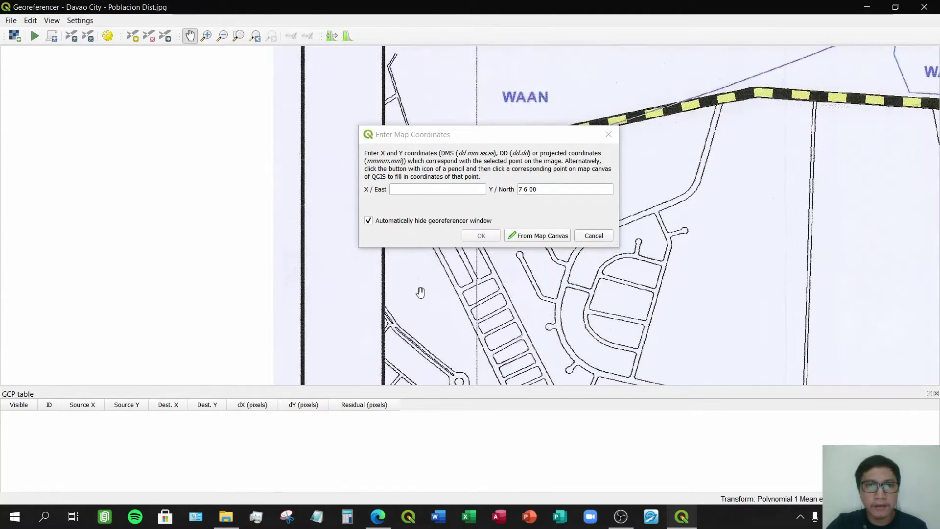
{"action": "left_click_drag", "start_coordinate": [708, 120], "coordinate": [607, 299]}
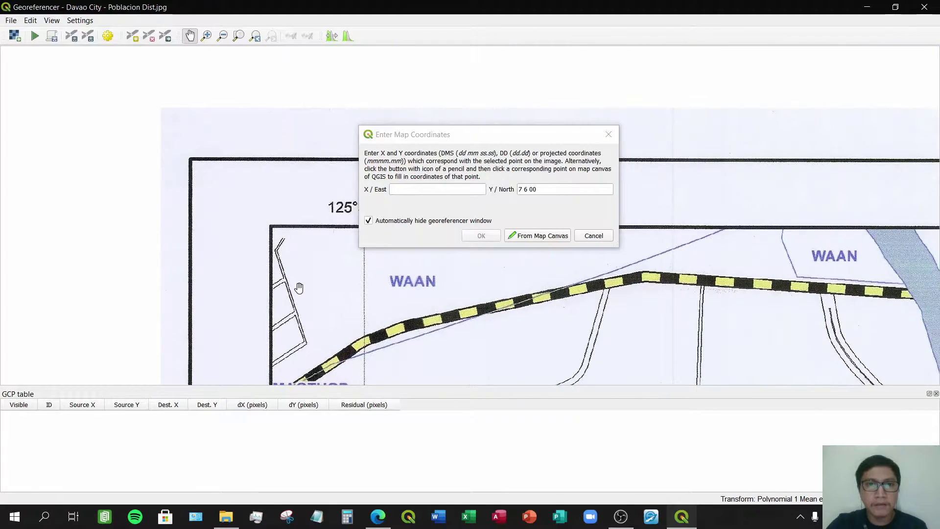
{"action": "left_click_drag", "start_coordinate": [311, 303], "coordinate": [202, 199]}
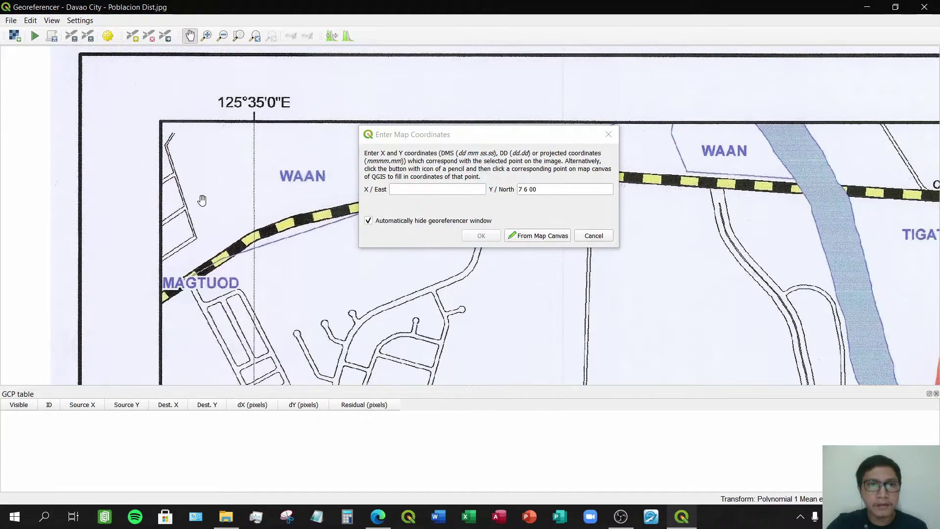
{"action": "left_click", "coordinate": [420, 189]}
{"action": "type", "text": "125 35 00"}
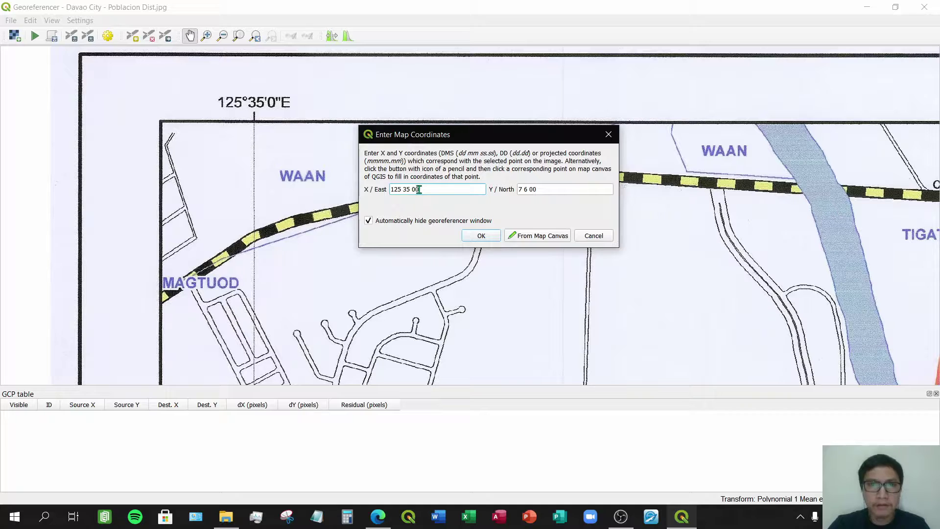
{"action": "left_click", "coordinate": [482, 235]}
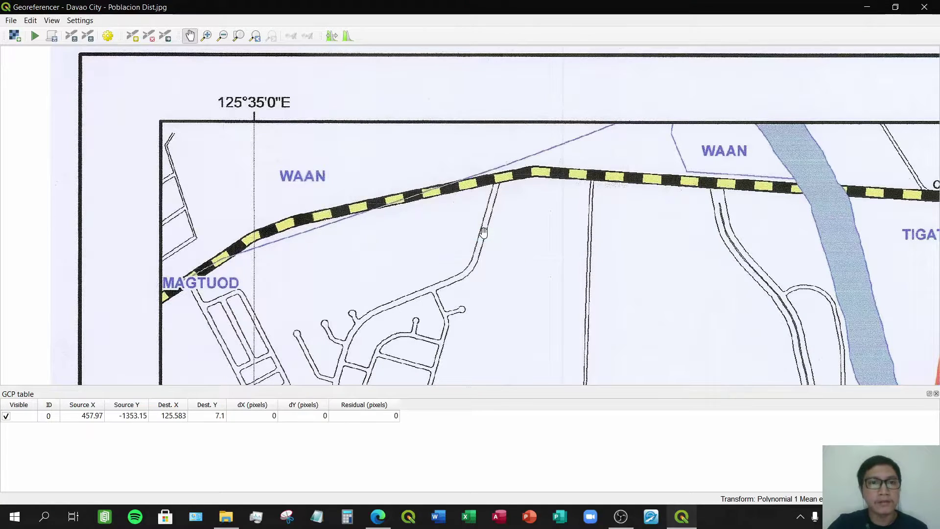
- Place a second control point on the north-eastern grid intersection, where the 125°37'0"E and 7°6'0"N lines cross
{"action": "left_click", "coordinate": [239, 37]}
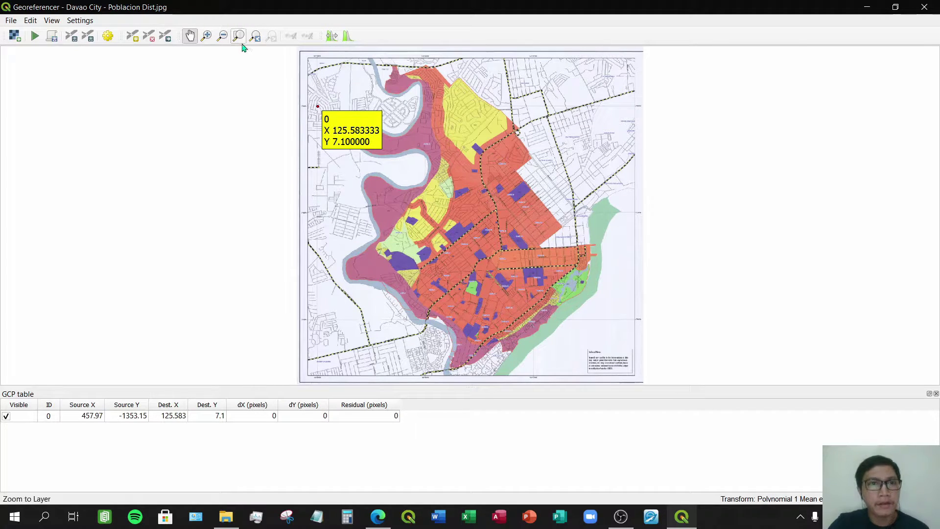
{"action": "left_click", "coordinate": [206, 36]}
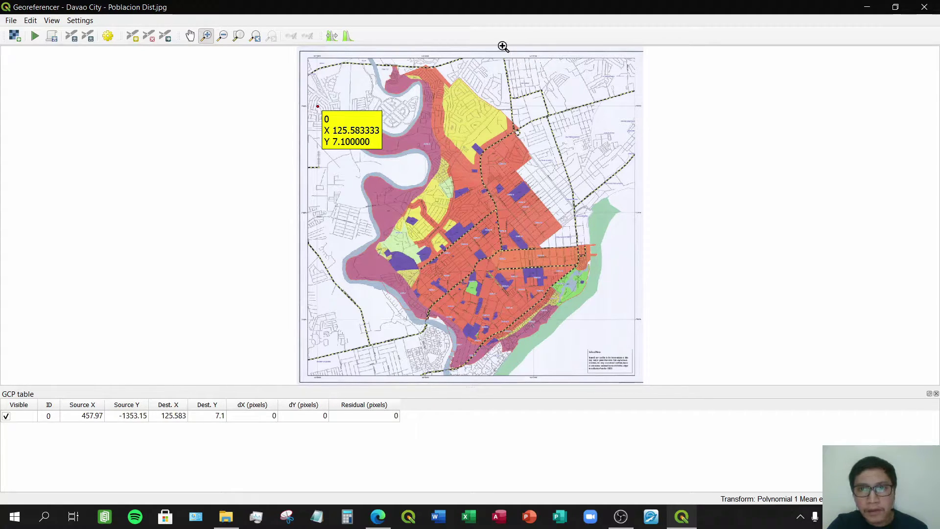
{"action": "left_click_drag", "start_coordinate": [506, 47], "coordinate": [646, 118]}
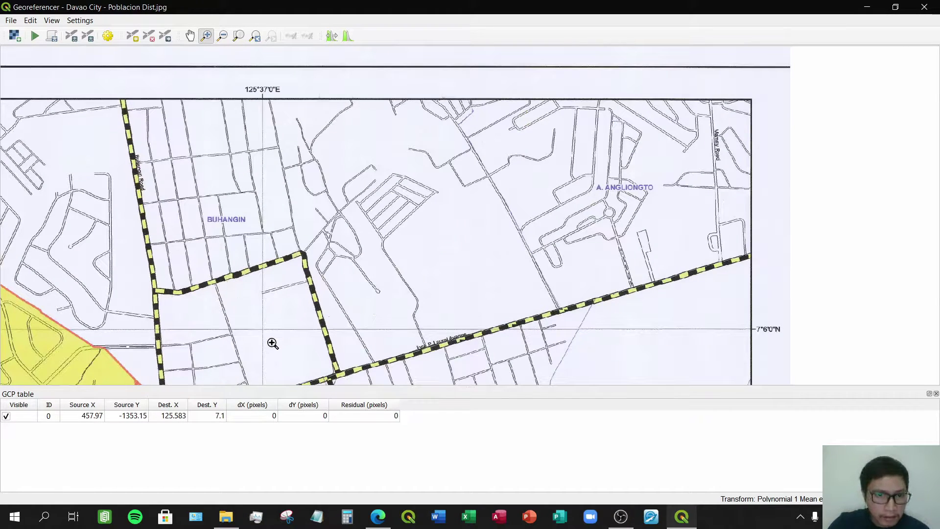
{"action": "left_click_drag", "start_coordinate": [218, 305], "coordinate": [312, 357]}
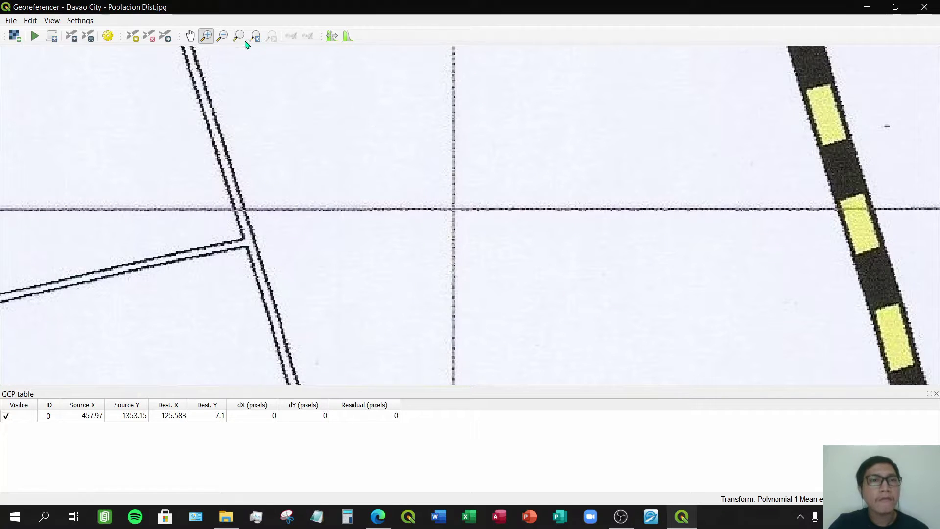
{"action": "left_click", "coordinate": [133, 36]}
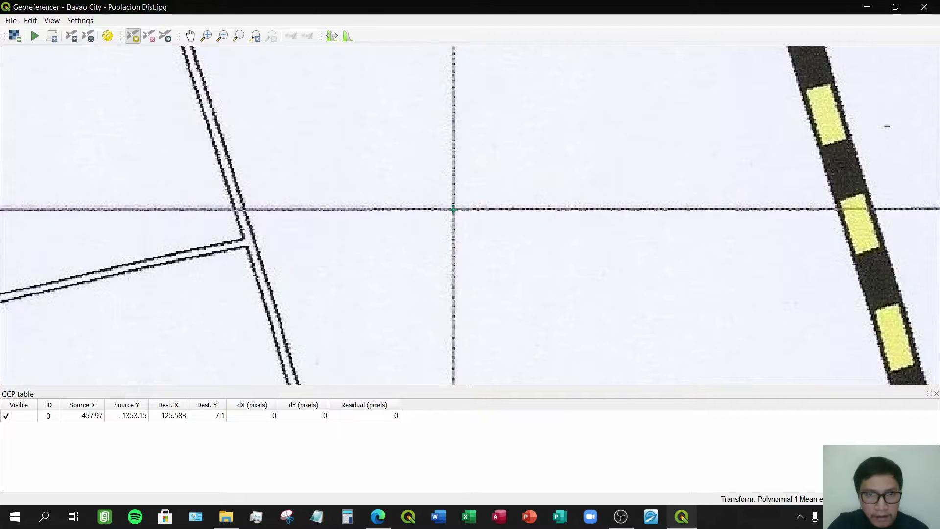
{"action": "left_click", "coordinate": [454, 210]}
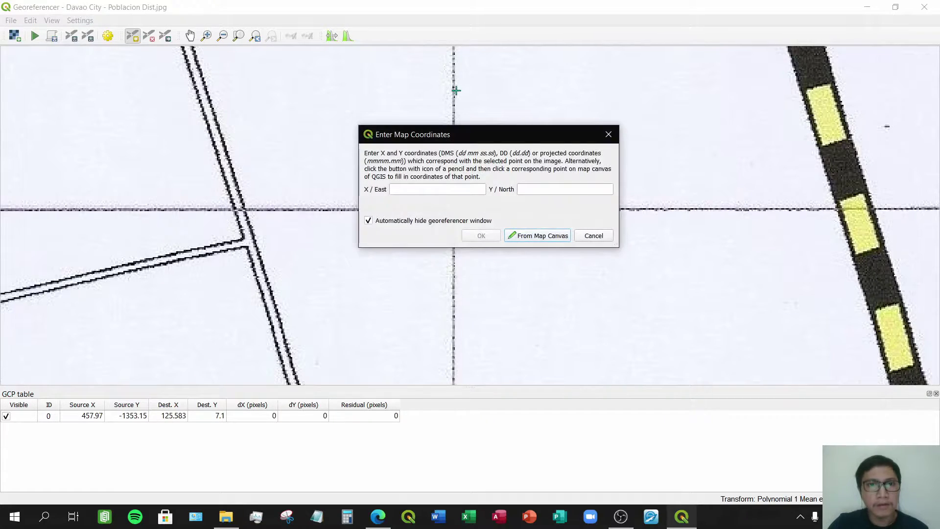
- Check the longitude label on the northern frame and enter 125 37 00 as the second control point's X / East coordinate
{"action": "left_click", "coordinate": [221, 36]}
{"action": "left_click", "coordinate": [495, 78]}
{"action": "left_click", "coordinate": [495, 78]}
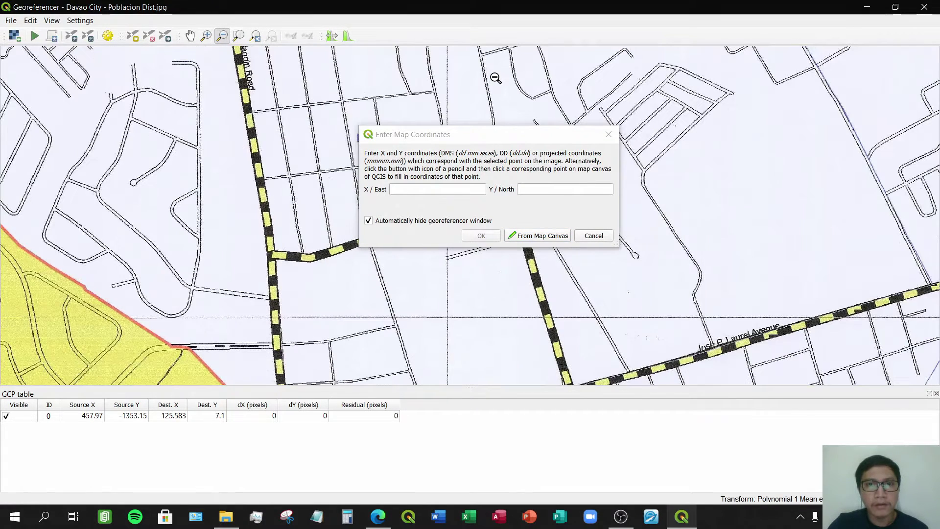
{"action": "left_click", "coordinate": [533, 97]}
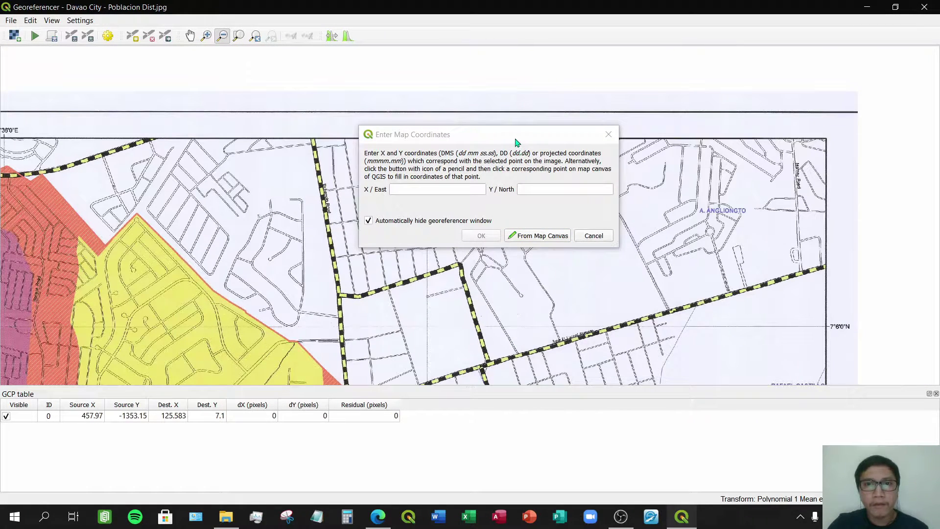
{"action": "left_click_drag", "start_coordinate": [518, 143], "coordinate": [591, 226]}
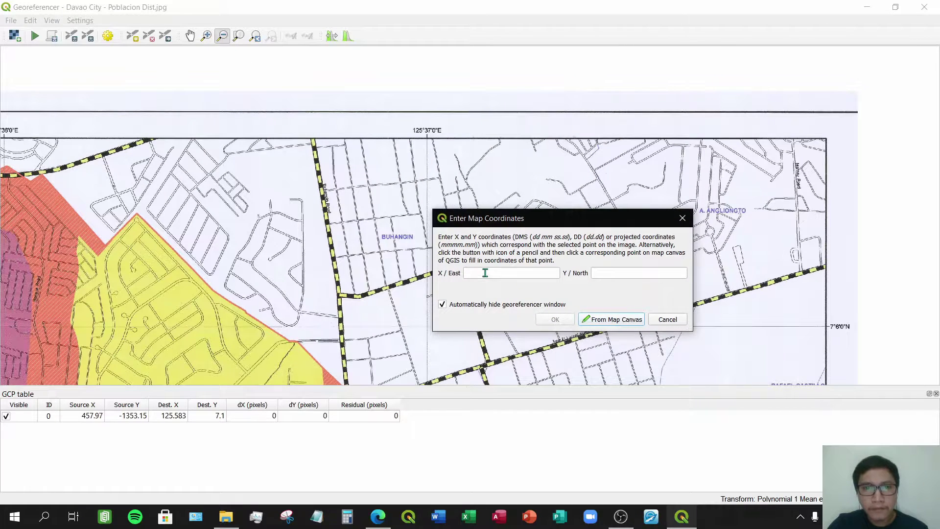
{"action": "left_click", "coordinate": [485, 273]}
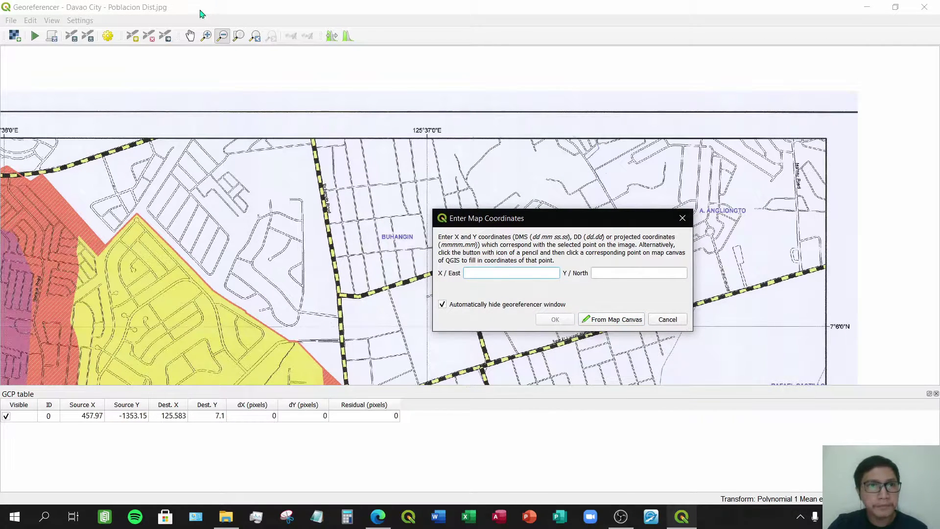
{"action": "left_click", "coordinate": [206, 36]}
{"action": "left_click", "coordinate": [392, 150]}
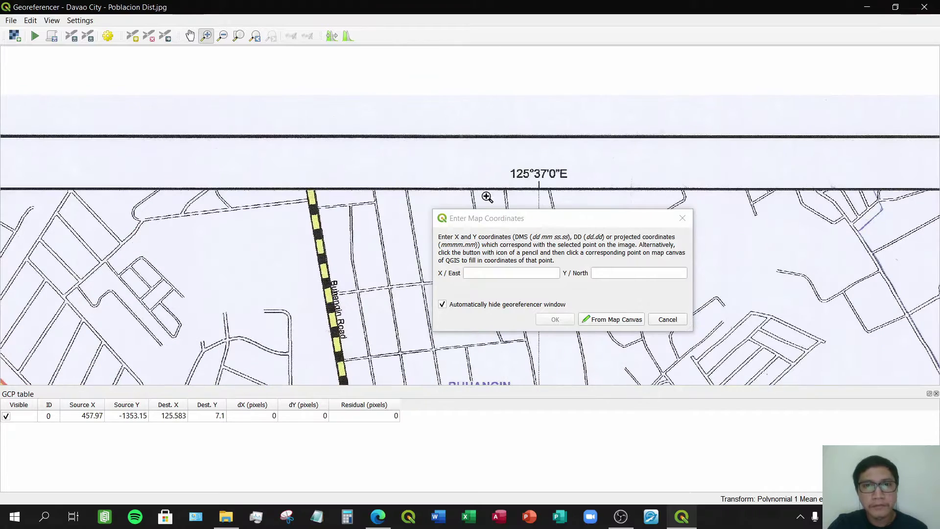
{"action": "left_click", "coordinate": [495, 273]}
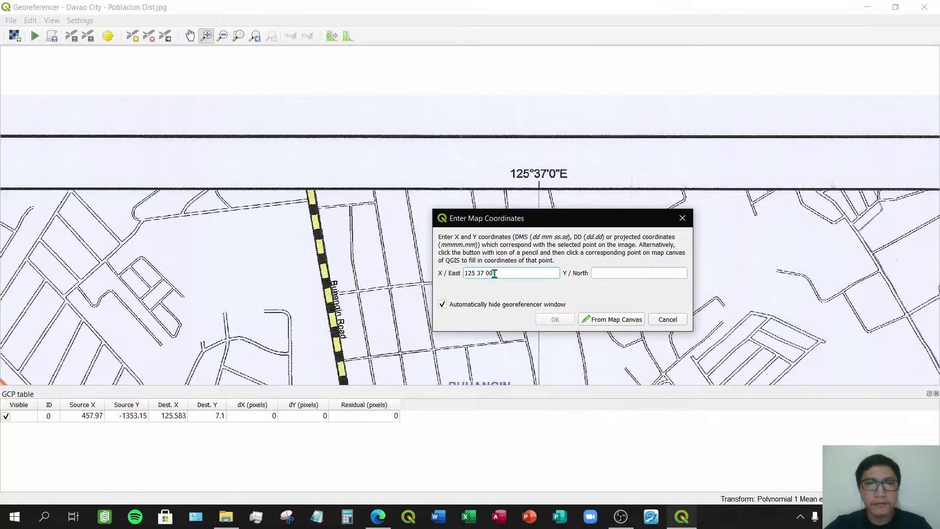
{"action": "key", "text": "Tab"}
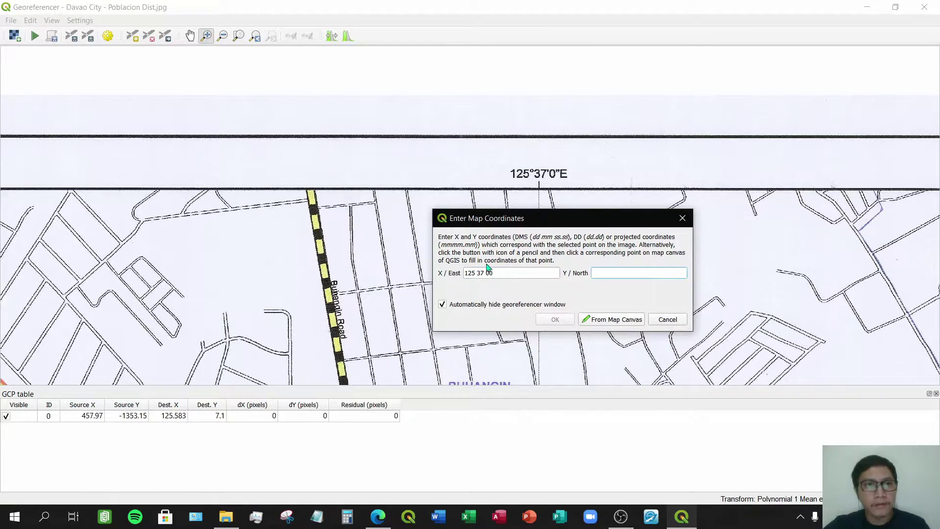
- Follow the horizontal grid line to its eastern latitude label, enter 7 6 00 as Y / North and accept the second control point
{"action": "left_click", "coordinate": [190, 35]}
{"action": "left_click_drag", "start_coordinate": [807, 271], "coordinate": [235, 183]}
{"action": "left_click_drag", "start_coordinate": [528, 196], "coordinate": [570, 115]}
{"action": "left_click_drag", "start_coordinate": [240, 284], "coordinate": [250, 158]}
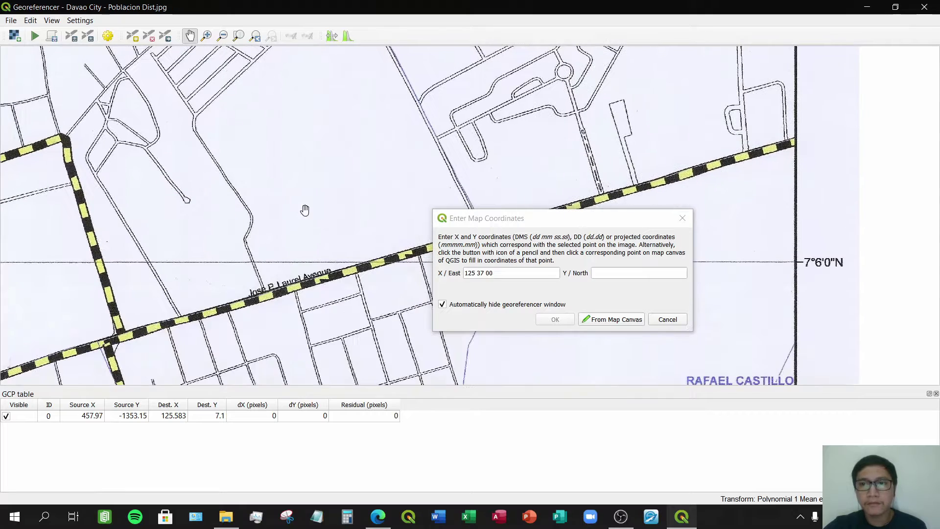
{"action": "left_click", "coordinate": [611, 276]}
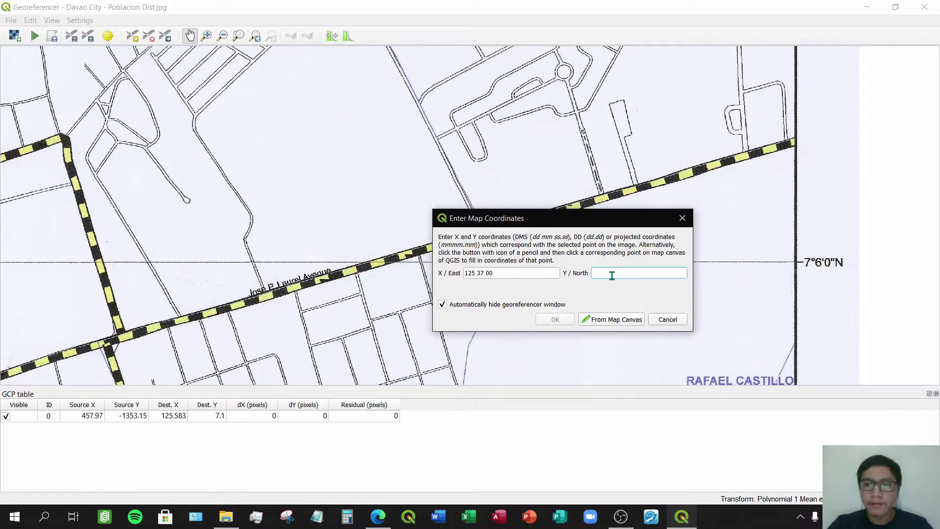
{"action": "type", "text": "7 6 00"}
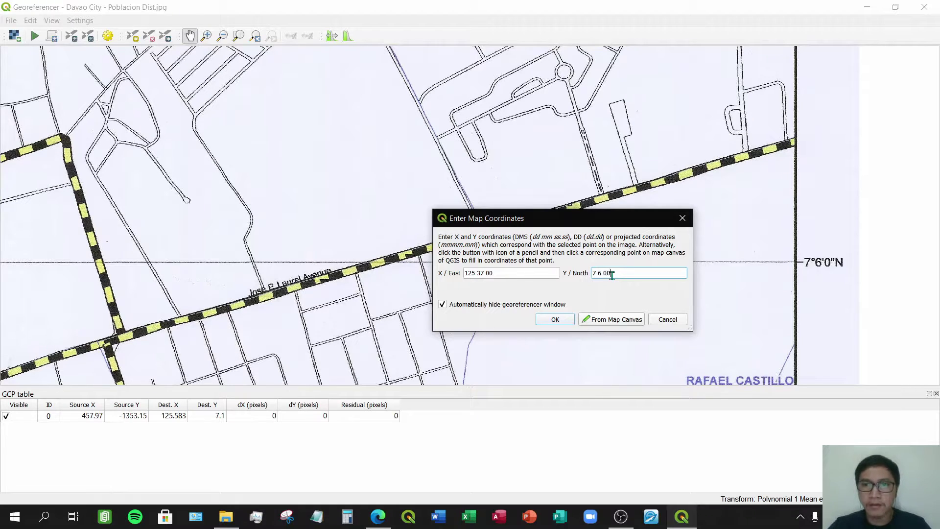
{"action": "left_click", "coordinate": [556, 320]}
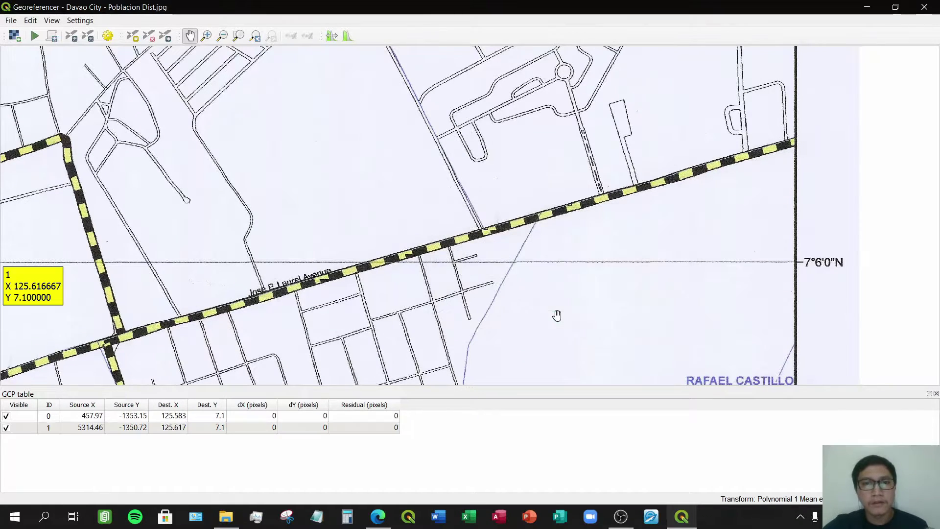
- Place a third control point on the south-eastern grid intersection, where the 125°37'0"E and 7°4'0"N lines cross near BRGY. 31
{"action": "left_click", "coordinate": [238, 36]}
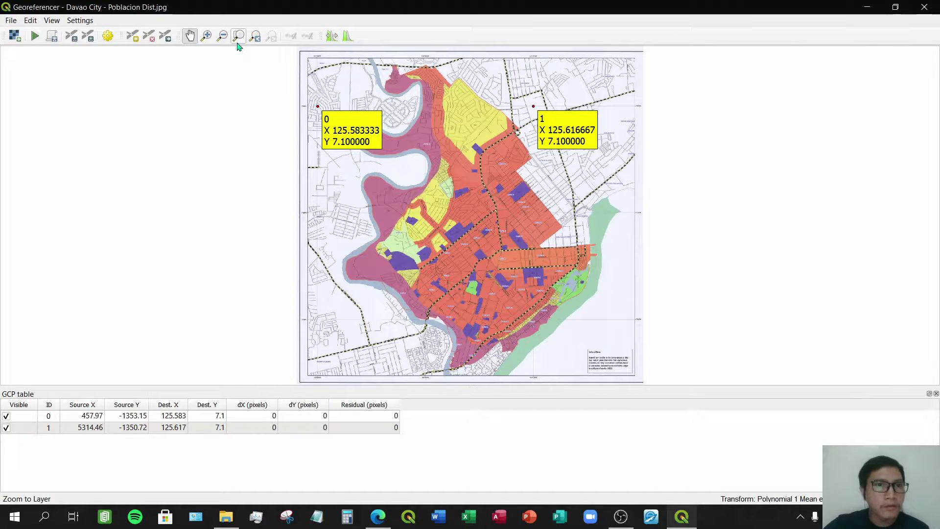
{"action": "left_click", "coordinate": [206, 35]}
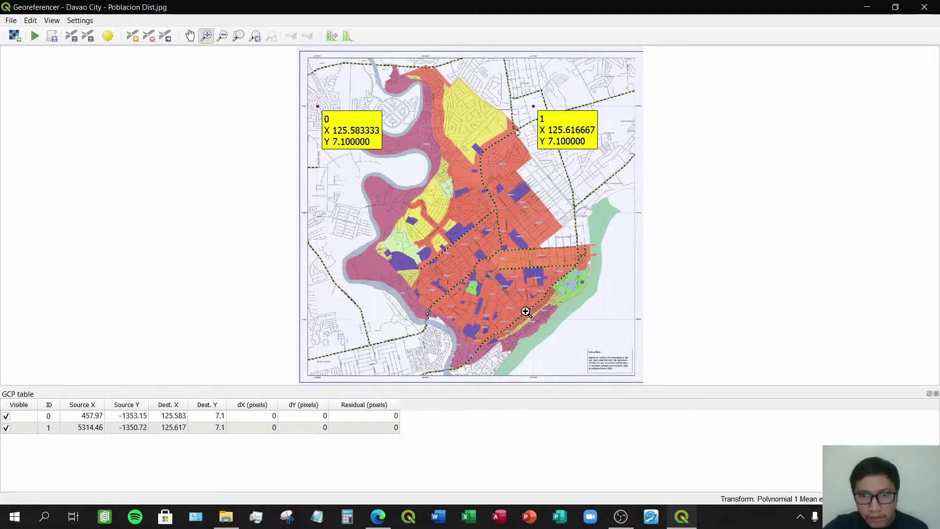
{"action": "left_click_drag", "start_coordinate": [525, 311], "coordinate": [651, 378]}
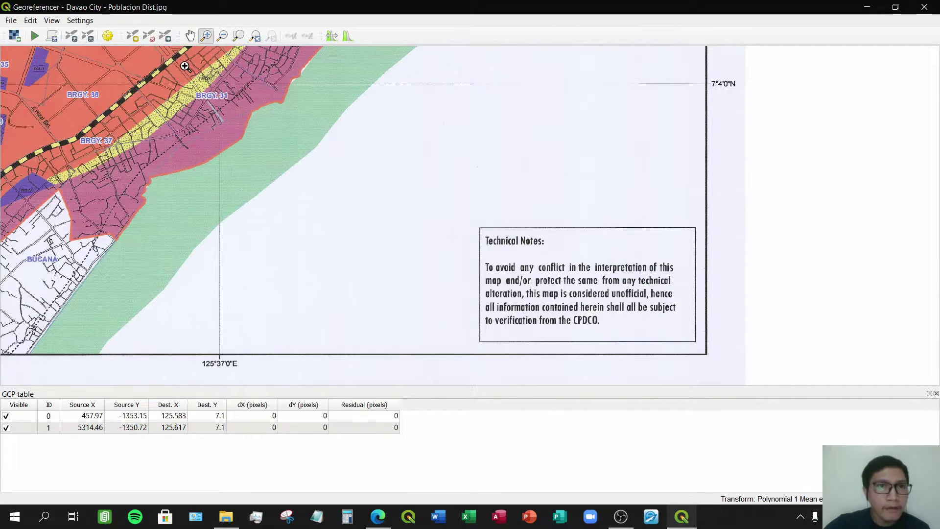
{"action": "left_click_drag", "start_coordinate": [186, 63], "coordinate": [248, 108]}
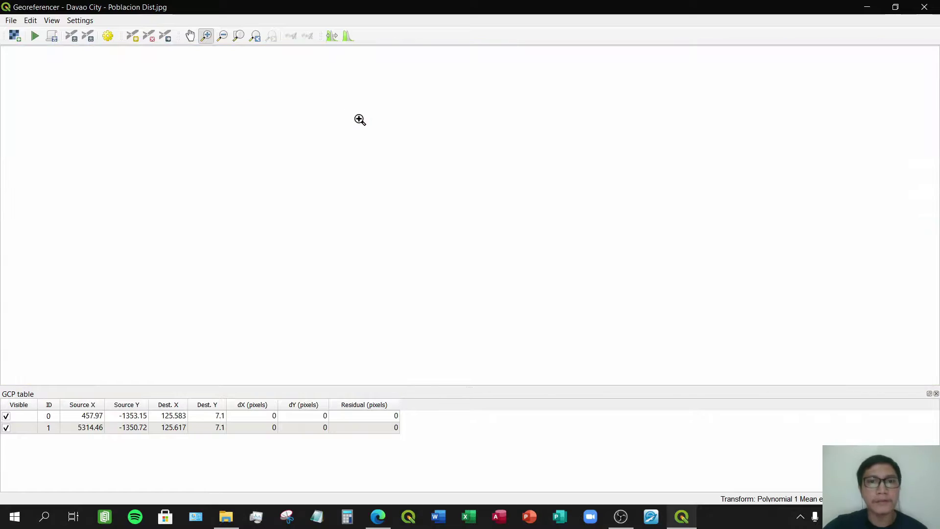
{"action": "left_click", "coordinate": [136, 38]}
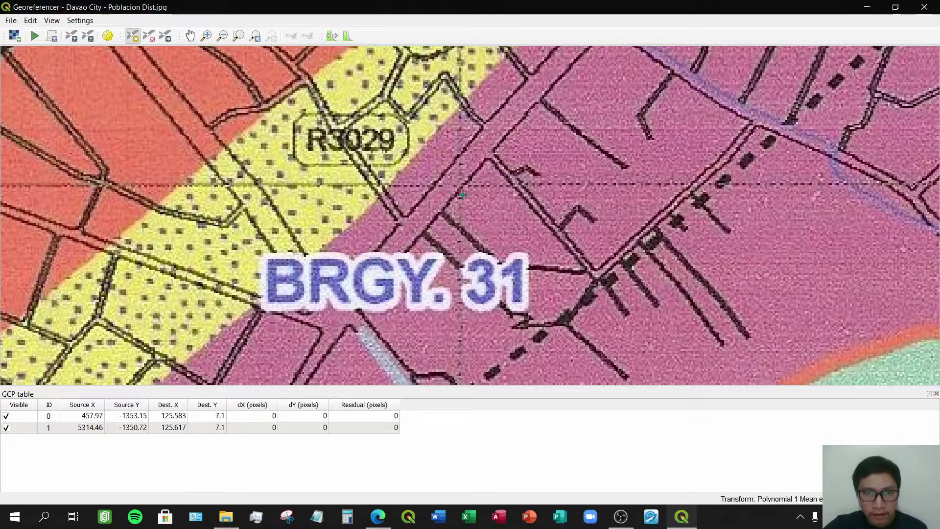
{"action": "scroll", "coordinate": [459, 189], "scroll_direction": "down", "scroll_amount": 1}
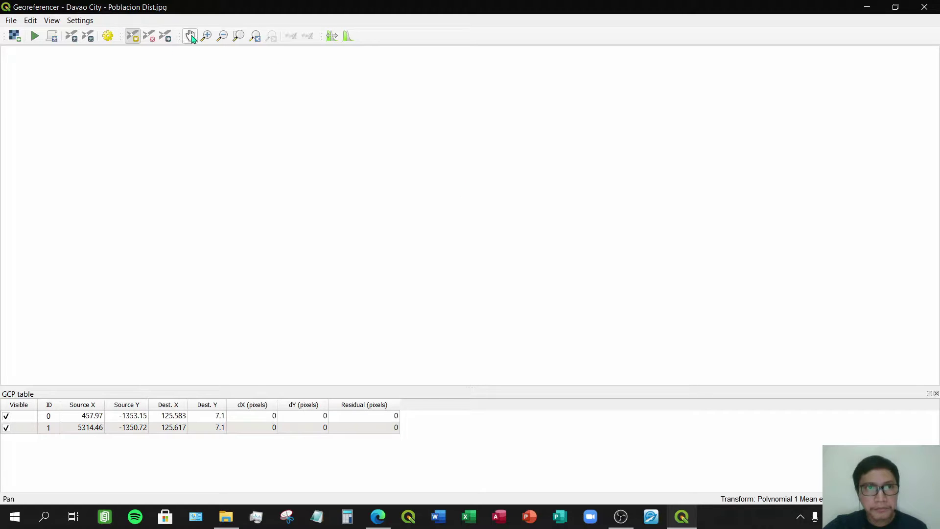
{"action": "left_click", "coordinate": [190, 36]}
{"action": "left_click_drag", "start_coordinate": [511, 233], "coordinate": [482, 218]}
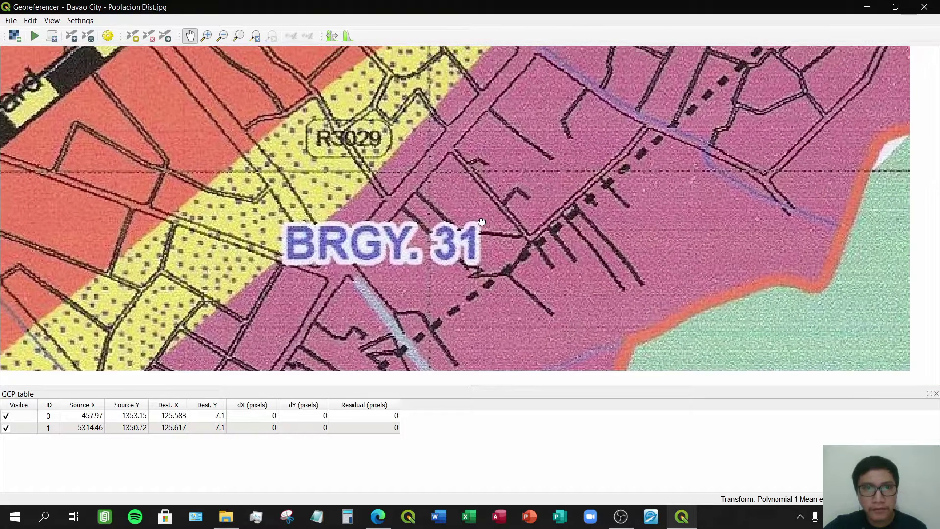
{"action": "left_click", "coordinate": [133, 36]}
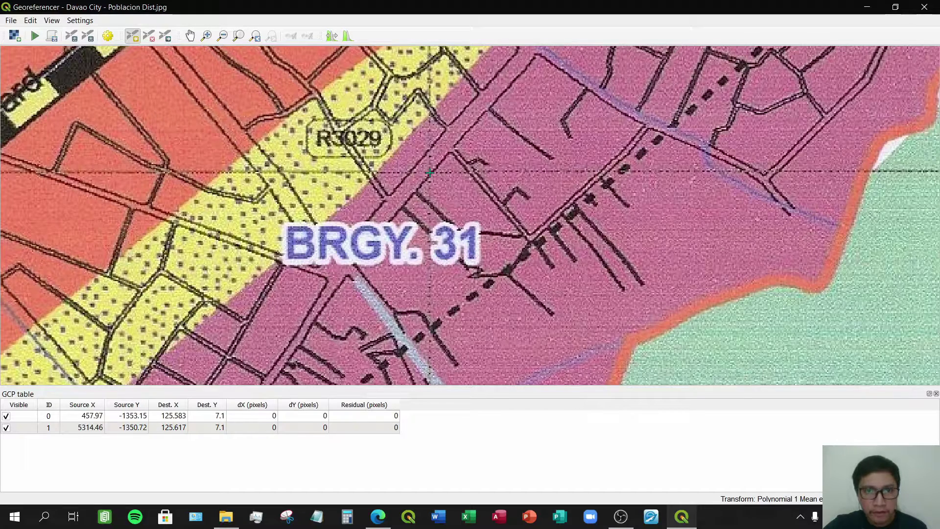
{"action": "left_click", "coordinate": [430, 173]}
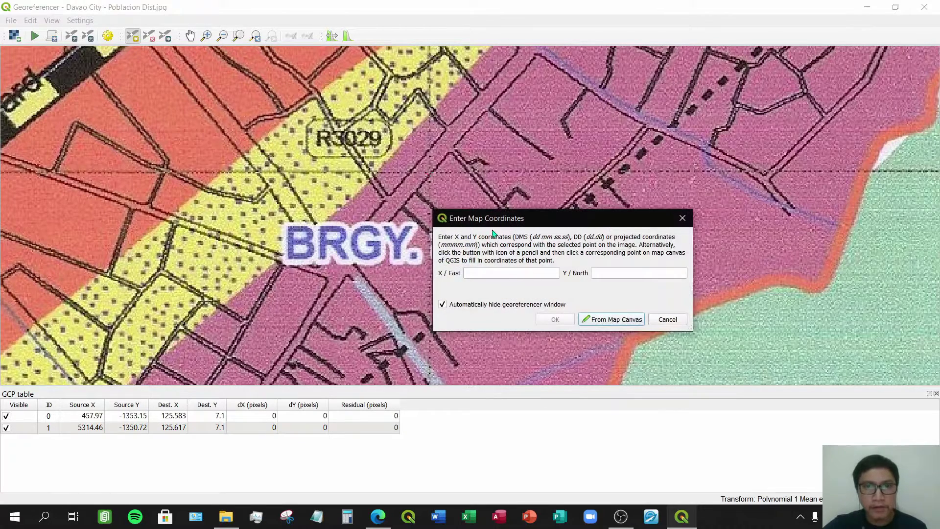
- Check the longitude label on the southern frame and enter 125 37 00 as the third control point's X / East coordinate
{"action": "left_click", "coordinate": [220, 39]}
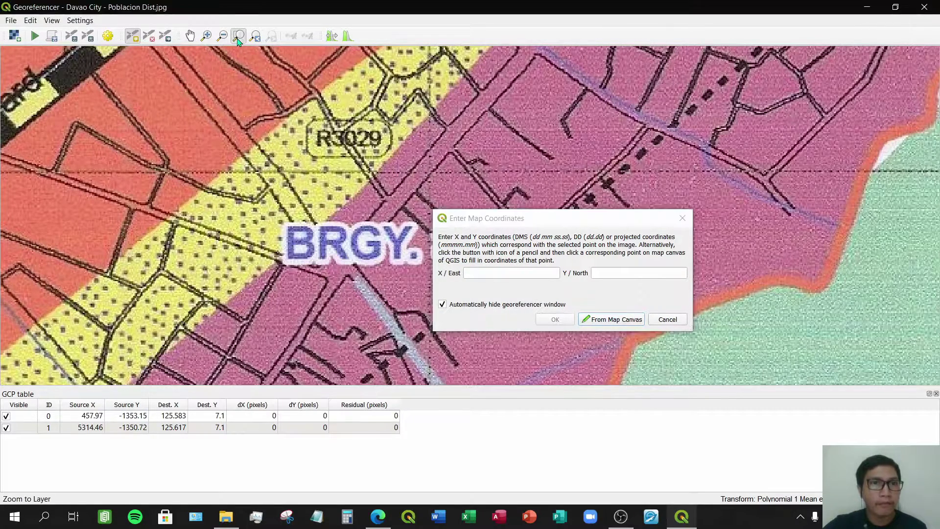
{"action": "left_click", "coordinate": [206, 35]}
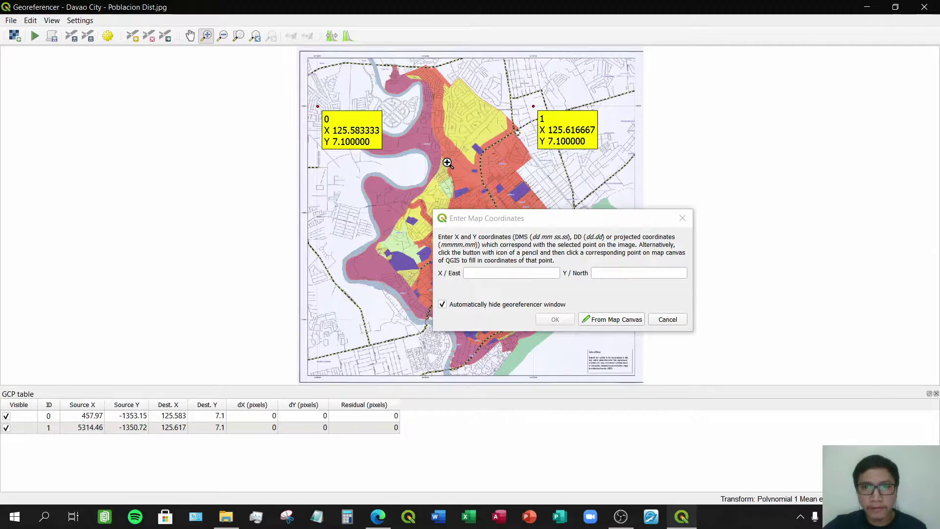
{"action": "left_click", "coordinate": [563, 224]}
{"action": "left_click_drag", "start_coordinate": [563, 223], "coordinate": [509, 165]}
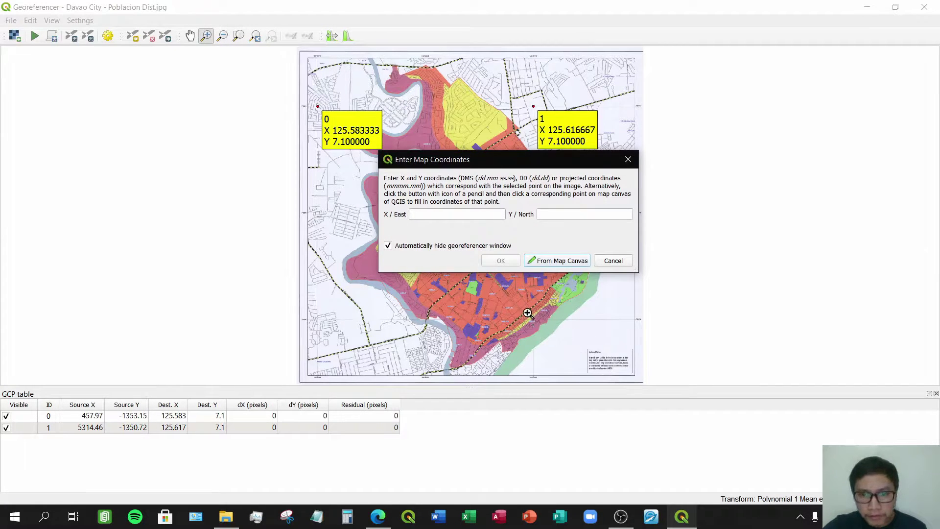
{"action": "left_click_drag", "start_coordinate": [539, 320], "coordinate": [667, 396]}
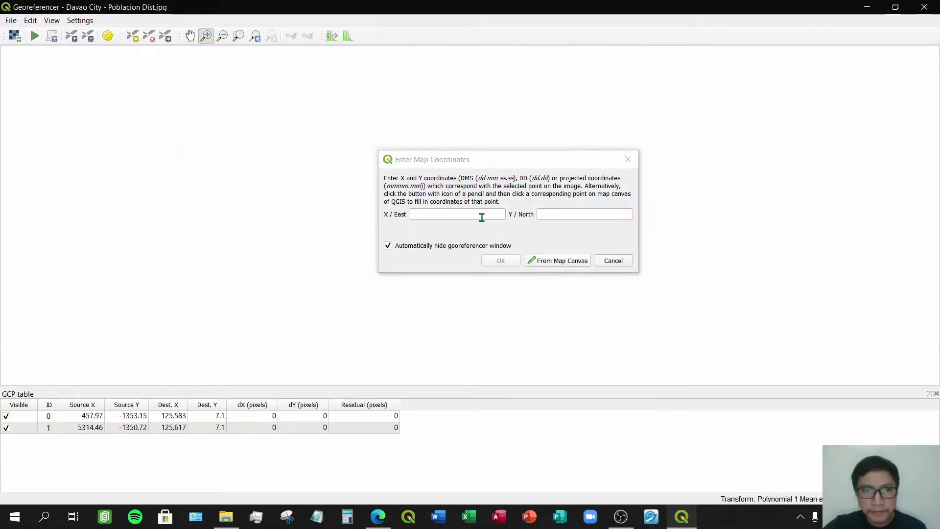
{"action": "left_click_drag", "start_coordinate": [502, 164], "coordinate": [362, 163]}
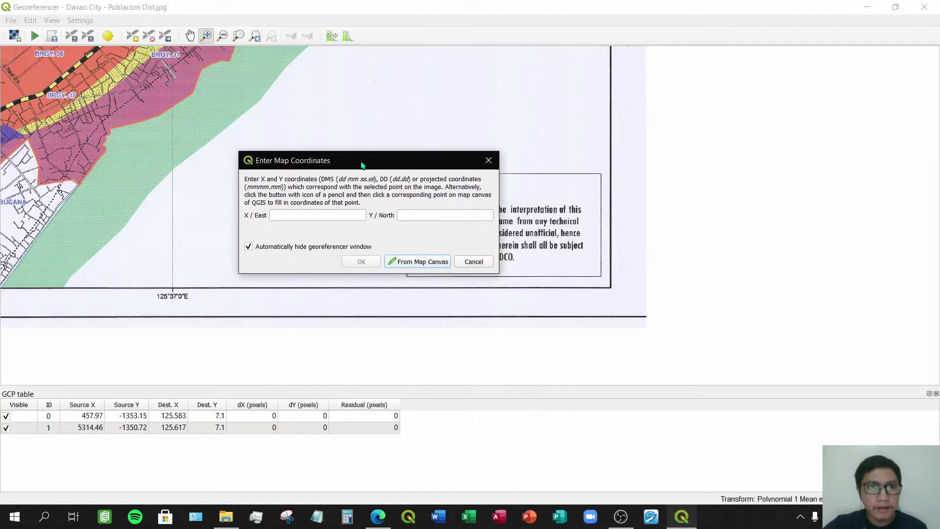
{"action": "left_click", "coordinate": [308, 213]}
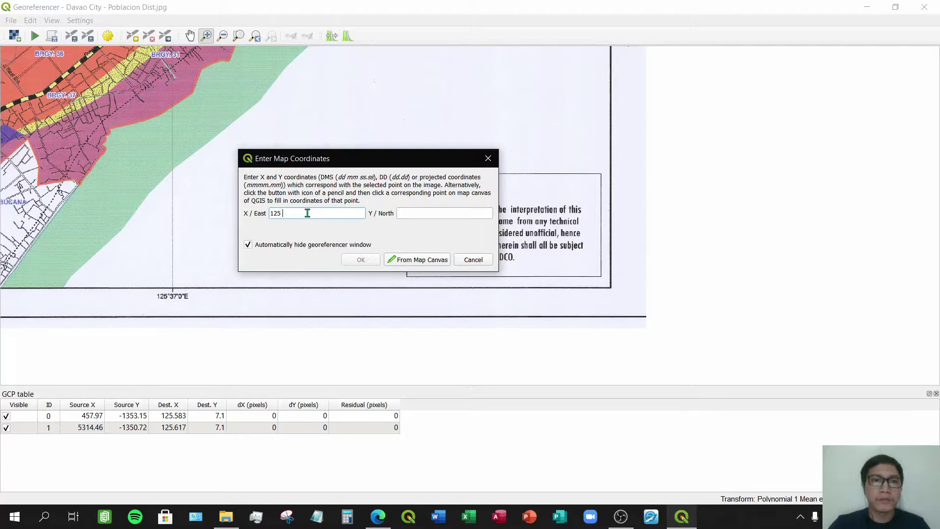
{"action": "type", "text": "7"}
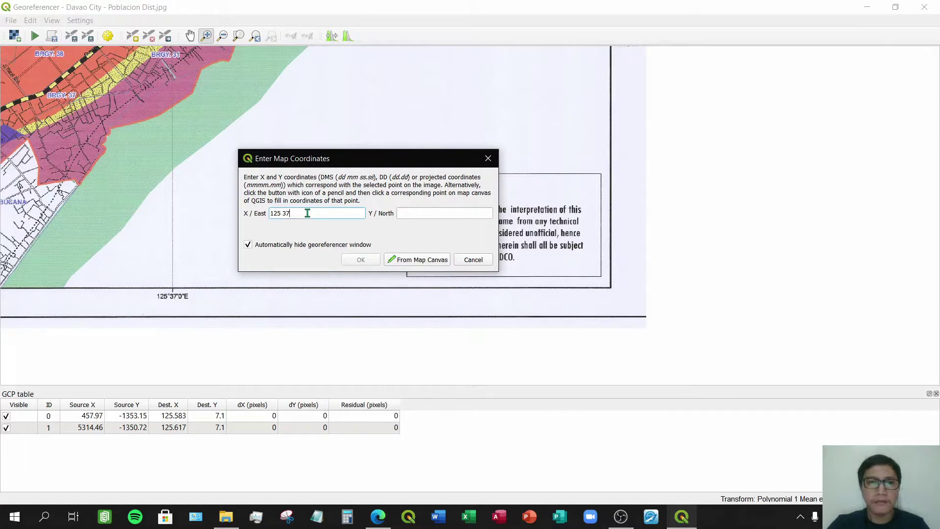
{"action": "type", "text": " 00"}
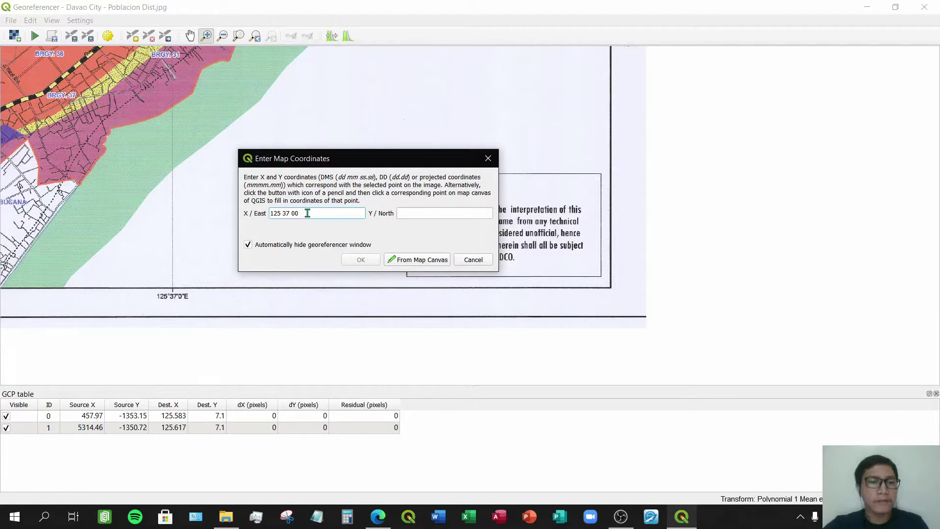
{"action": "key", "text": "Tab"}
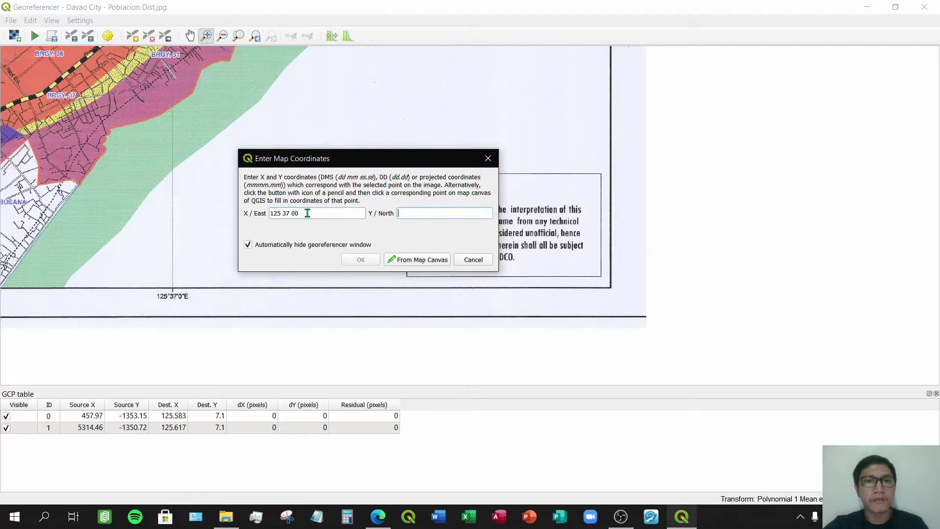
- Check the latitude label on the eastern frame, enter 7 4 00 as Y / North and accept the third control point
{"action": "left_click", "coordinate": [190, 36]}
{"action": "left_click_drag", "start_coordinate": [575, 74], "coordinate": [584, 268]}
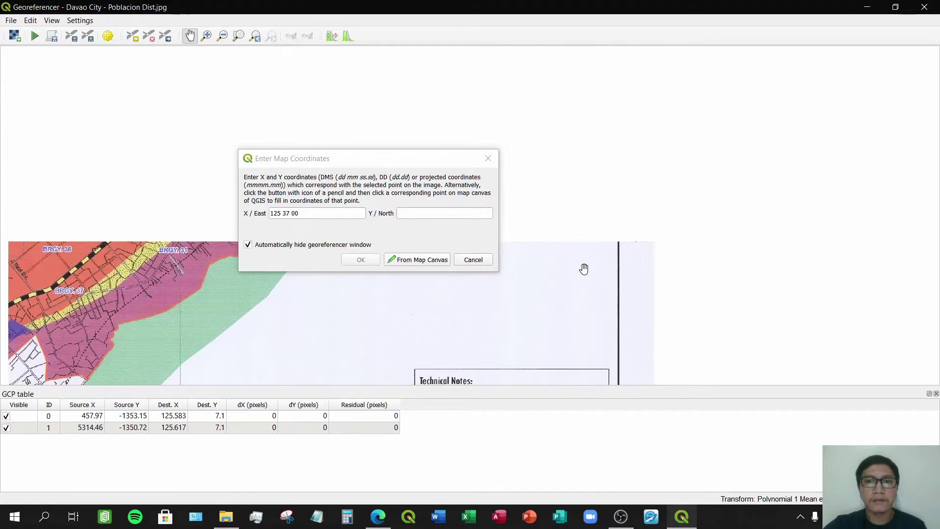
{"action": "left_click_drag", "start_coordinate": [418, 162], "coordinate": [439, 159]}
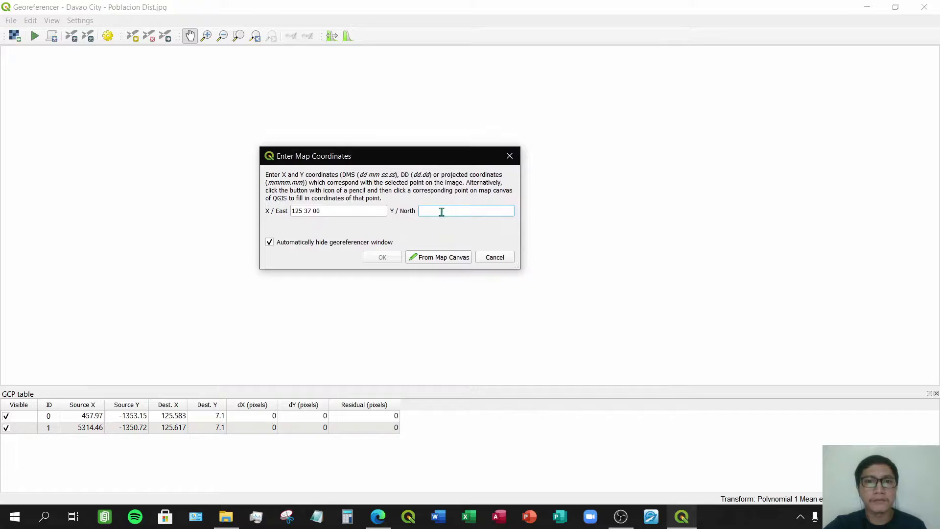
{"action": "type", "text": "7 4 00"}
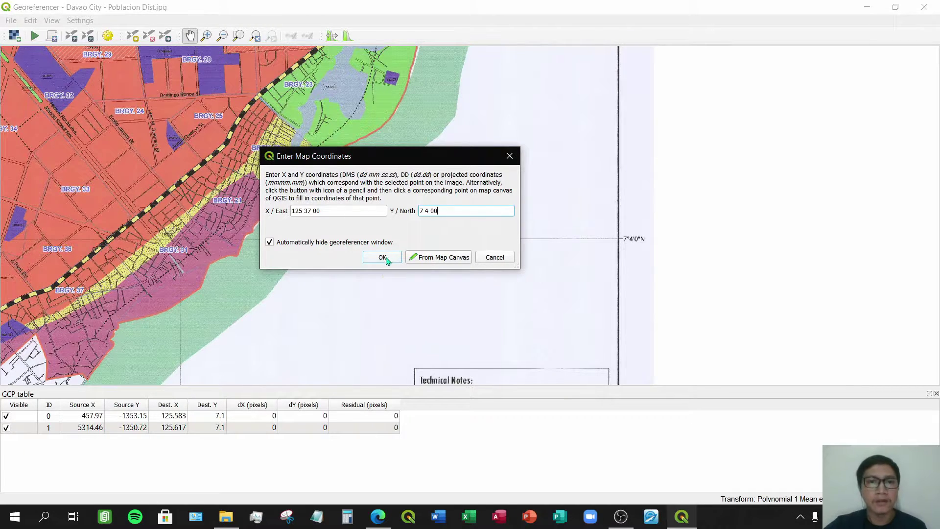
{"action": "left_click", "coordinate": [382, 257]}
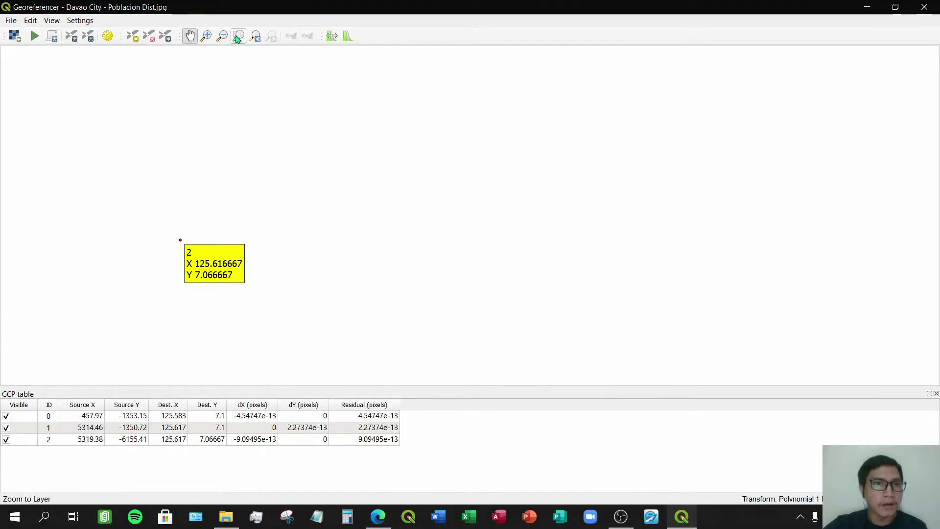
- Place a fourth control point on the south-western grid intersection, where the 125°35'0"E and 7°4'0"N lines cross
{"action": "left_click", "coordinate": [238, 36]}
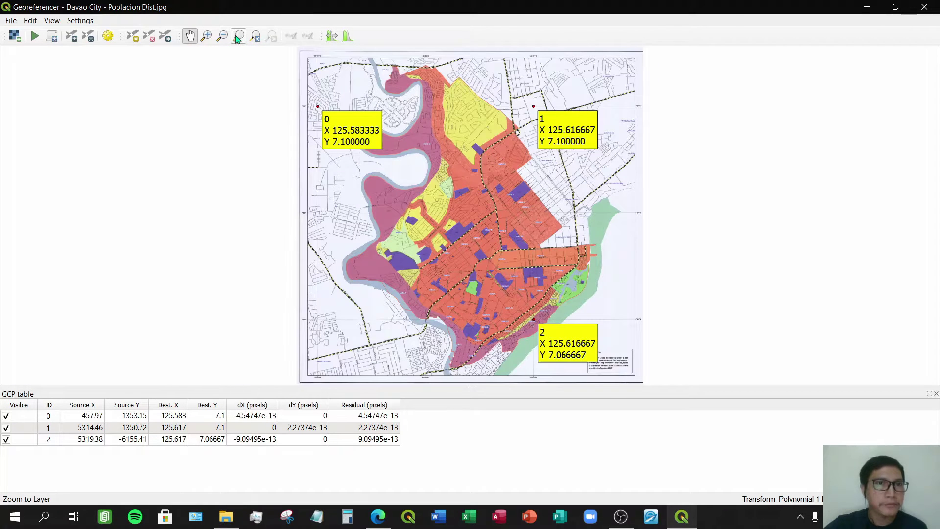
{"action": "left_click", "coordinate": [206, 36]}
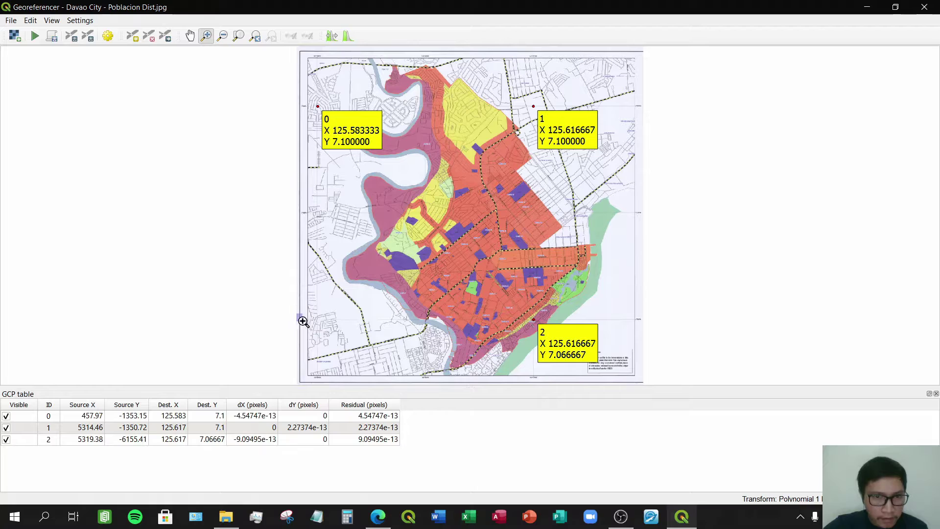
{"action": "left_click_drag", "start_coordinate": [297, 313], "coordinate": [227, 384]}
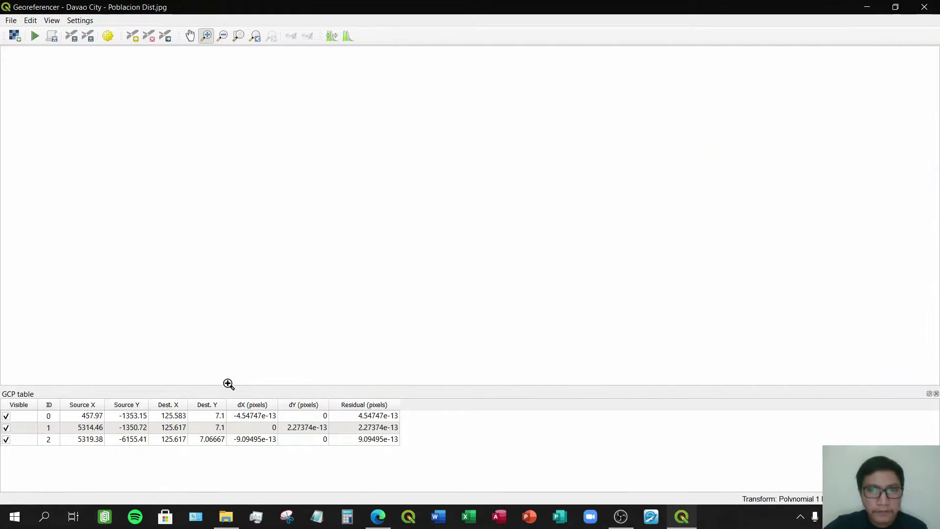
{"action": "left_click", "coordinate": [190, 36]}
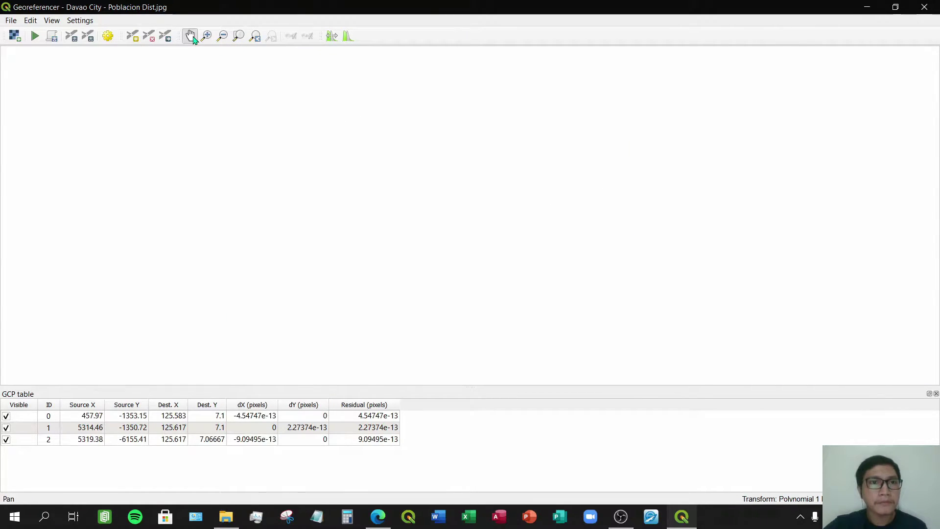
{"action": "scroll", "coordinate": [460, 124], "scroll_direction": "down", "scroll_amount": 3}
{"action": "left_click_drag", "start_coordinate": [517, 231], "coordinate": [420, 101]}
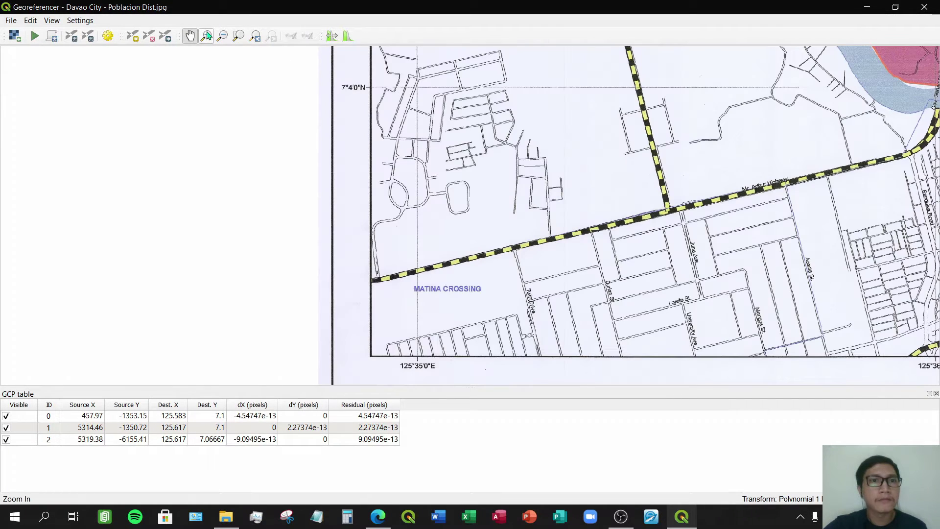
{"action": "left_click", "coordinate": [206, 36]}
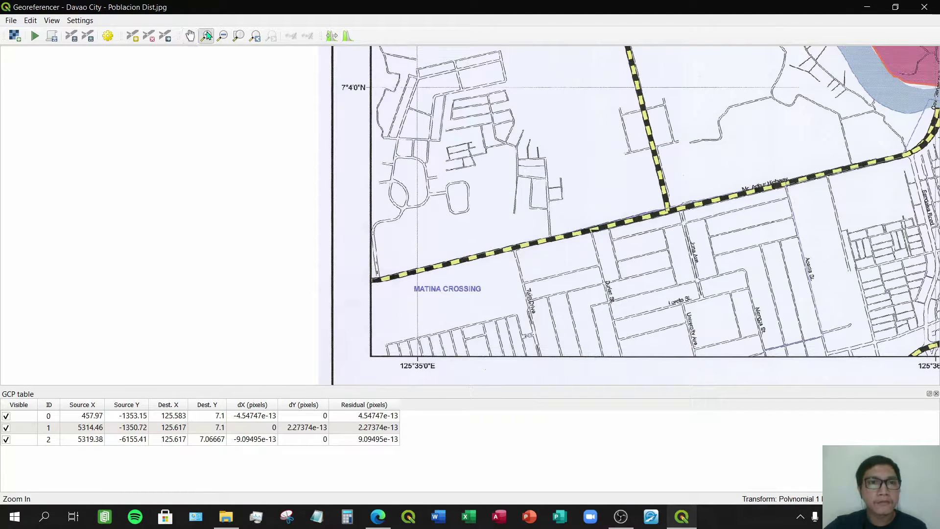
{"action": "left_click_drag", "start_coordinate": [405, 76], "coordinate": [441, 106]}
{"action": "left_click", "coordinate": [132, 36]}
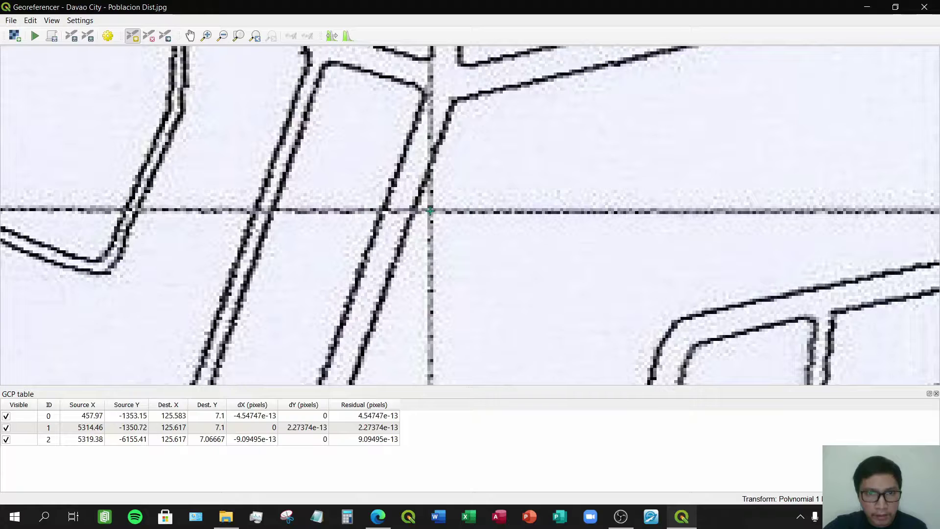
{"action": "left_click", "coordinate": [430, 211]}
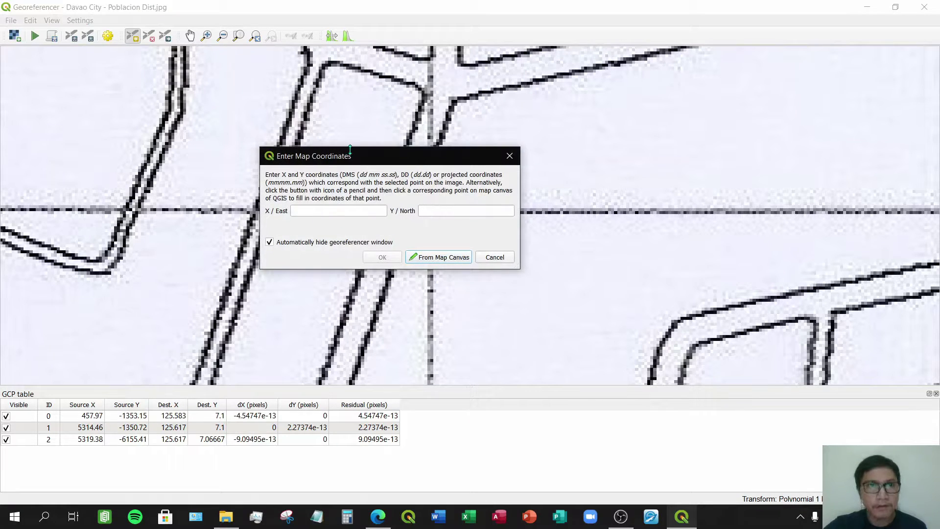
- Check the latitude label on the western frame and enter 7 4 00 as the fourth control point's Y / North coordinate
{"action": "left_click", "coordinate": [222, 36]}
{"action": "left_click", "coordinate": [242, 127]}
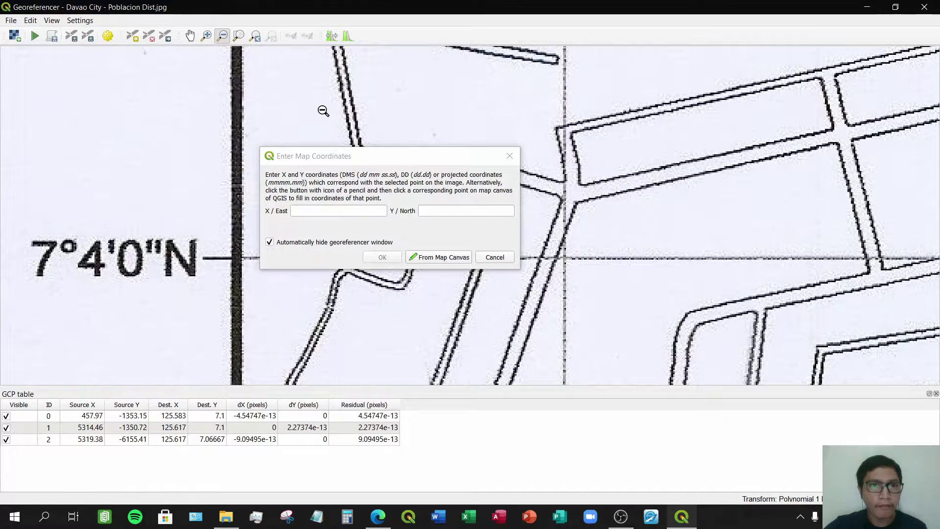
{"action": "left_click", "coordinate": [322, 111]}
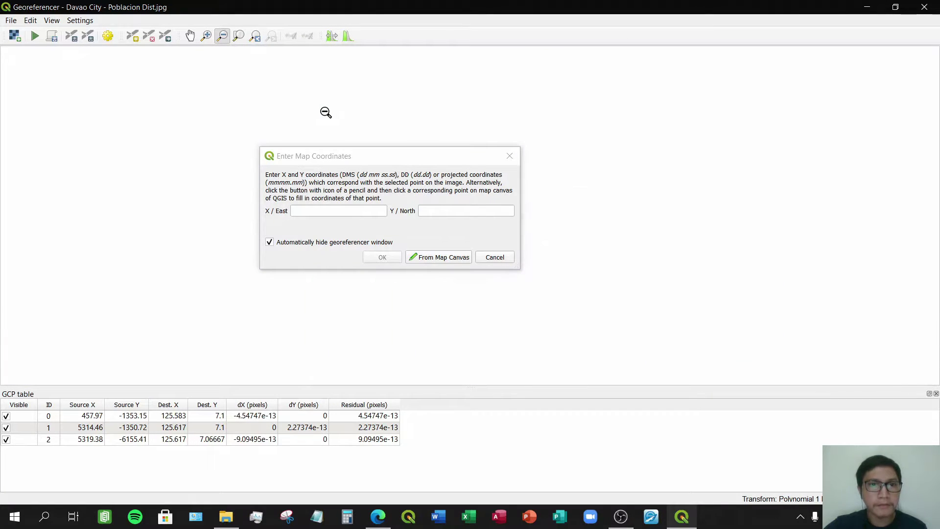
{"action": "left_click_drag", "start_coordinate": [356, 161], "coordinate": [536, 117]}
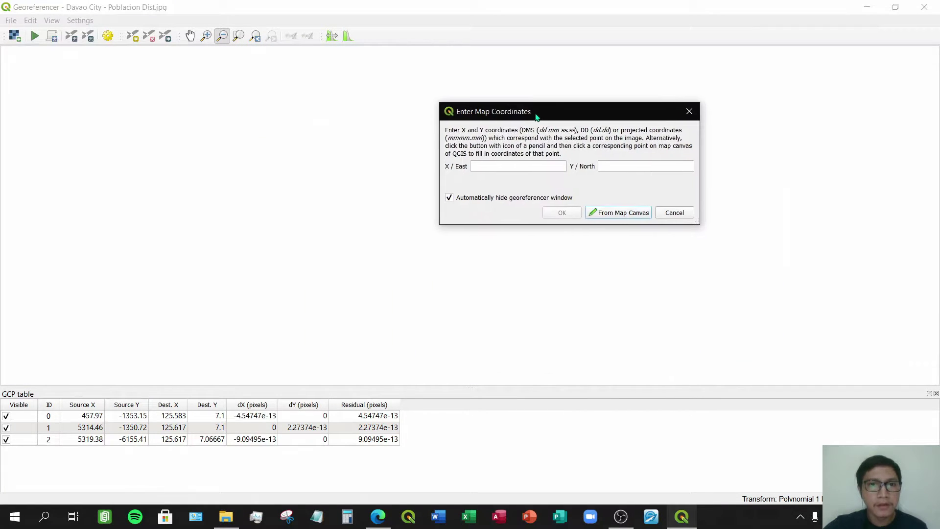
{"action": "left_click", "coordinate": [644, 165]}
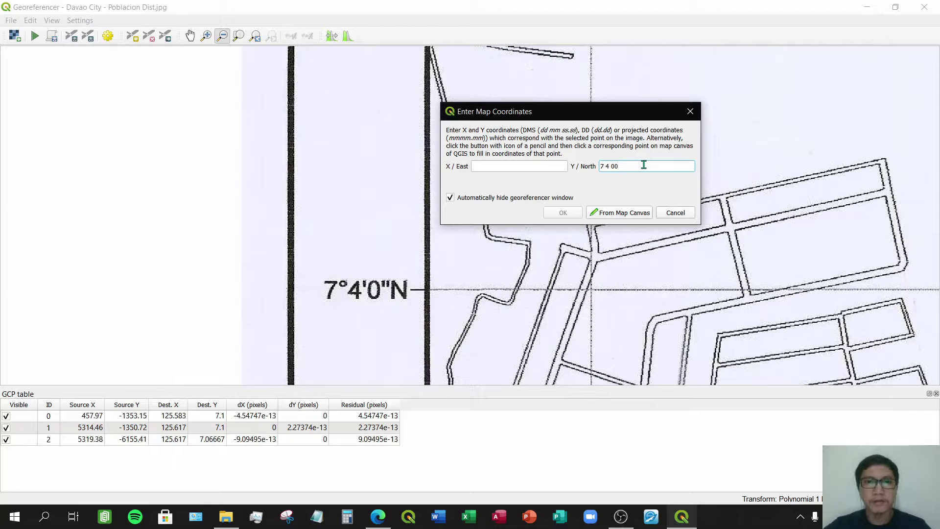
- Check the longitude label on the southern frame, enter 125 35 00 as X / East and accept the fourth control point
{"action": "left_click", "coordinate": [190, 36]}
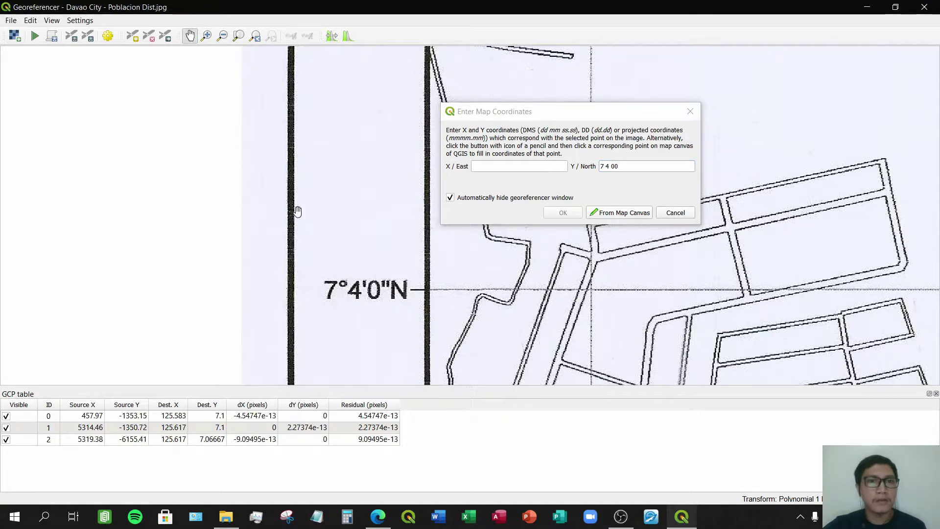
{"action": "left_click_drag", "start_coordinate": [336, 301], "coordinate": [315, 147]}
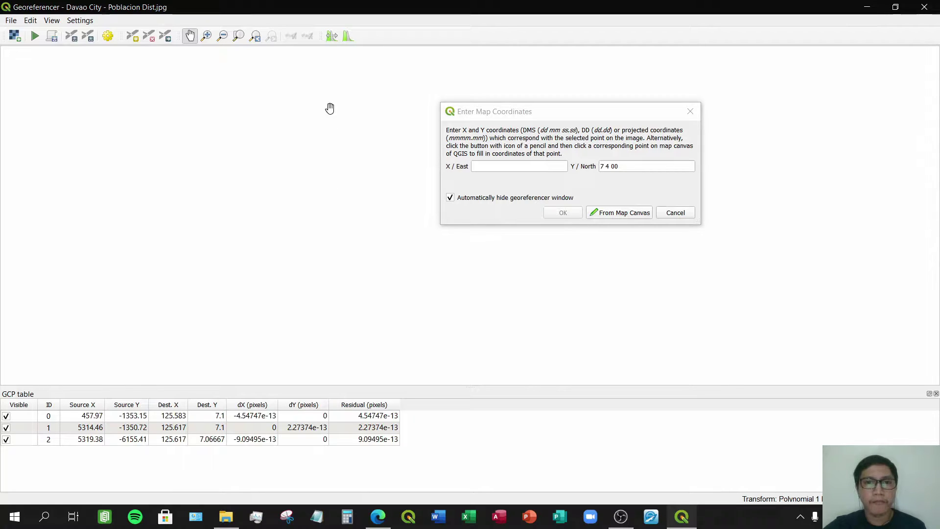
{"action": "left_click", "coordinate": [503, 164]}
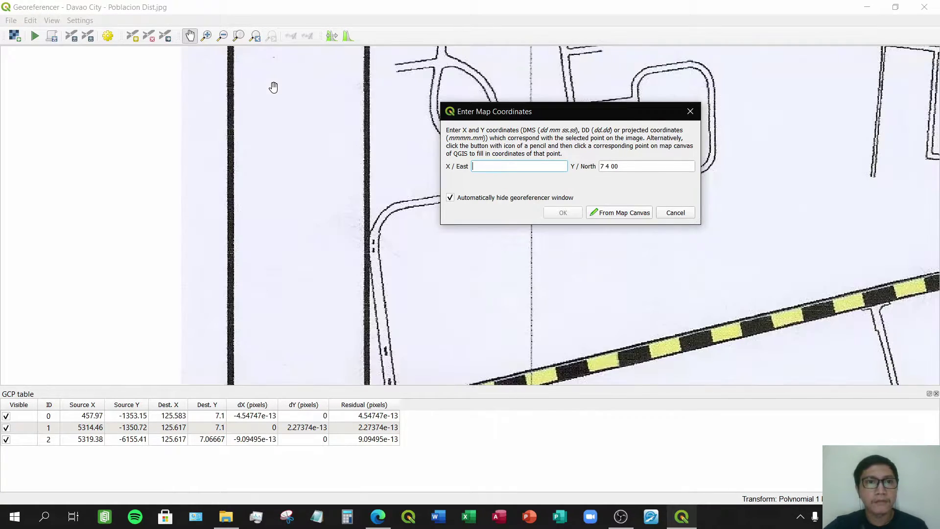
{"action": "left_click_drag", "start_coordinate": [371, 295], "coordinate": [301, 77]}
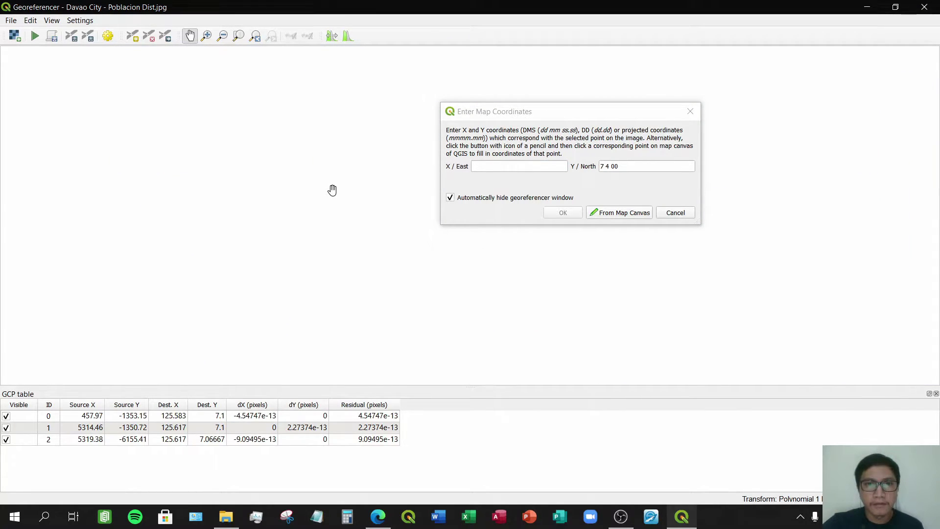
{"action": "left_click_drag", "start_coordinate": [333, 190], "coordinate": [300, 78]}
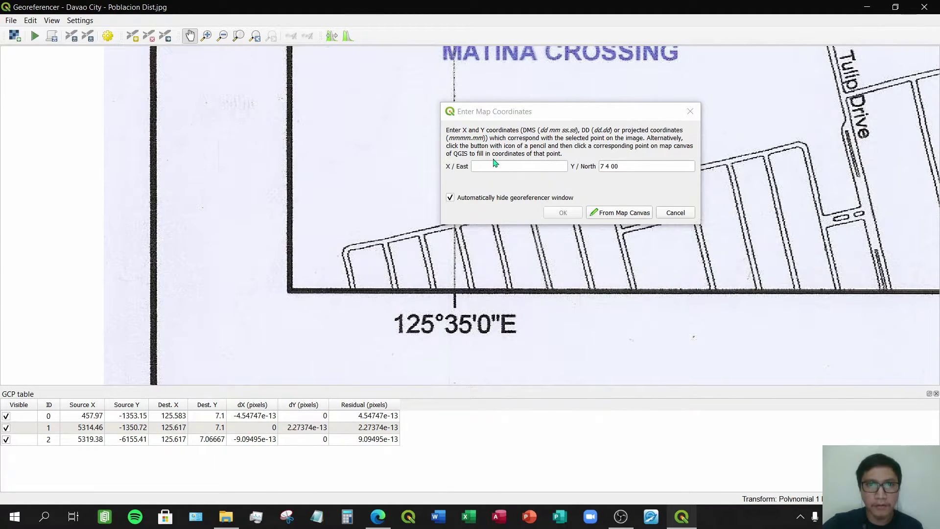
{"action": "left_click", "coordinate": [491, 167]}
{"action": "type", "text": "125 35 00"}
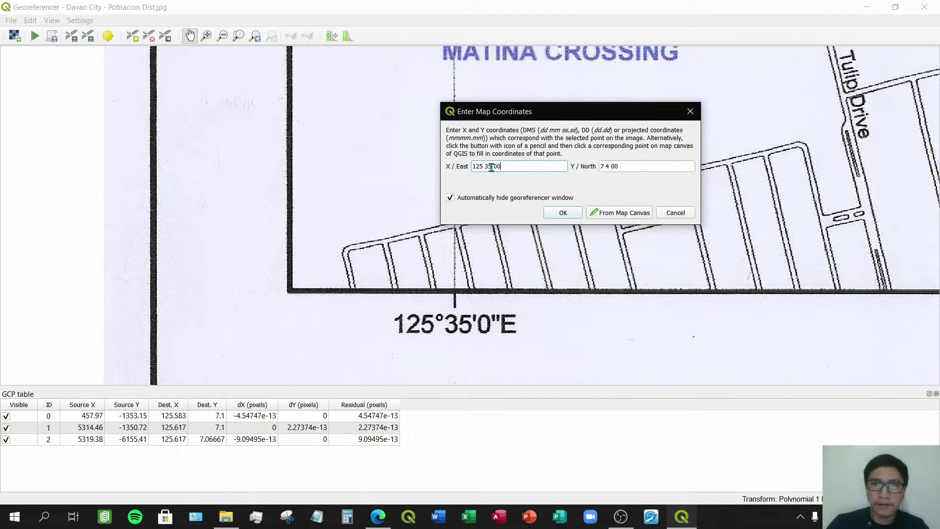
{"action": "left_click", "coordinate": [549, 212]}
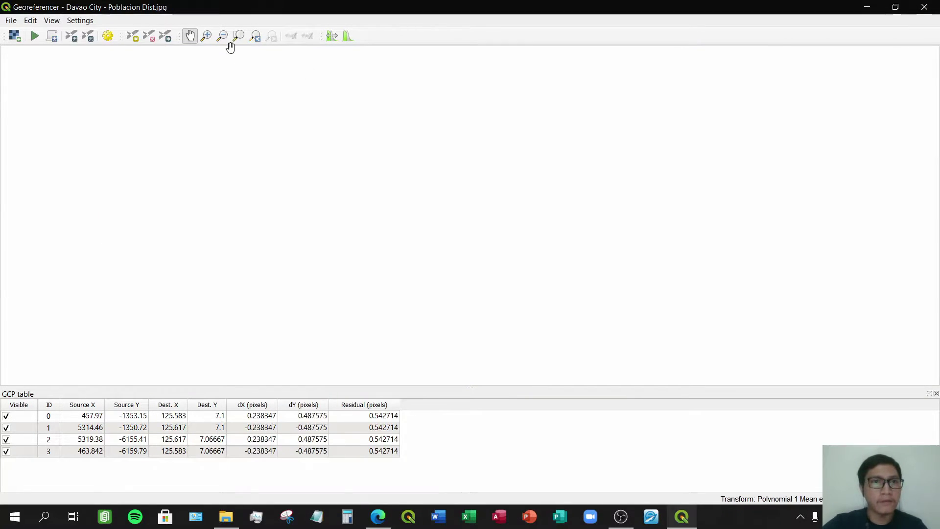
- Show the whole map with its control points, open the transformation settings and choose Polynomial 1 as the transformation type
{"action": "left_click", "coordinate": [240, 37]}
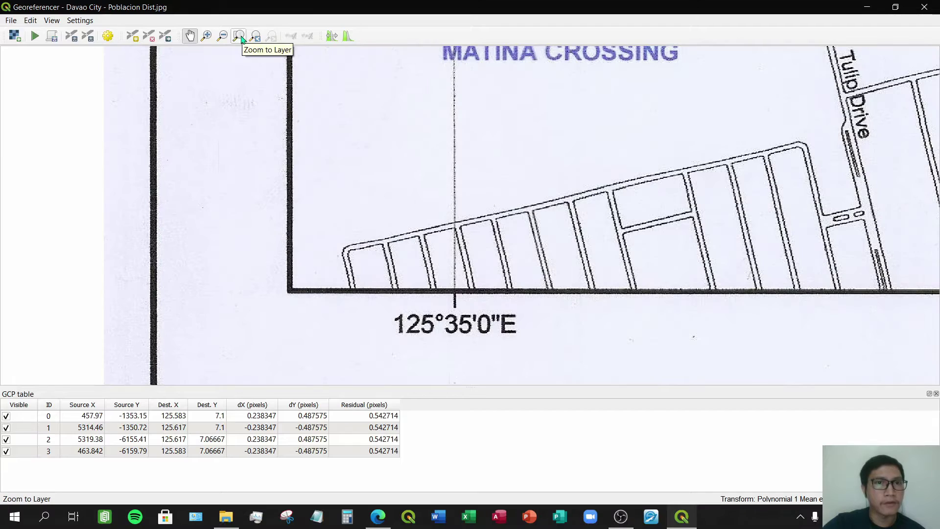
{"action": "left_click", "coordinate": [240, 37]}
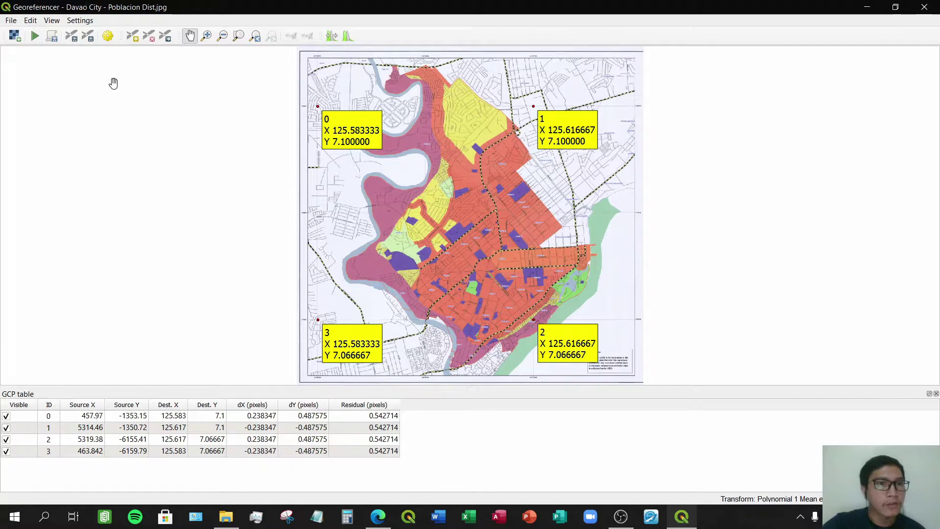
{"action": "left_click", "coordinate": [108, 37]}
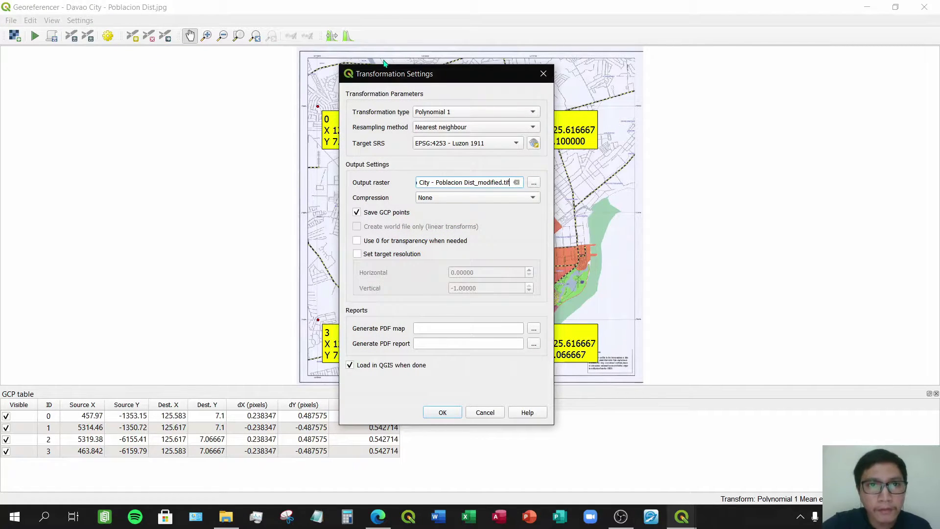
{"action": "mouse_move", "coordinate": [393, 76]}
{"action": "left_mouse_down"}
{"action": "mouse_move", "coordinate": [382, 74]}
{"action": "mouse_move", "coordinate": [398, 69]}
{"action": "left_mouse_up"}
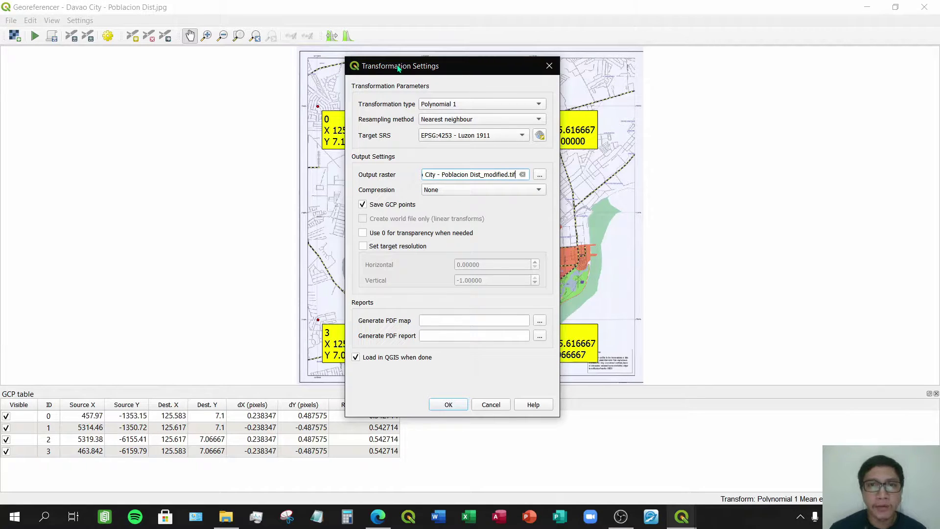
{"action": "left_click_drag", "start_coordinate": [398, 69], "coordinate": [728, 59]}
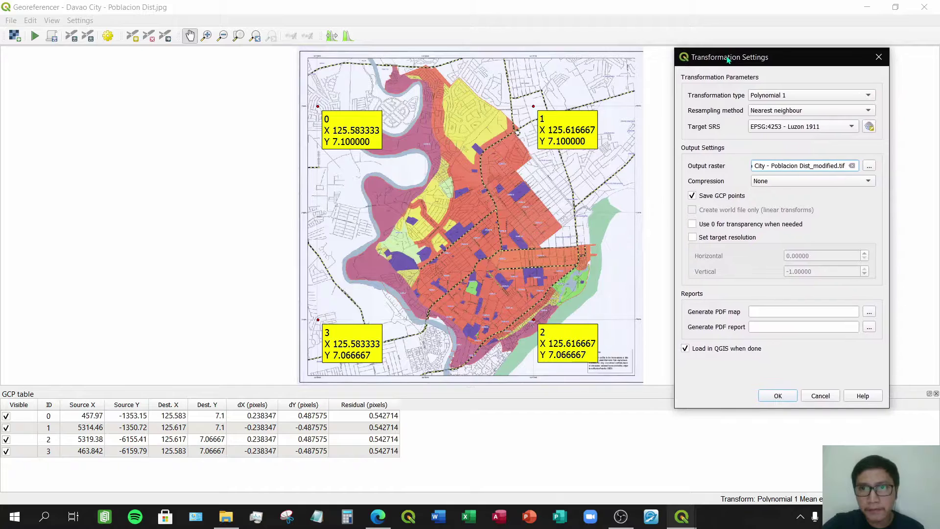
{"action": "left_click", "coordinate": [761, 98]}
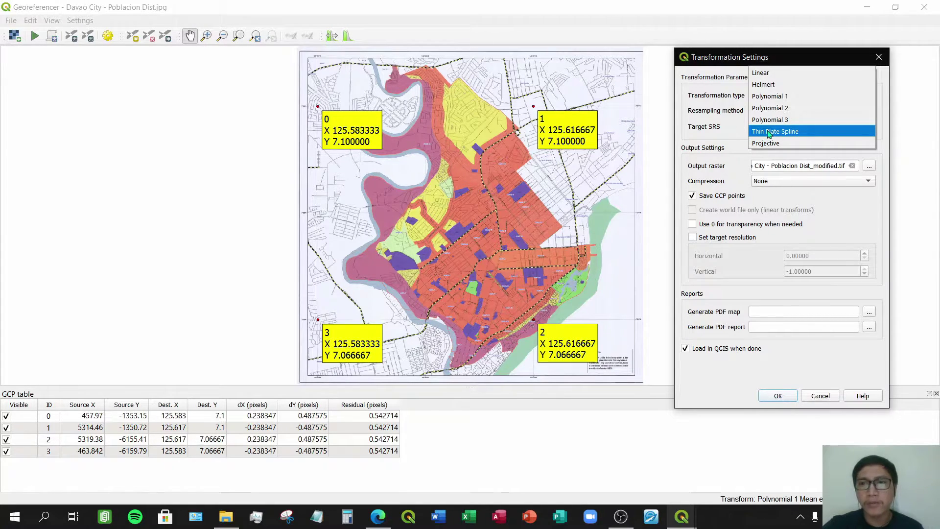
{"action": "left_click", "coordinate": [788, 98]}
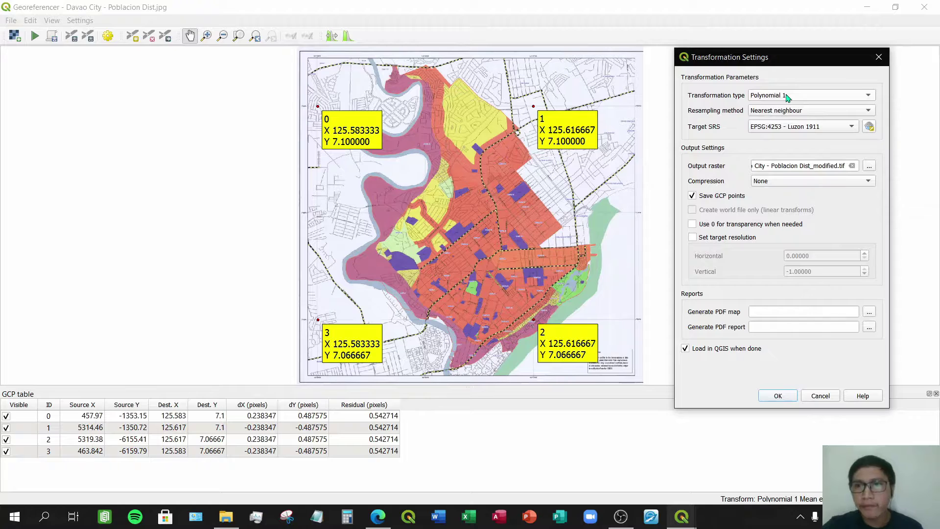
- Review the available resampling methods and choose Nearest neighbour
{"action": "left_click", "coordinate": [813, 112]}
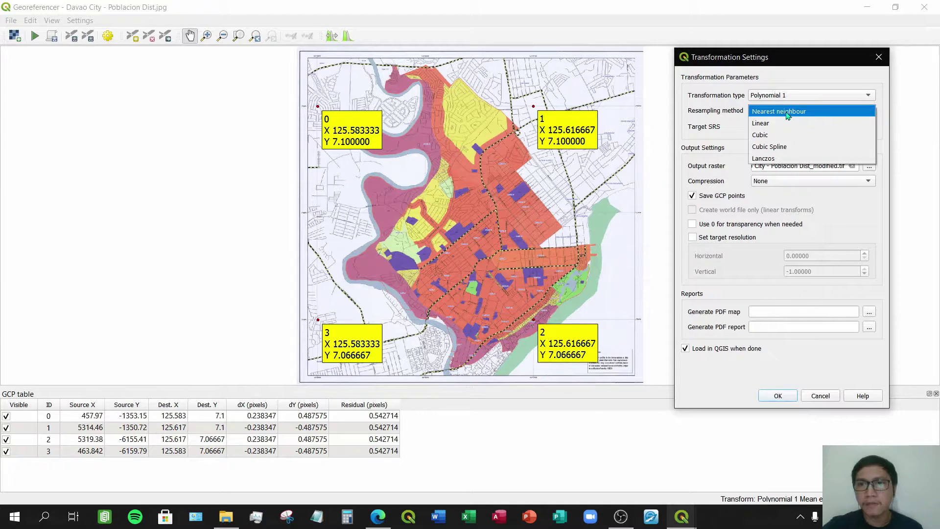
{"action": "left_click", "coordinate": [787, 114]}
{"action": "left_click", "coordinate": [792, 112]}
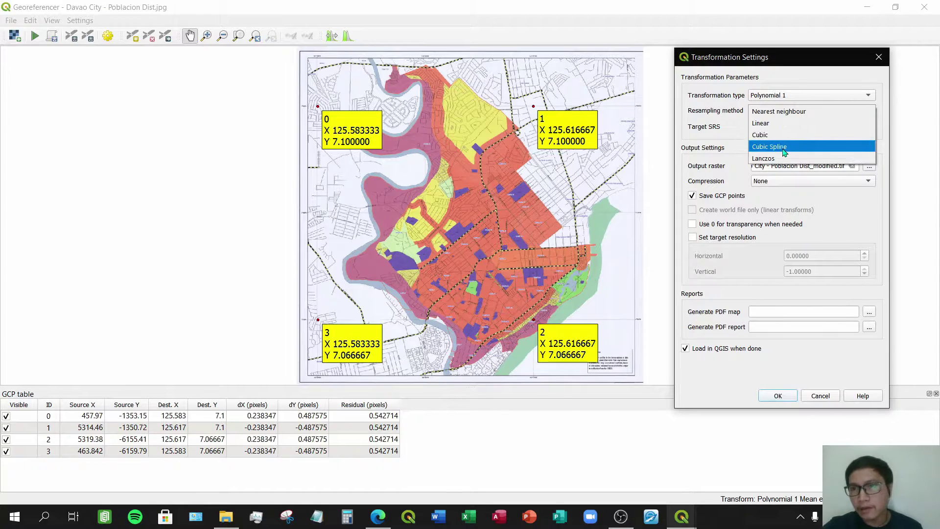
{"action": "left_click", "coordinate": [794, 113]}
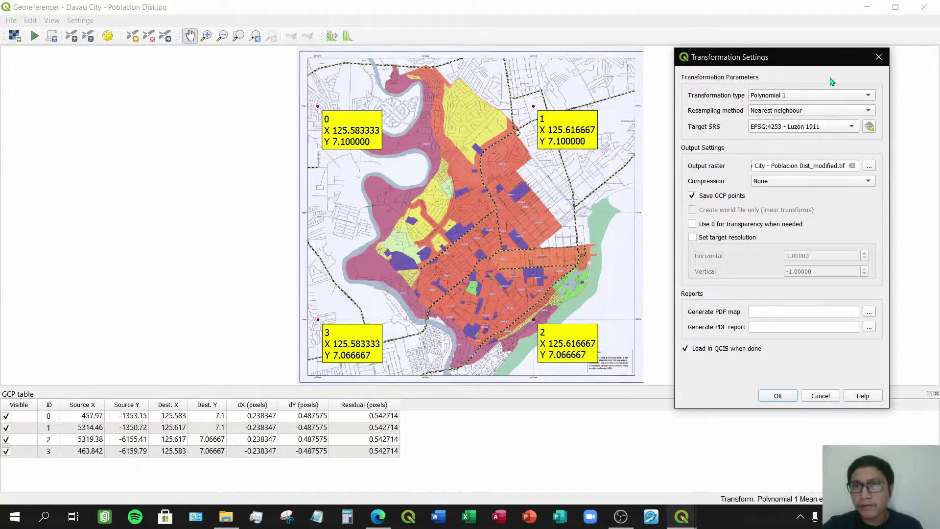
- Filter the coordinate reference systems by 4253 and assign Luzon 1911 (EPSG:4253) as the target SRS
{"action": "left_click_drag", "start_coordinate": [822, 64], "coordinate": [493, 66]}
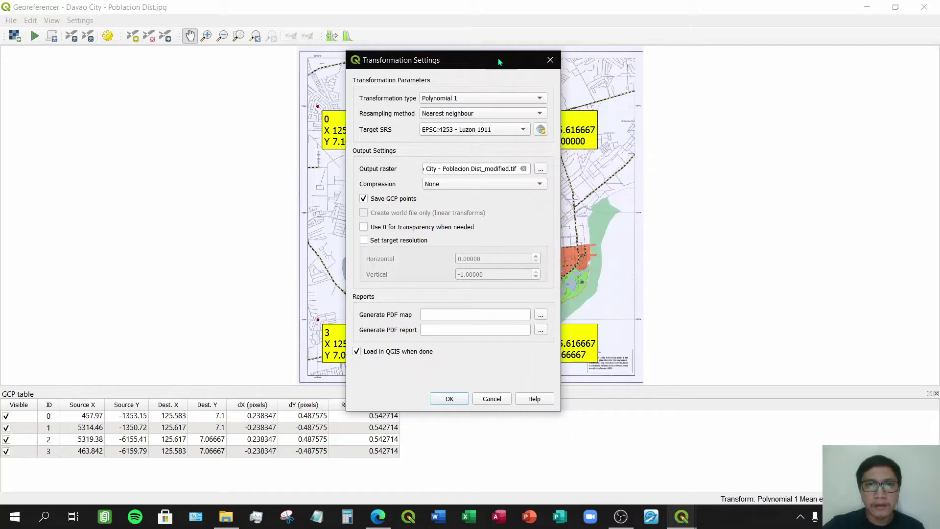
{"action": "left_click_drag", "start_coordinate": [499, 61], "coordinate": [493, 59]}
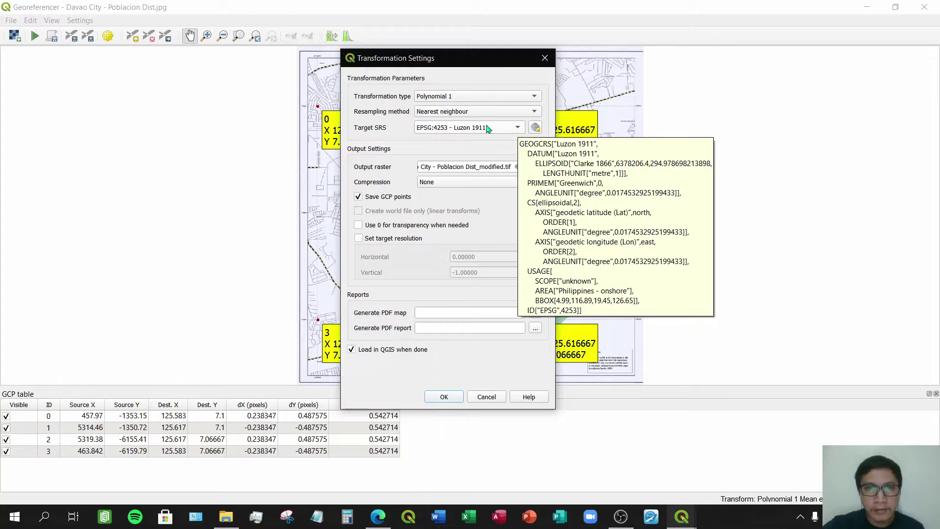
{"action": "left_click", "coordinate": [517, 129]}
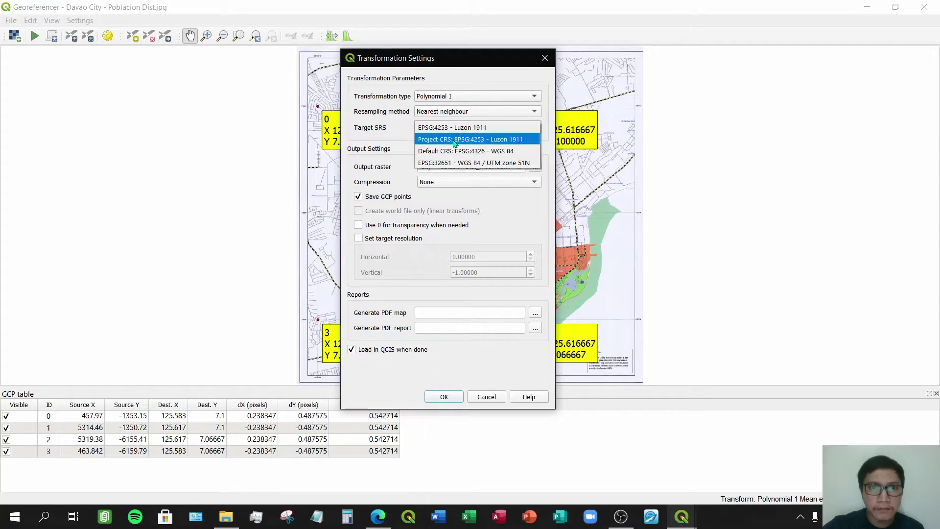
{"action": "left_click", "coordinate": [402, 136]}
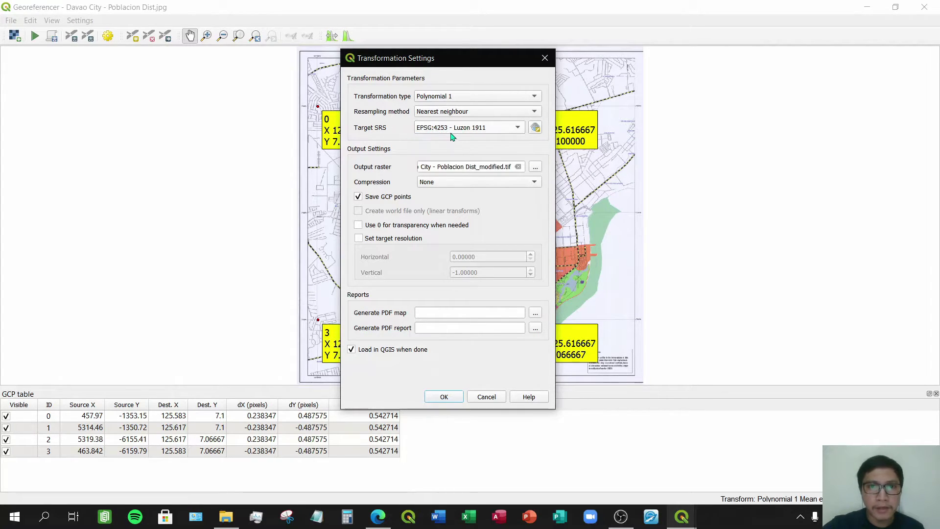
{"action": "left_click", "coordinate": [536, 128]}
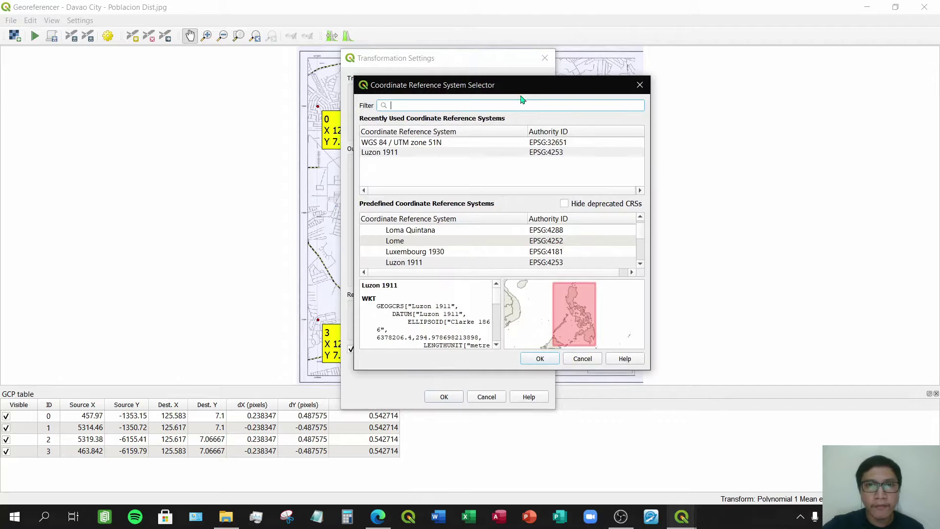
{"action": "left_click_drag", "start_coordinate": [517, 84], "coordinate": [503, 69]}
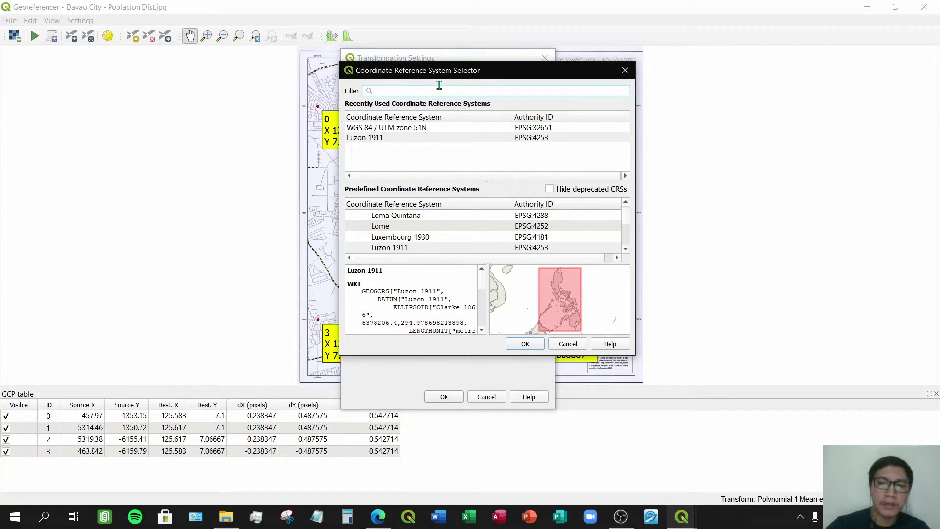
{"action": "type", "text": "4"}
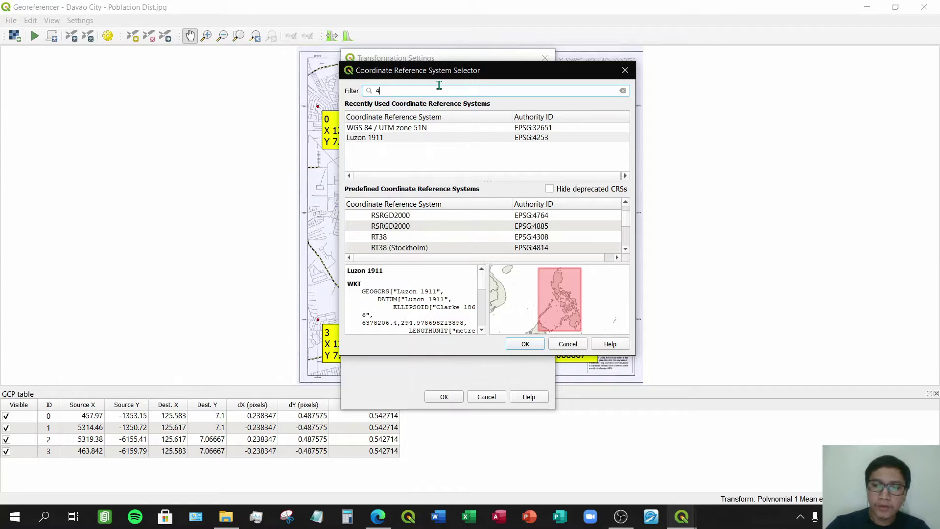
{"action": "type", "text": "253"}
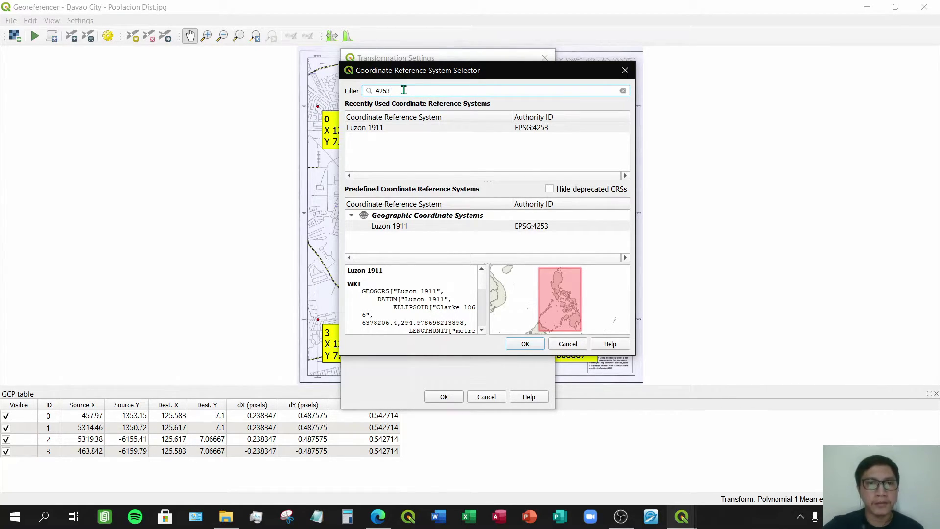
{"action": "left_click", "coordinate": [411, 227]}
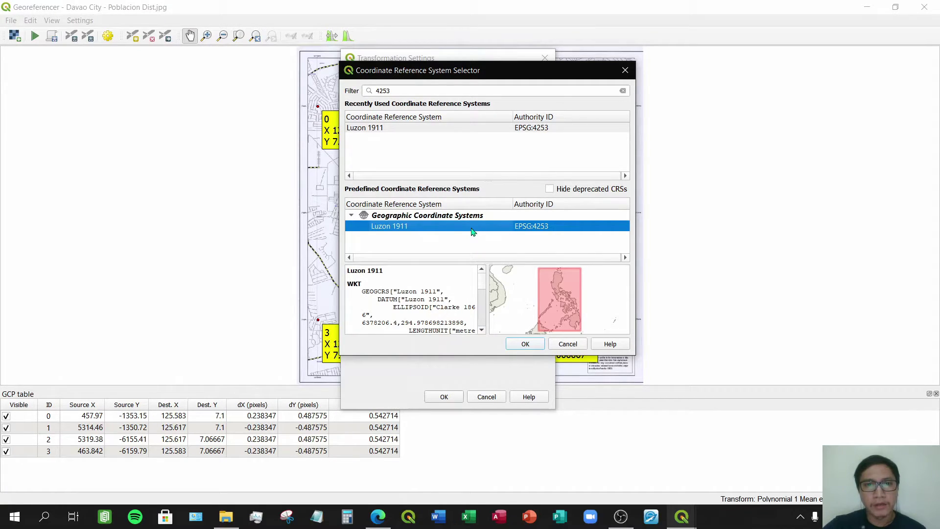
{"action": "left_click", "coordinate": [521, 347]}
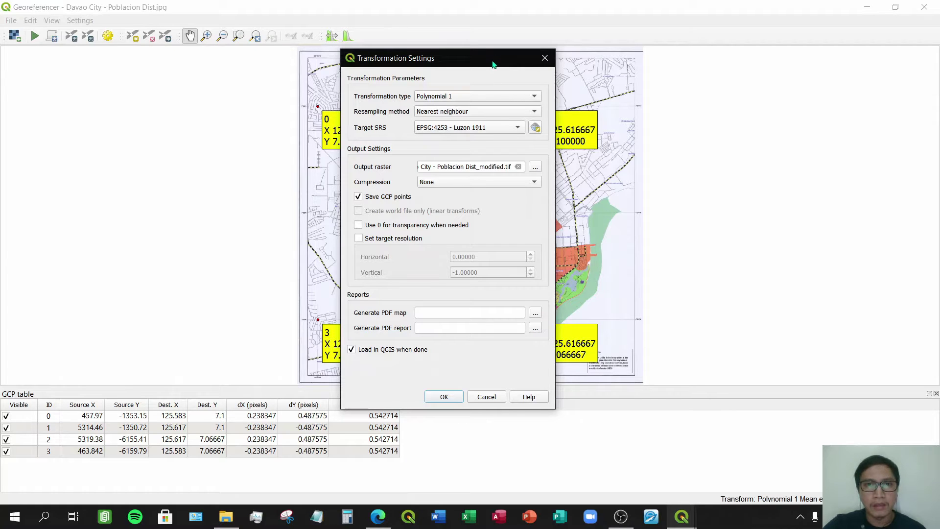
{"action": "left_click_drag", "start_coordinate": [494, 64], "coordinate": [492, 70]}
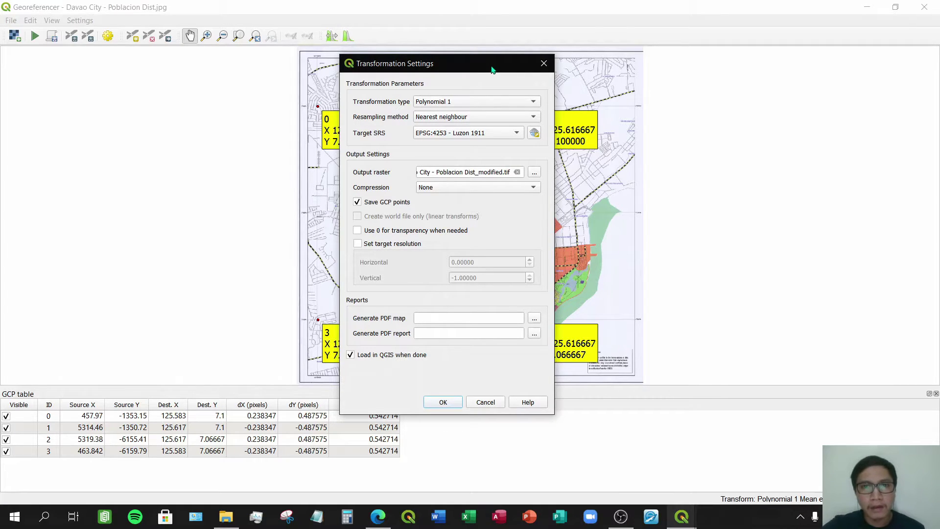
{"action": "left_click_drag", "start_coordinate": [493, 70], "coordinate": [514, 74]}
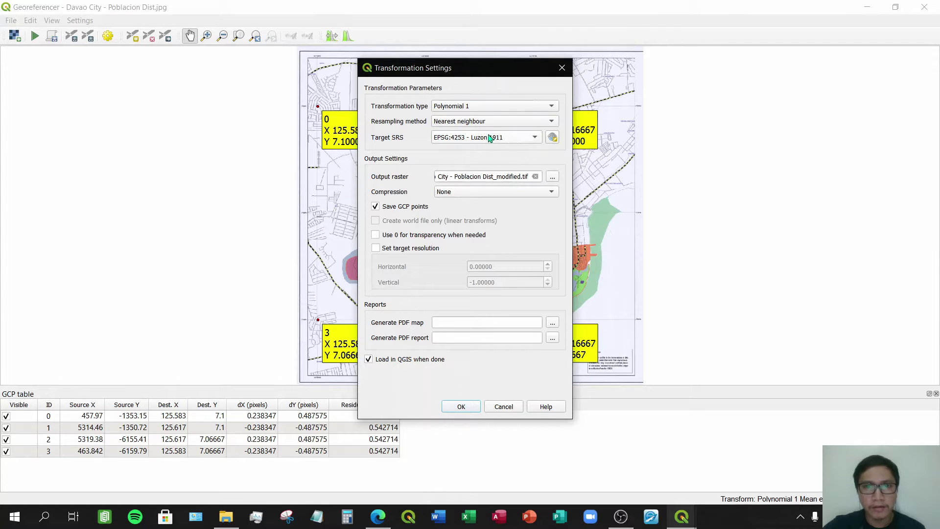
{"action": "mouse_move", "coordinate": [495, 140]}
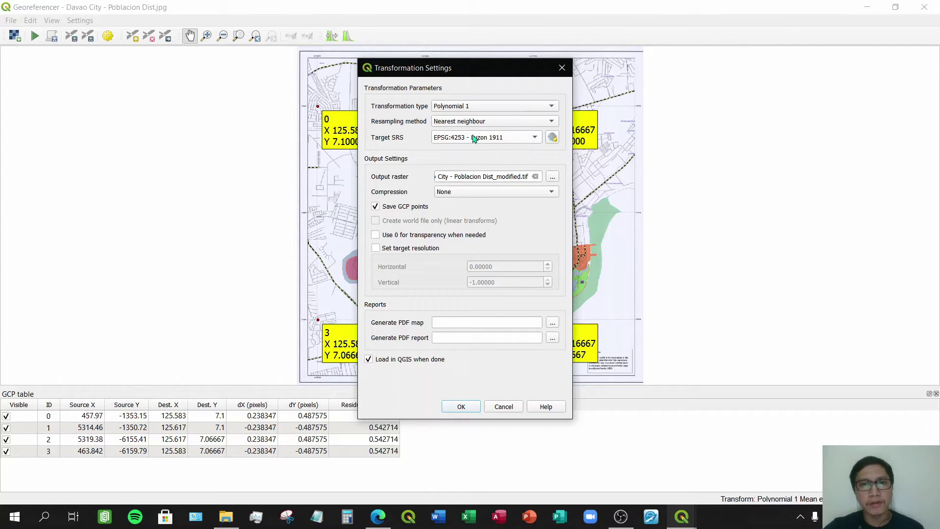
{"action": "left_click_drag", "start_coordinate": [500, 76], "coordinate": [491, 68]}
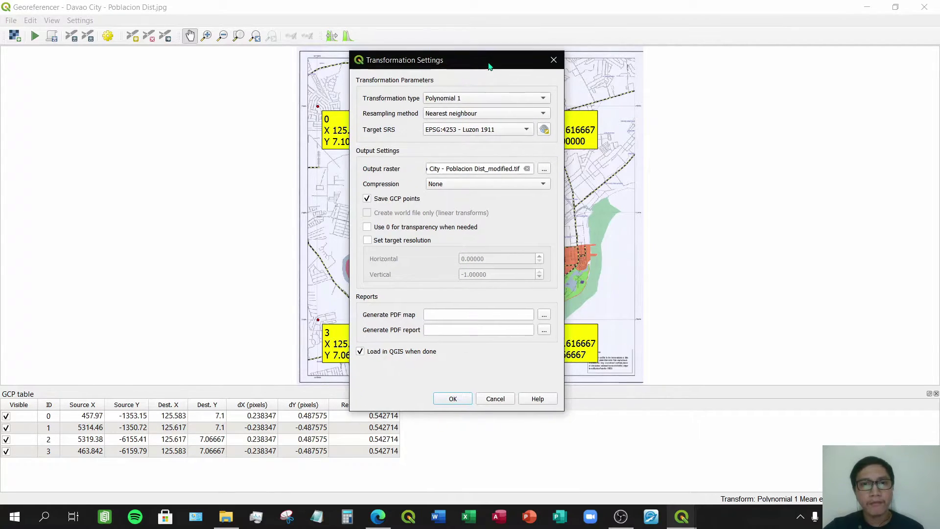
- Set the output raster to Davao City - Poblacion Dist_Luzon1911 as a TIF file in the QGIS raster folder
{"action": "left_click", "coordinate": [544, 169]}
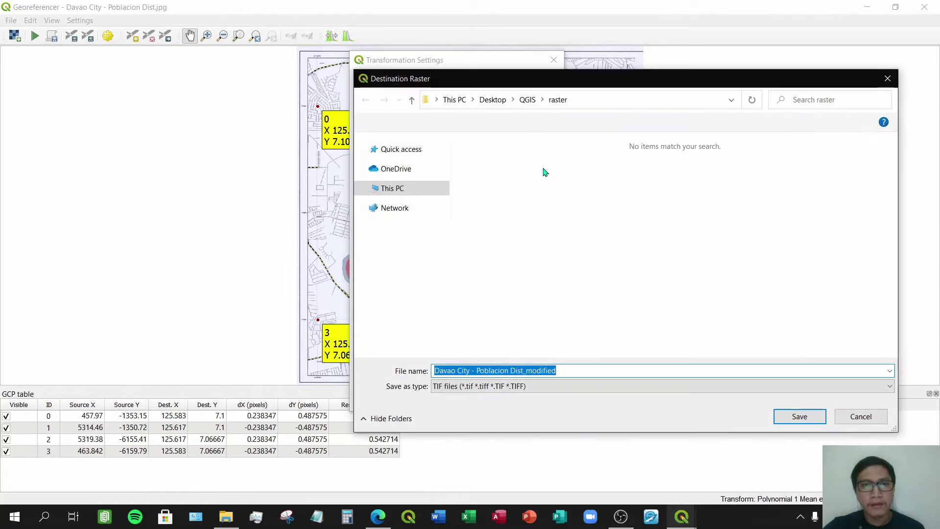
{"action": "left_click_drag", "start_coordinate": [627, 79], "coordinate": [549, 75]}
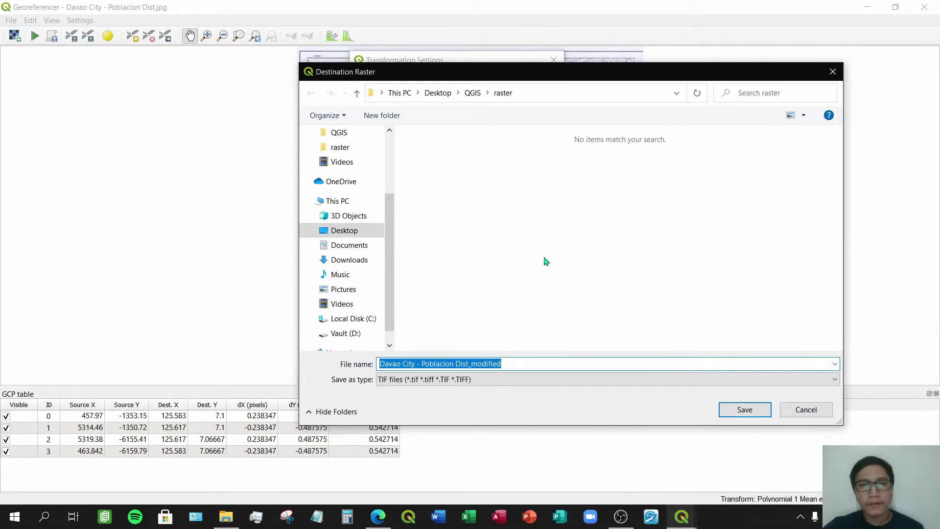
{"action": "left_click", "coordinate": [518, 362]}
{"action": "key", "text": "BackSpace"}
{"action": "key", "text": "BackSpace"}
{"action": "key", "text": "BackSpace"}
{"action": "key", "text": "BackSpace"}
{"action": "key", "text": "BackSpace"}
{"action": "key", "text": "BackSpace"}
{"action": "key", "text": "BackSpace"}
{"action": "key", "text": "BackSpace"}
{"action": "key", "text": "BackSpace"}
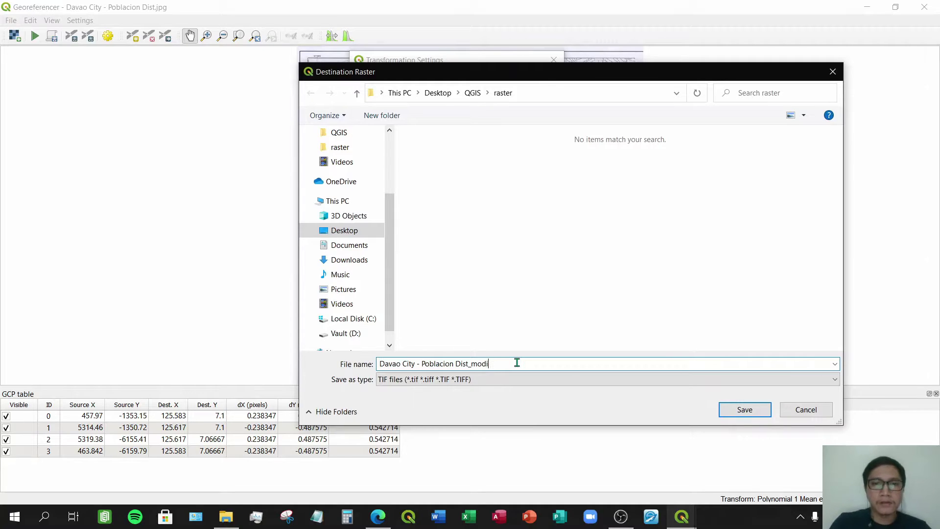
{"action": "type", "text": "_"}
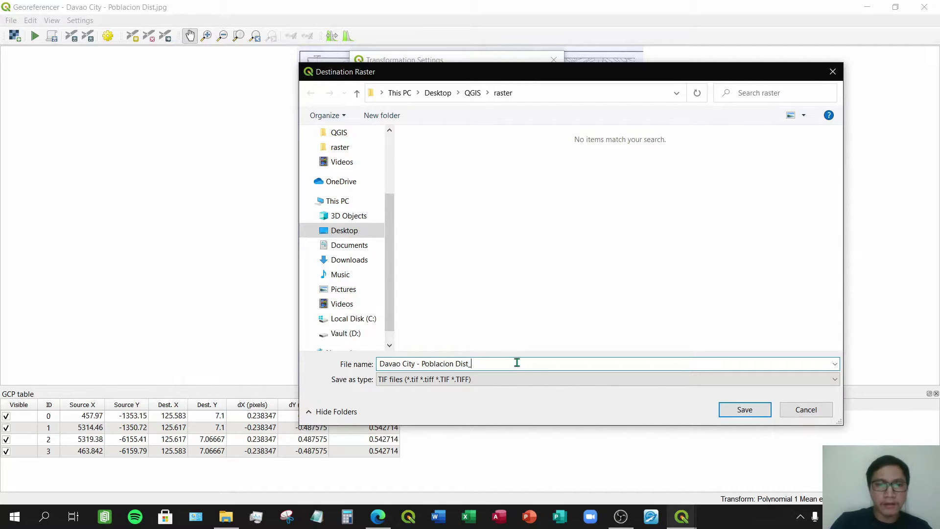
{"action": "type", "text": "Lu"}
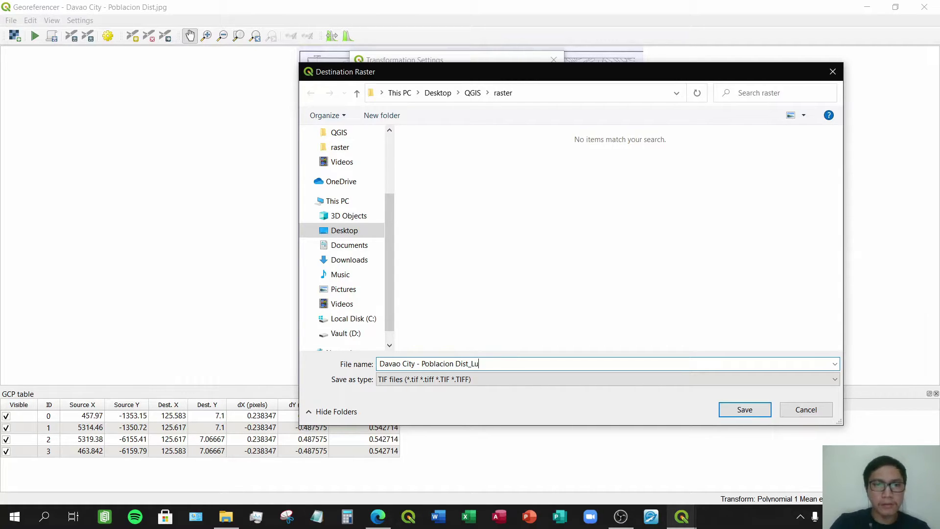
{"action": "type", "text": "zon1"}
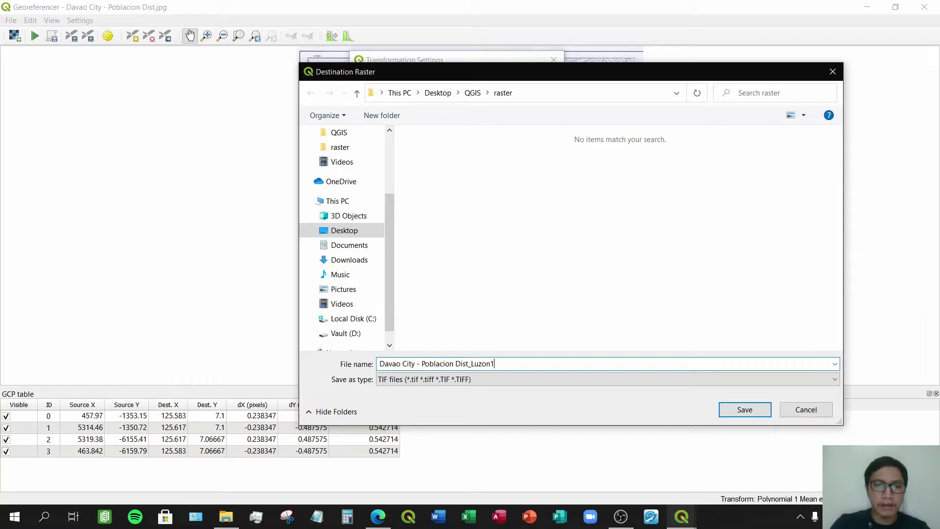
{"action": "type", "text": "911"}
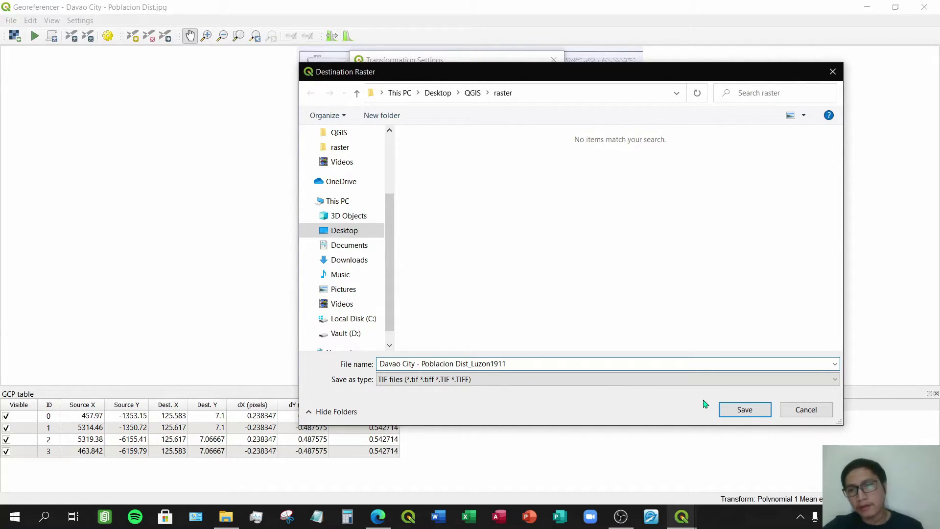
{"action": "left_click", "coordinate": [729, 414]}
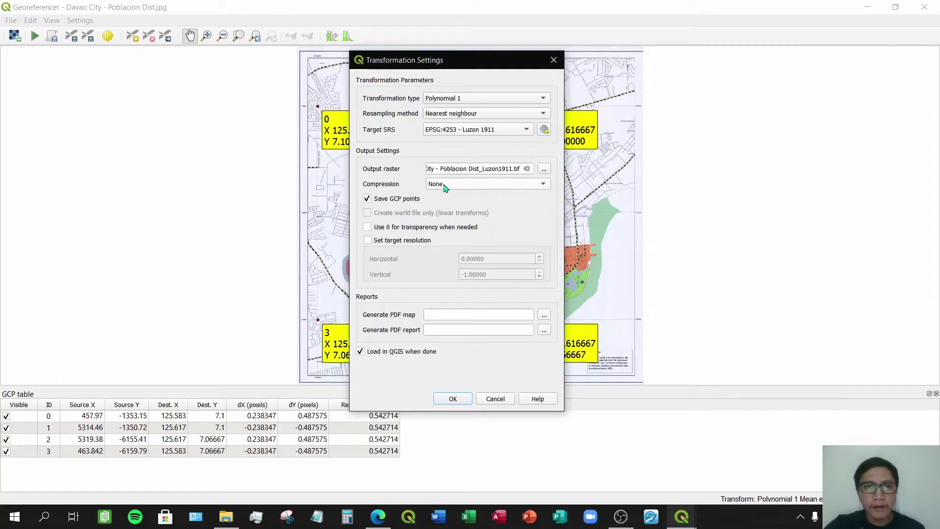
- Keep the output compression at None and accept the transformation settings
{"action": "left_click", "coordinate": [542, 188]}
{"action": "left_click", "coordinate": [543, 190]}
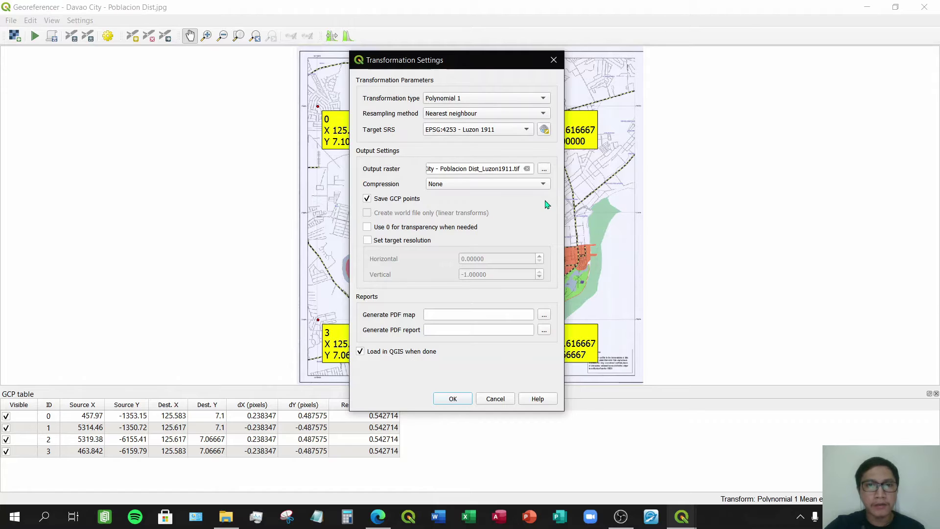
{"action": "mouse_move", "coordinate": [483, 63]}
{"action": "left_mouse_down"}
{"action": "mouse_move", "coordinate": [513, 71]}
{"action": "mouse_move", "coordinate": [484, 66]}
{"action": "left_mouse_up"}
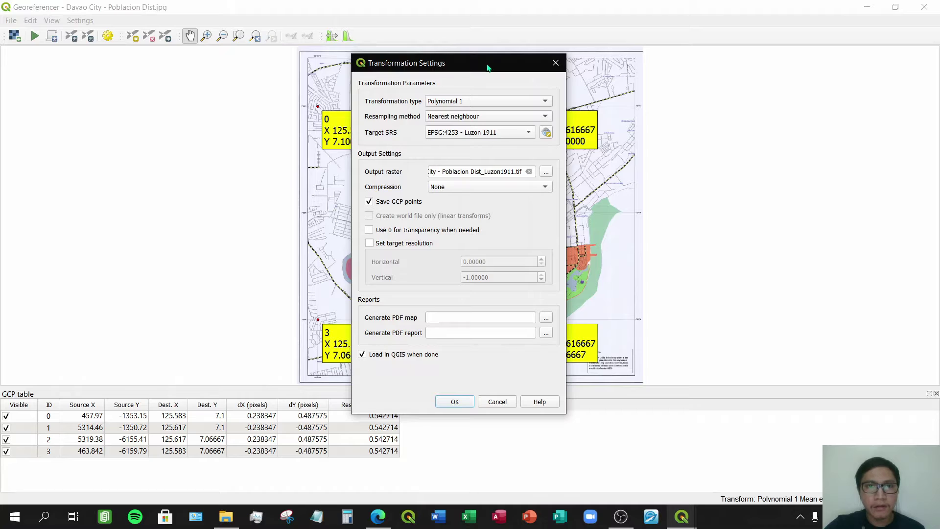
{"action": "mouse_move", "coordinate": [487, 67]}
{"action": "left_mouse_down"}
{"action": "mouse_move", "coordinate": [507, 70]}
{"action": "mouse_move", "coordinate": [501, 63]}
{"action": "left_mouse_up"}
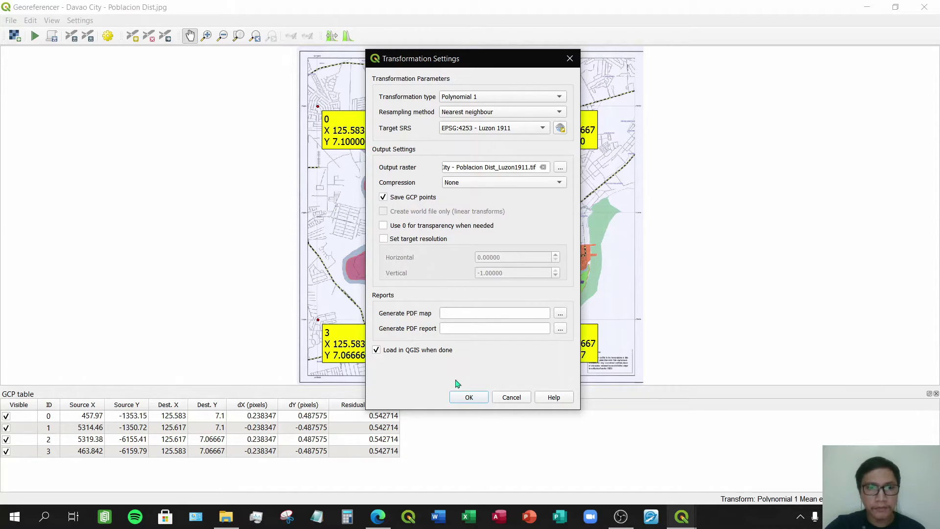
{"action": "left_click", "coordinate": [468, 399]}
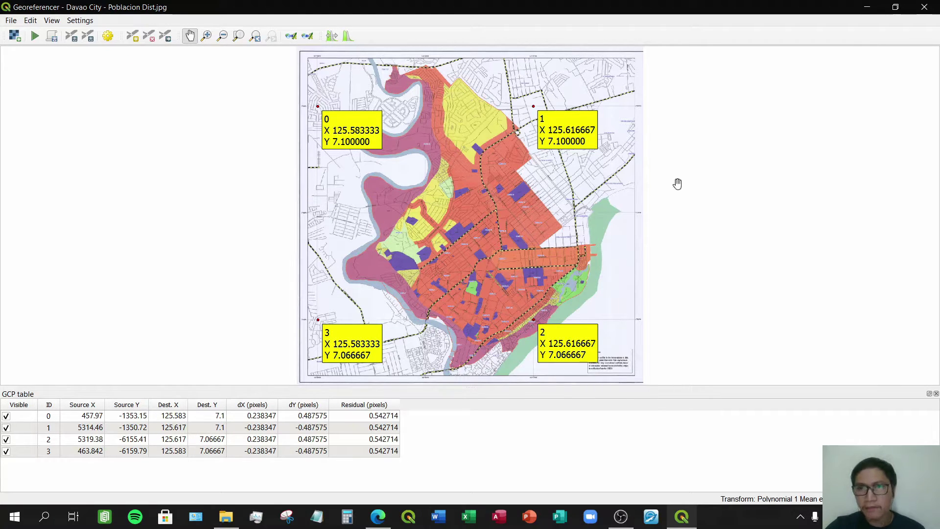
{"action": "left_click_drag", "start_coordinate": [803, 7], "coordinate": [474, 3]}
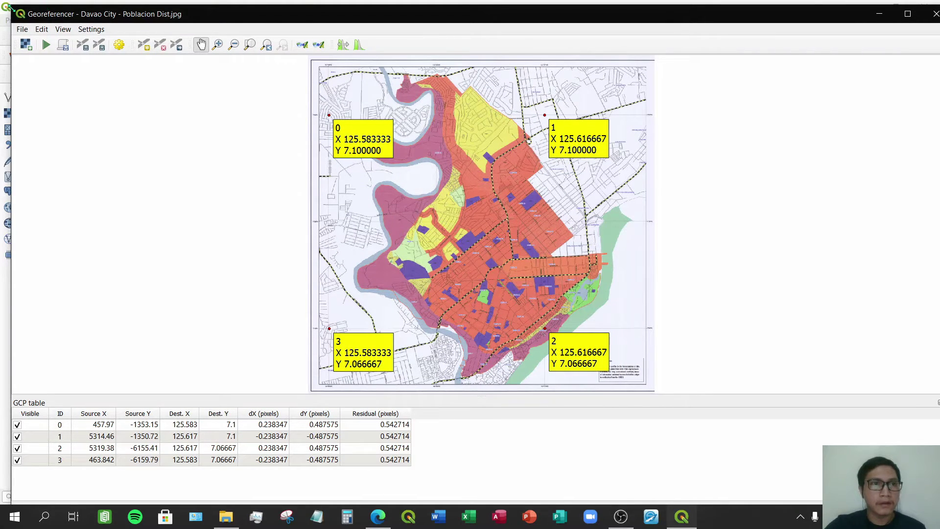
{"action": "left_click_drag", "start_coordinate": [9, 5], "coordinate": [295, 59]}
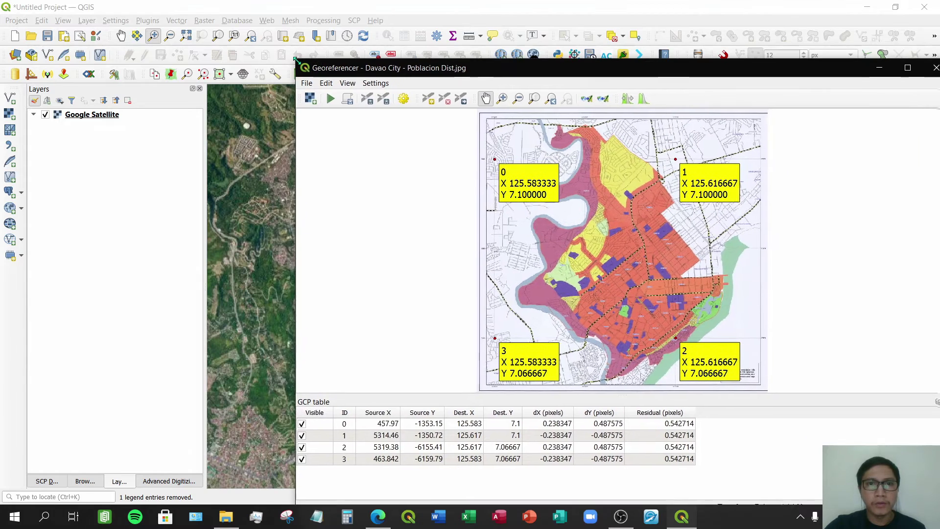
{"action": "left_click_drag", "start_coordinate": [526, 72], "coordinate": [314, 28]}
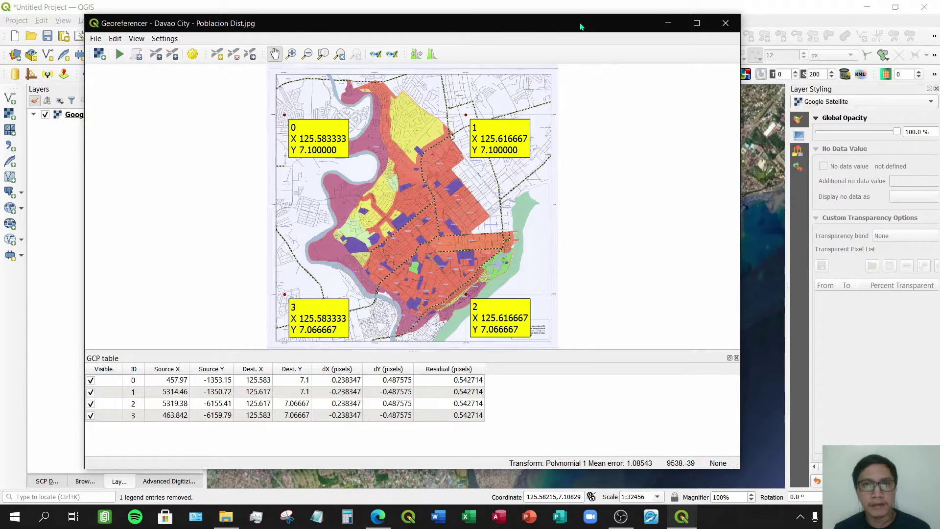
{"action": "left_click_drag", "start_coordinate": [581, 26], "coordinate": [589, 33]}
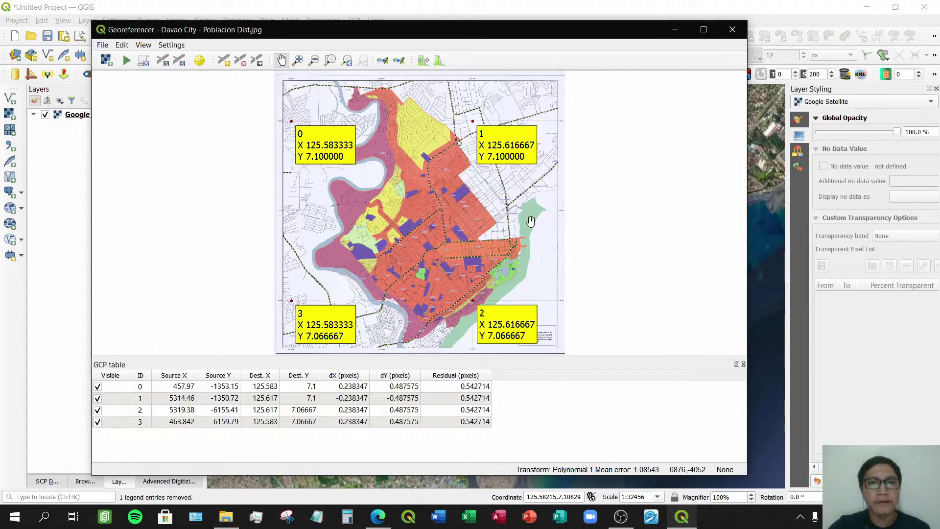
- Run the georeferencing of the Davao City - Poblacion Dist map and close the Georeferencer
{"action": "left_click", "coordinate": [704, 30]}
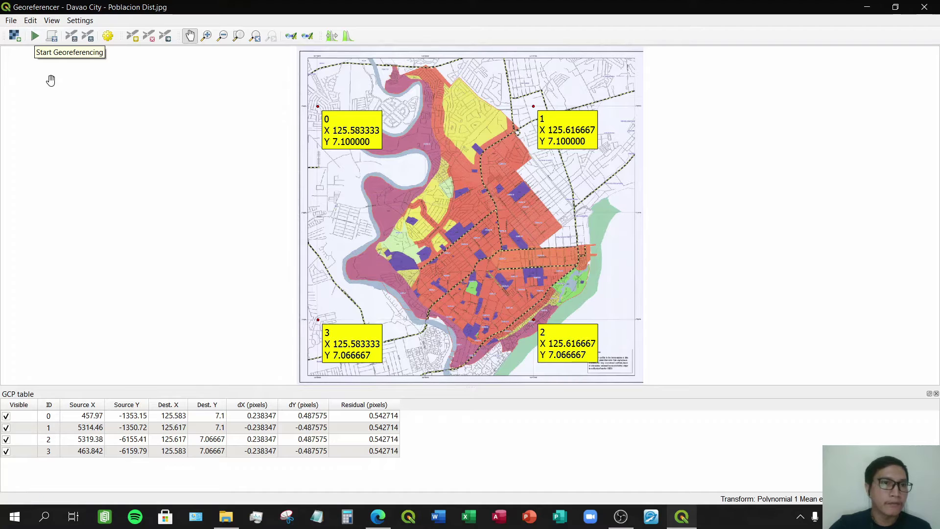
{"action": "left_click", "coordinate": [35, 42]}
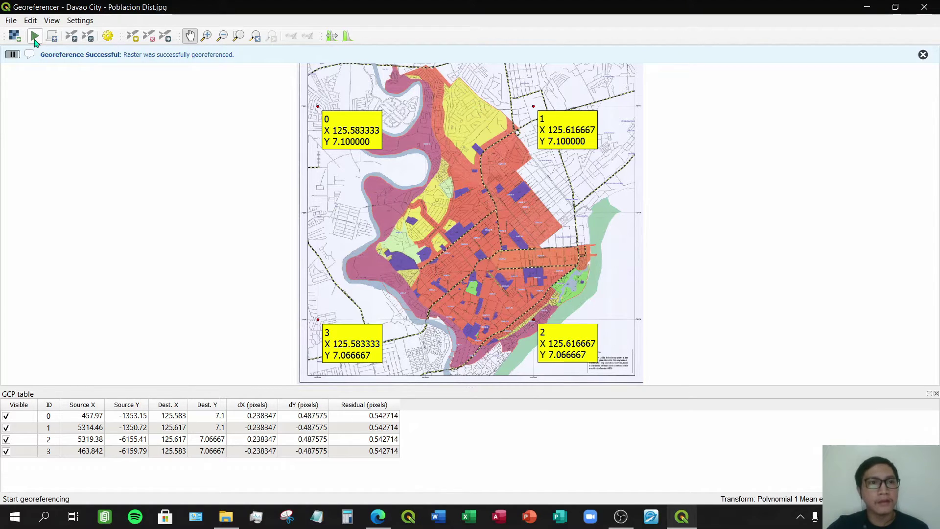
{"action": "left_click", "coordinate": [926, 9]}
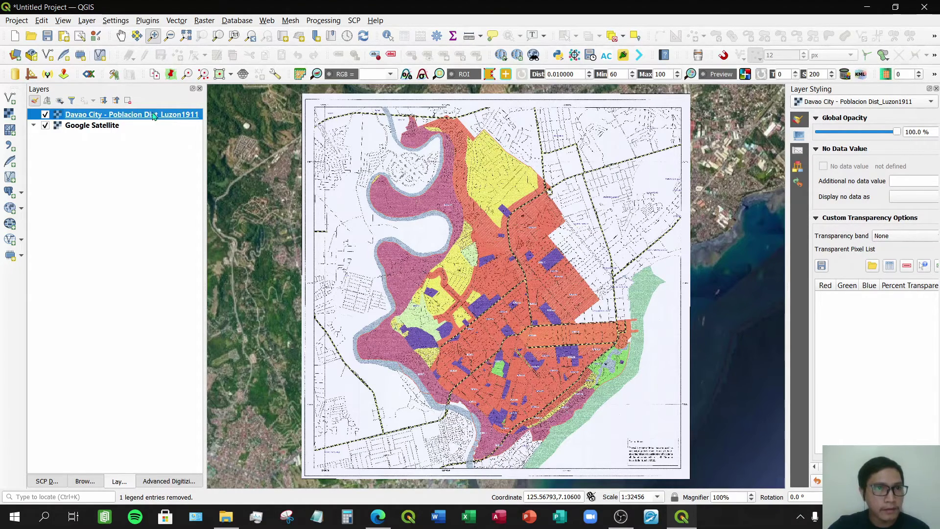
- Check the CRS and unit in the information properties of the Davao City - Poblacion Dist_Luzon1911 layer
{"action": "right_click", "coordinate": [121, 115]}
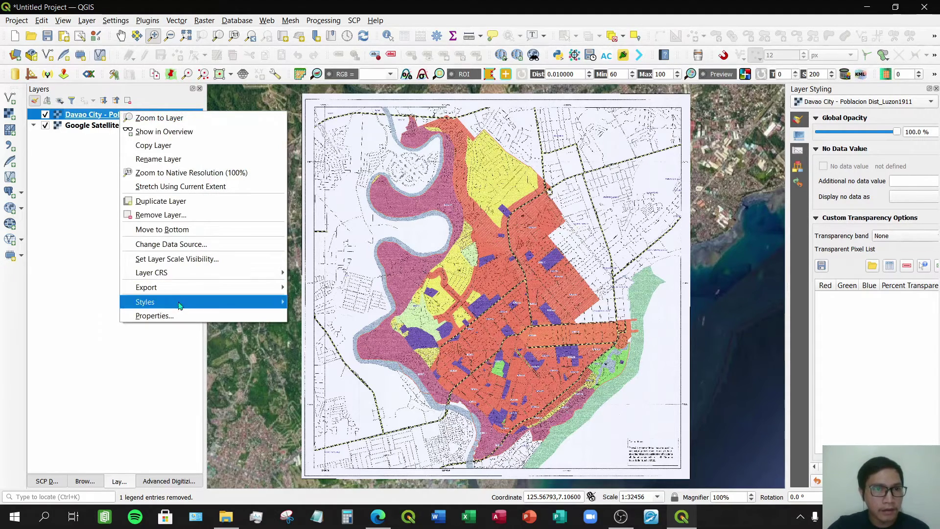
{"action": "left_click", "coordinate": [153, 316]}
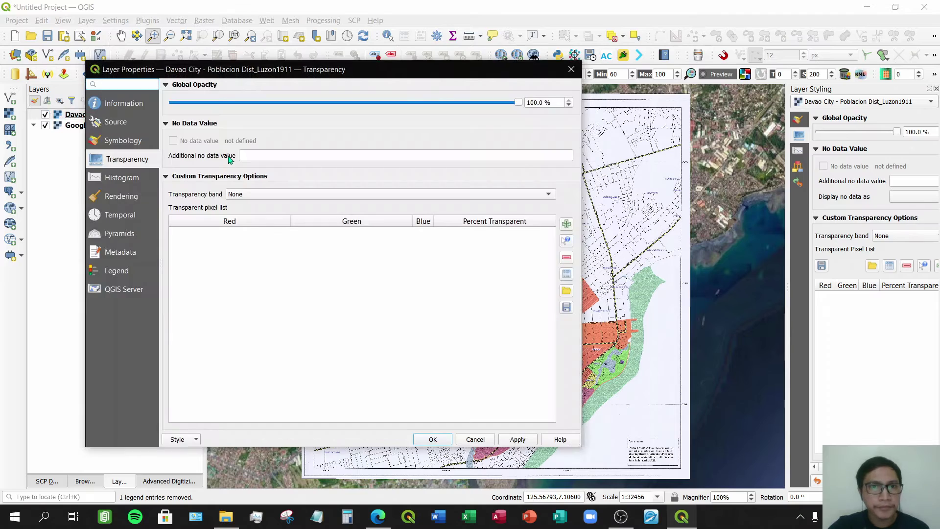
{"action": "left_click", "coordinate": [120, 103]}
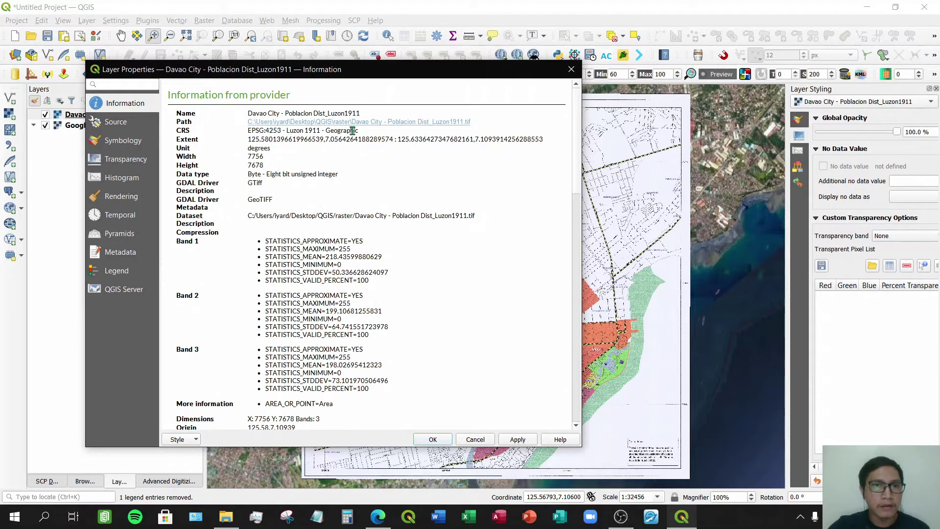
{"action": "left_click_drag", "start_coordinate": [360, 132], "coordinate": [248, 130]}
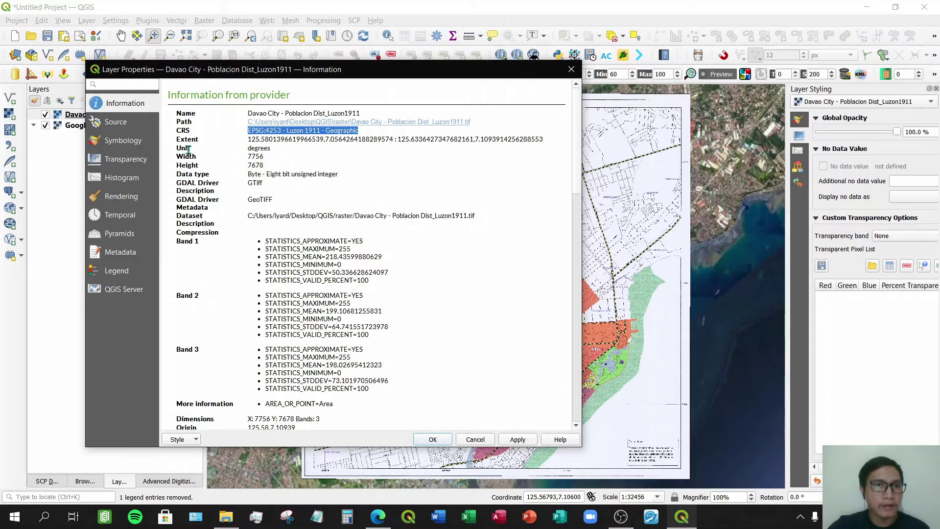
{"action": "left_click_drag", "start_coordinate": [287, 150], "coordinate": [248, 147]}
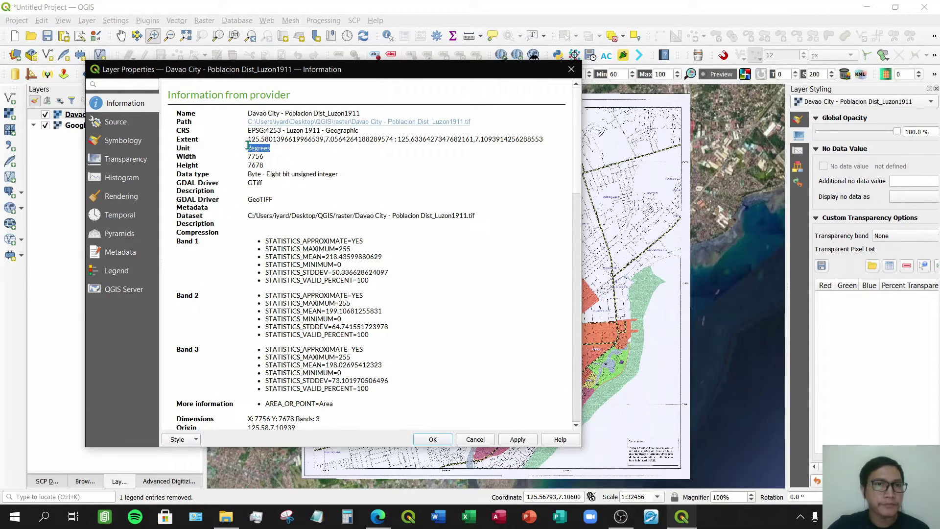
- Set the global opacity of the georeferenced map layer to 45 % and apply it
{"action": "left_click", "coordinate": [120, 160]}
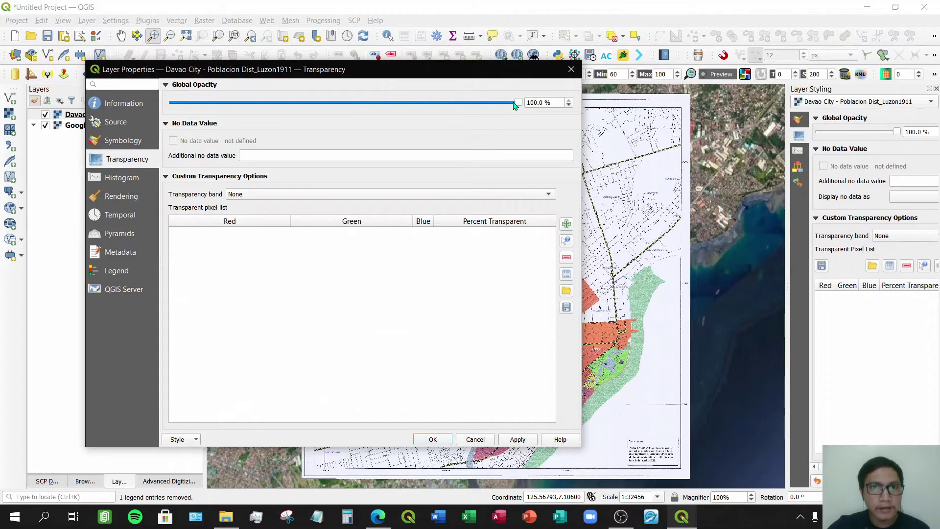
{"action": "left_click_drag", "start_coordinate": [515, 104], "coordinate": [332, 103]}
{"action": "left_click_drag", "start_coordinate": [541, 103], "coordinate": [509, 103]}
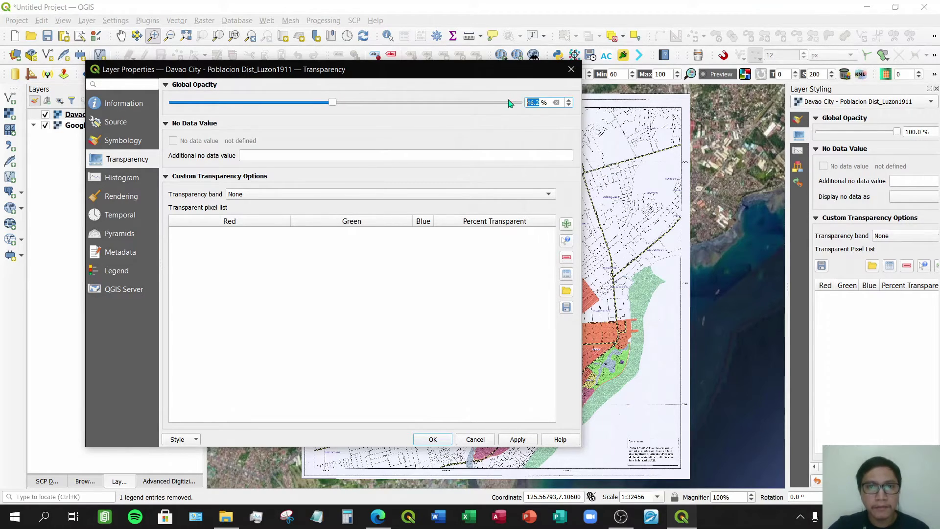
{"action": "type", "text": "45"}
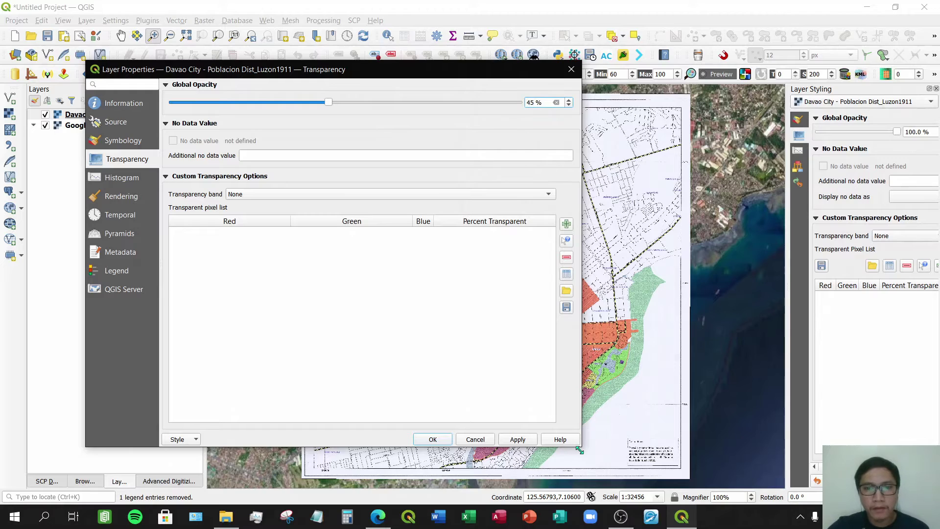
{"action": "left_click", "coordinate": [511, 440]}
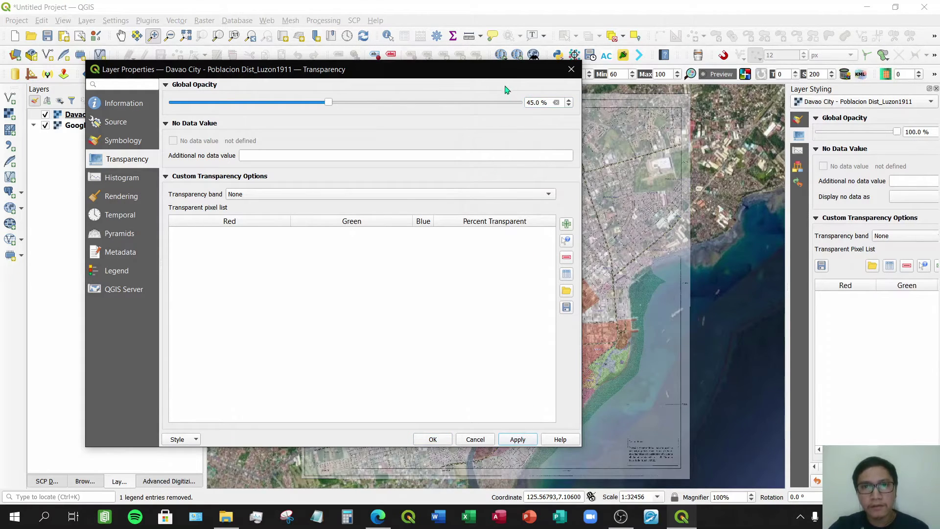
- Compare the semi-transparent map with the satellite imagery beneath it and close the layer properties
{"action": "left_click_drag", "start_coordinate": [506, 78], "coordinate": [488, 399]}
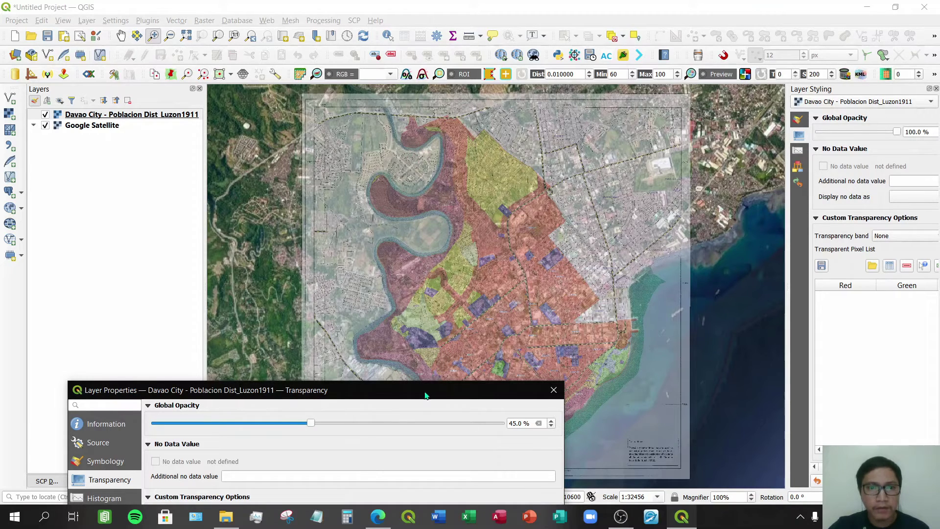
{"action": "left_click_drag", "start_coordinate": [425, 396], "coordinate": [449, 461]}
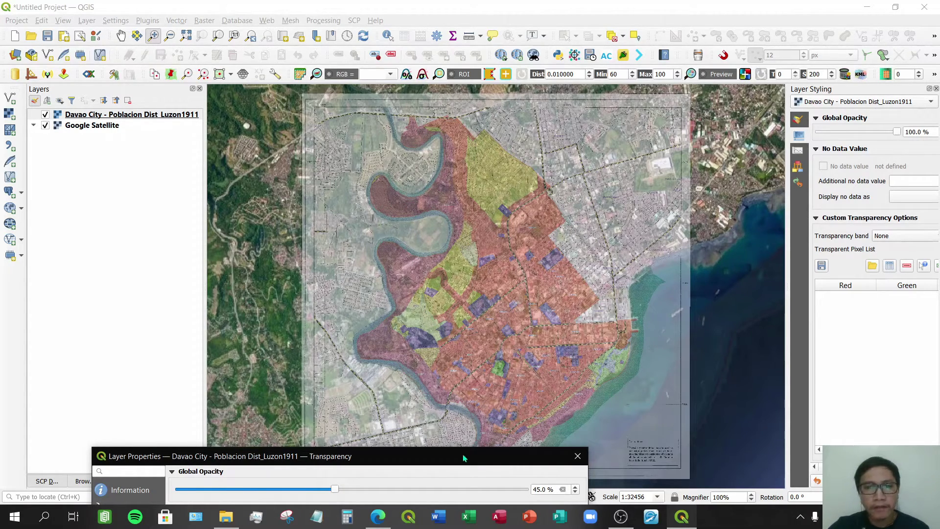
{"action": "left_click_drag", "start_coordinate": [464, 458], "coordinate": [482, 83]}
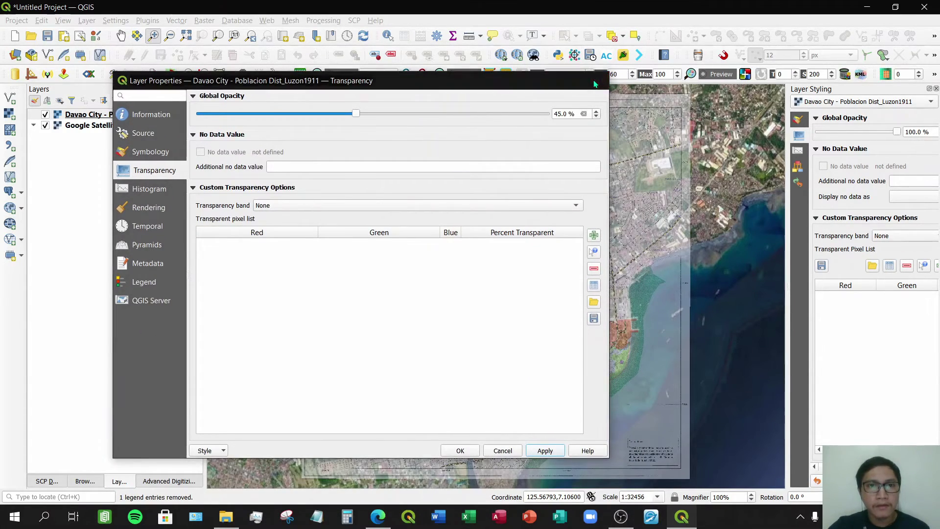
{"action": "left_click", "coordinate": [595, 84]}
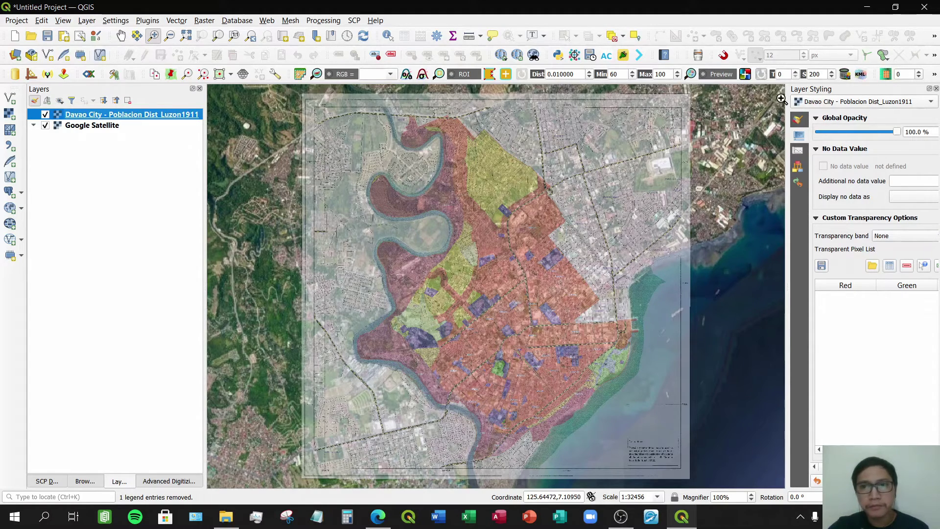
- Reduce the georeferenced map layer's global opacity to about 28.3 % through its live styling and activate the Zoom In tool
{"action": "left_click", "coordinate": [799, 122]}
{"action": "left_click", "coordinate": [800, 136]}
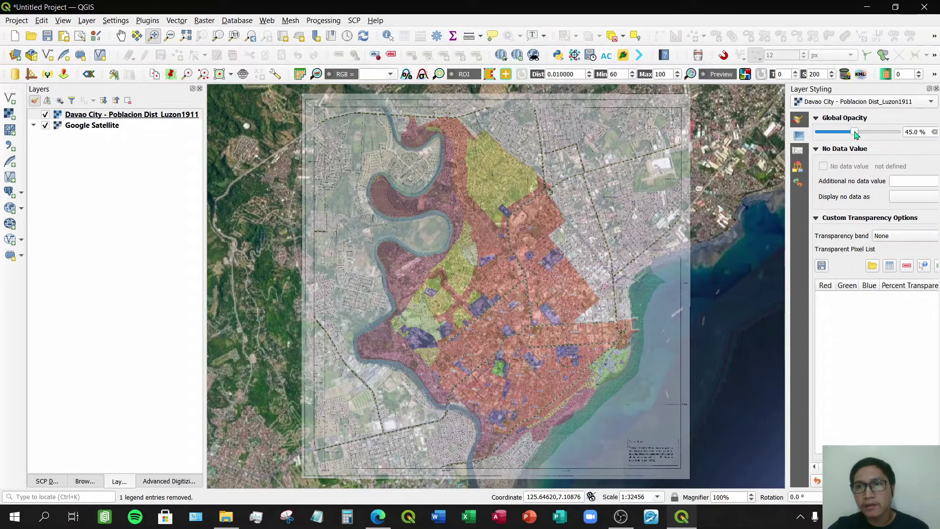
{"action": "left_click_drag", "start_coordinate": [856, 135], "coordinate": [843, 134]}
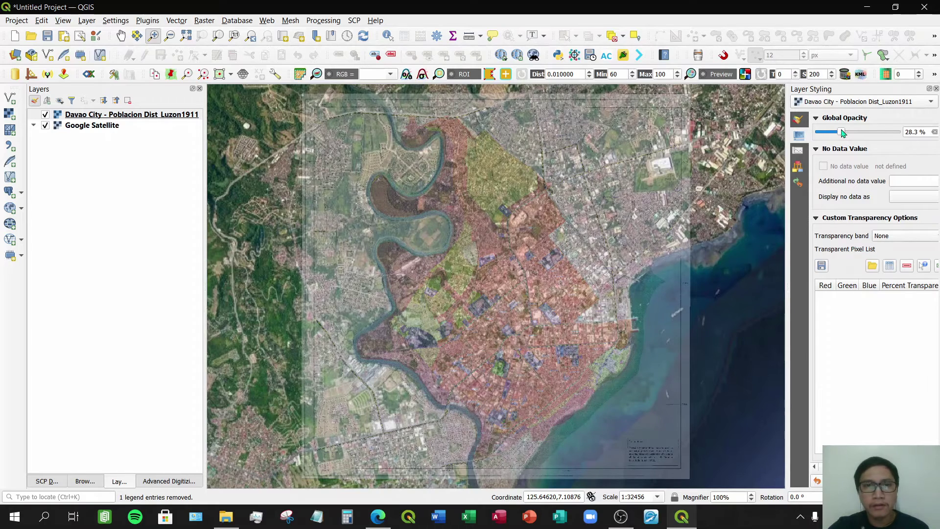
{"action": "left_click", "coordinate": [160, 35]}
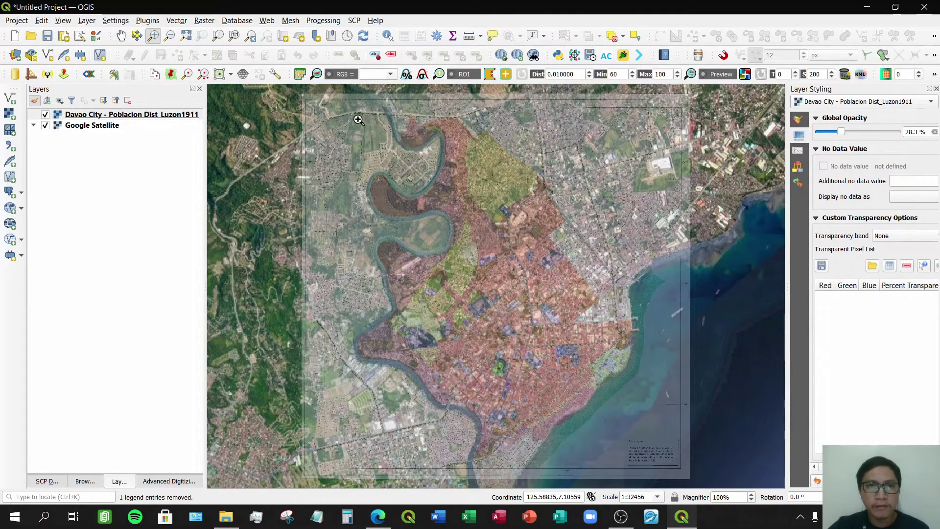
- Examine how the semi-transparent map's river bends and roads align with the satellite imagery from the northern meanders down to the river mouth
{"action": "left_click_drag", "start_coordinate": [354, 120], "coordinate": [493, 275]}
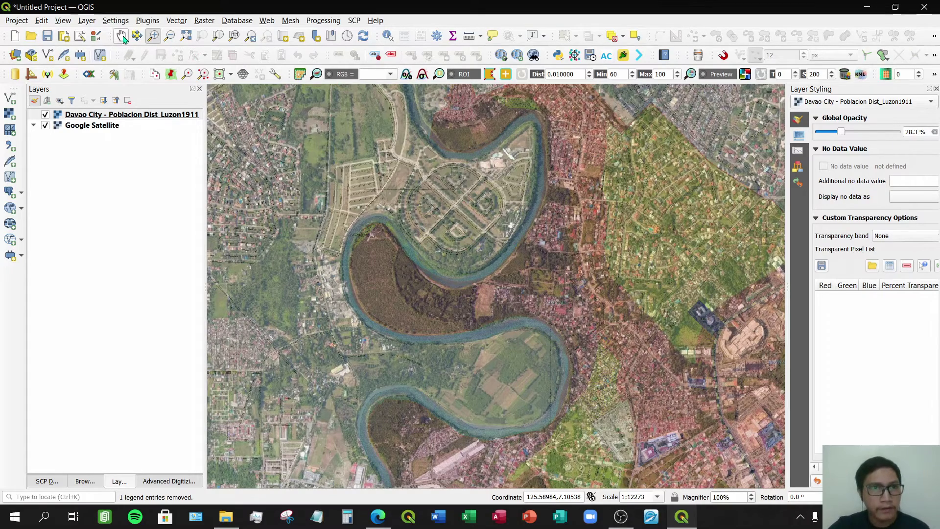
{"action": "left_click", "coordinate": [122, 37]}
{"action": "left_click_drag", "start_coordinate": [510, 174], "coordinate": [439, 347]}
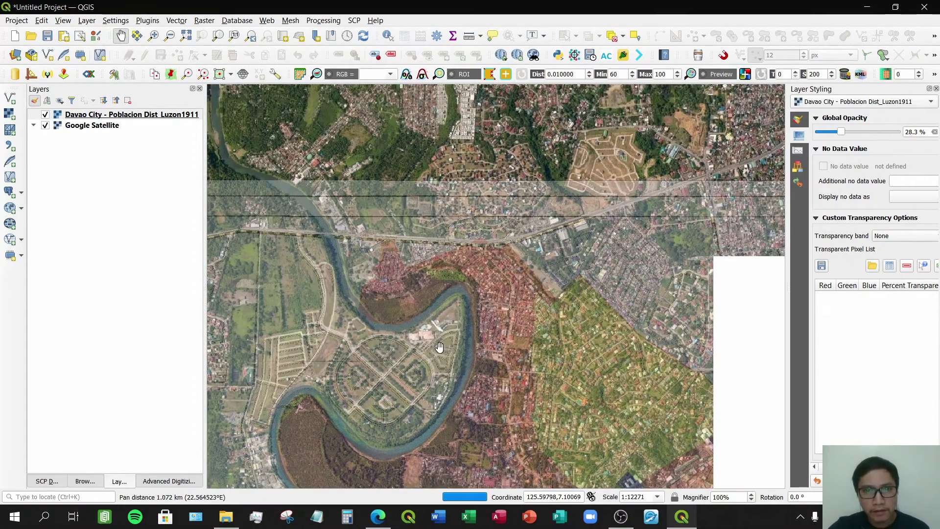
{"action": "left_click_drag", "start_coordinate": [351, 314], "coordinate": [466, 197]}
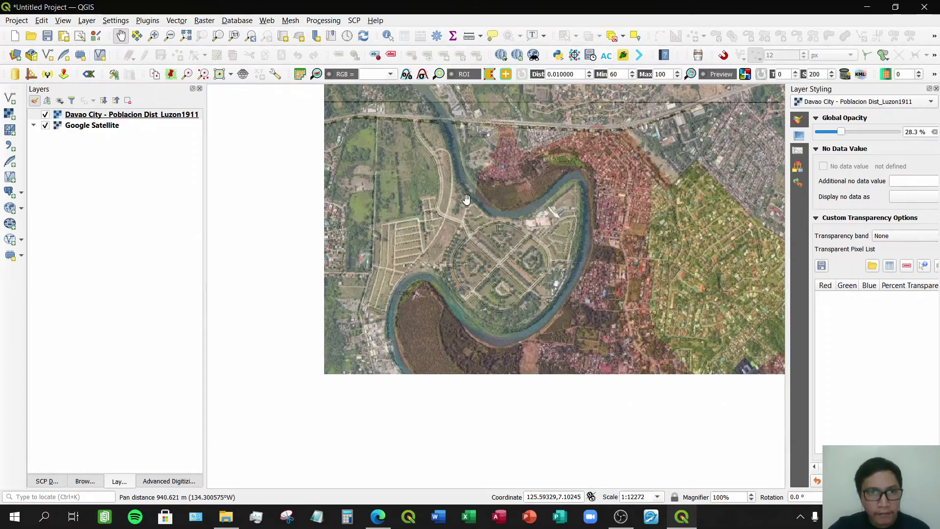
{"action": "left_click_drag", "start_coordinate": [377, 123], "coordinate": [466, 128]}
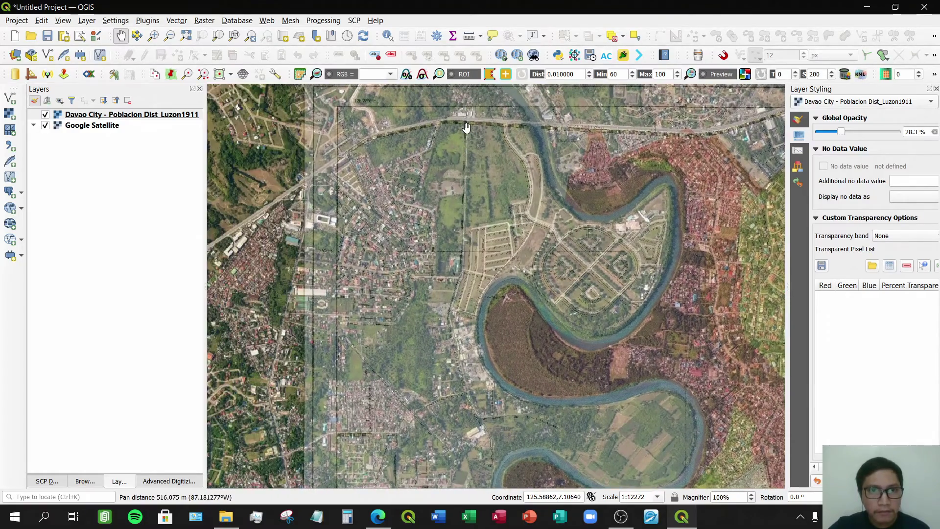
{"action": "left_click_drag", "start_coordinate": [504, 185], "coordinate": [392, 183]}
{"action": "left_click_drag", "start_coordinate": [421, 303], "coordinate": [418, 190]}
{"action": "left_click_drag", "start_coordinate": [442, 336], "coordinate": [458, 199]}
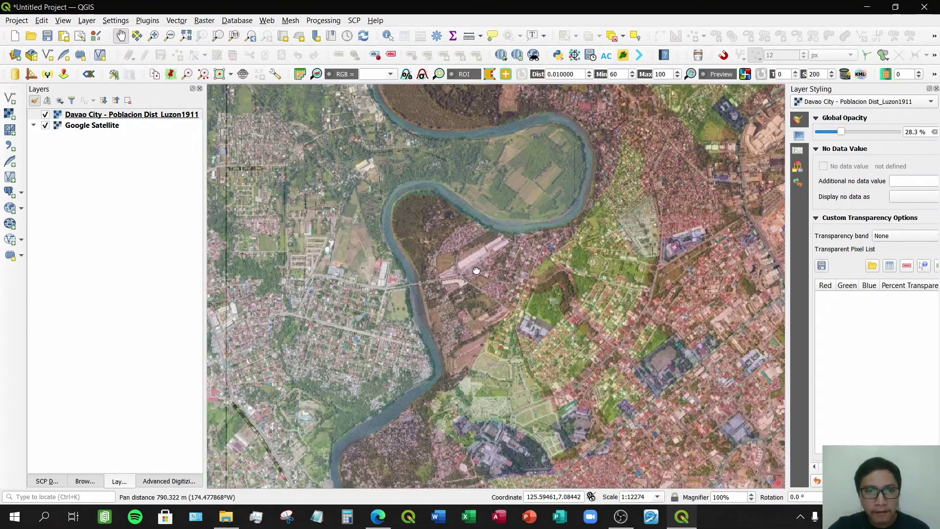
{"action": "left_click_drag", "start_coordinate": [468, 294], "coordinate": [510, 148]}
{"action": "left_click_drag", "start_coordinate": [466, 330], "coordinate": [423, 178]}
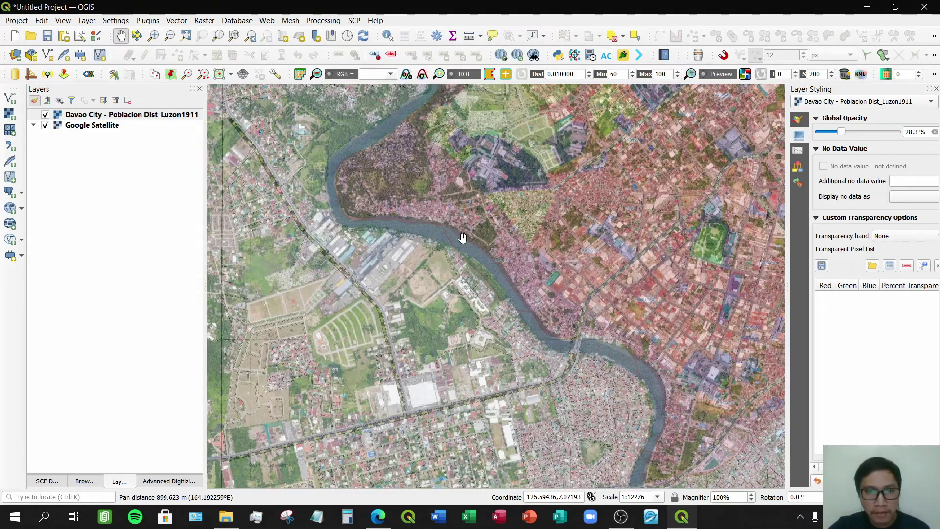
{"action": "left_click_drag", "start_coordinate": [462, 239], "coordinate": [386, 182]}
{"action": "left_click_drag", "start_coordinate": [578, 357], "coordinate": [495, 266]}
{"action": "left_click_drag", "start_coordinate": [553, 228], "coordinate": [500, 206]}
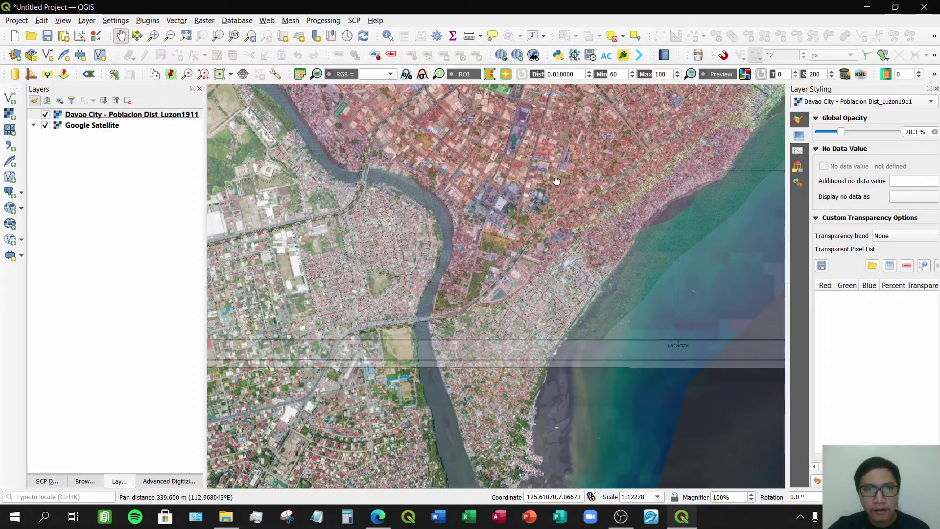
- Check the map's alignment with the satellite imagery along the coast and piers and across the inner city blocks back to the northern district
{"action": "left_click_drag", "start_coordinate": [557, 181], "coordinate": [486, 265]}
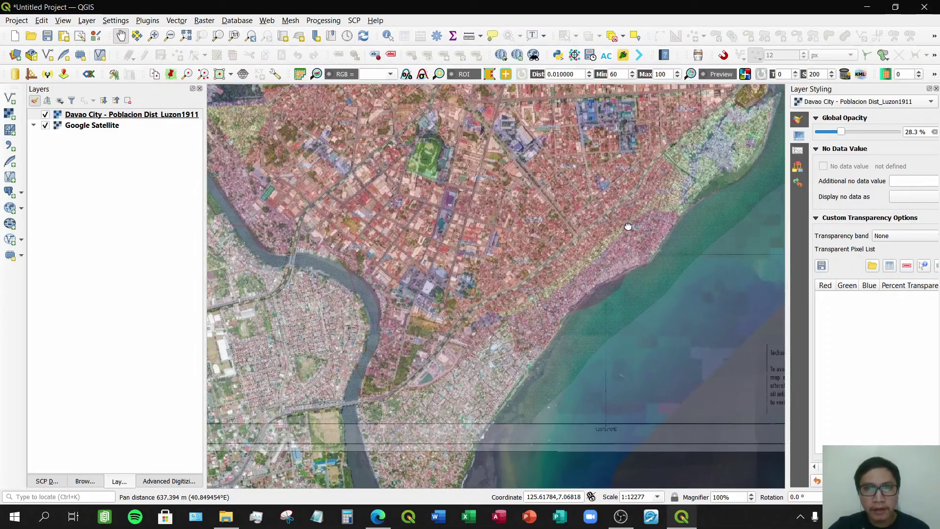
{"action": "left_click_drag", "start_coordinate": [629, 226], "coordinate": [496, 355]}
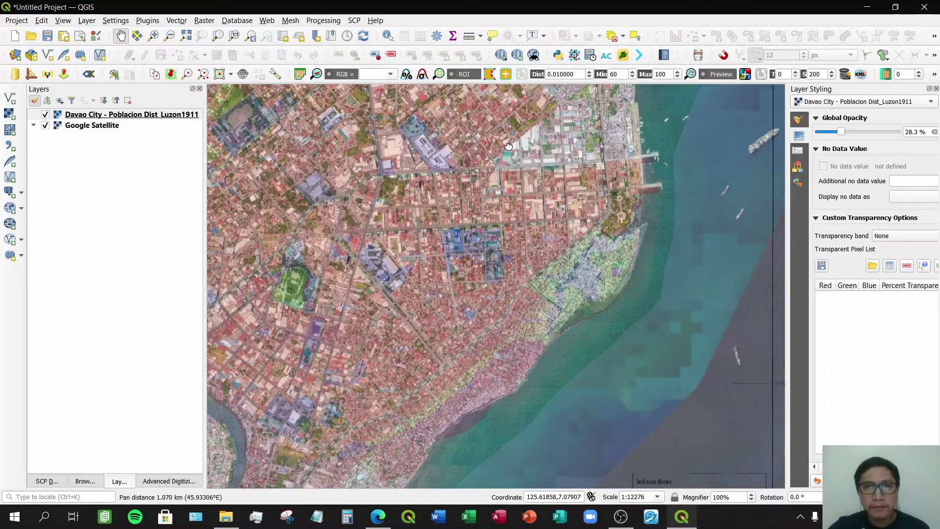
{"action": "left_click_drag", "start_coordinate": [509, 146], "coordinate": [578, 284]}
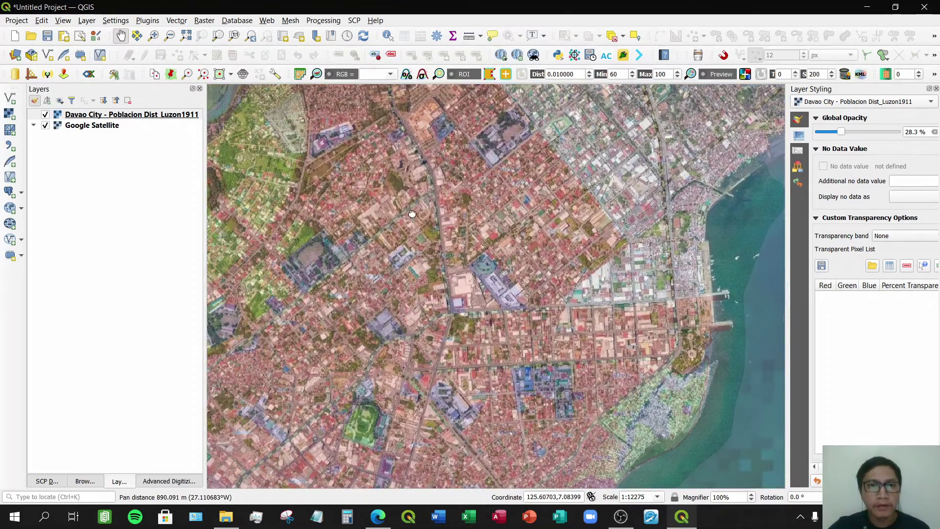
{"action": "left_click_drag", "start_coordinate": [412, 215], "coordinate": [513, 268]}
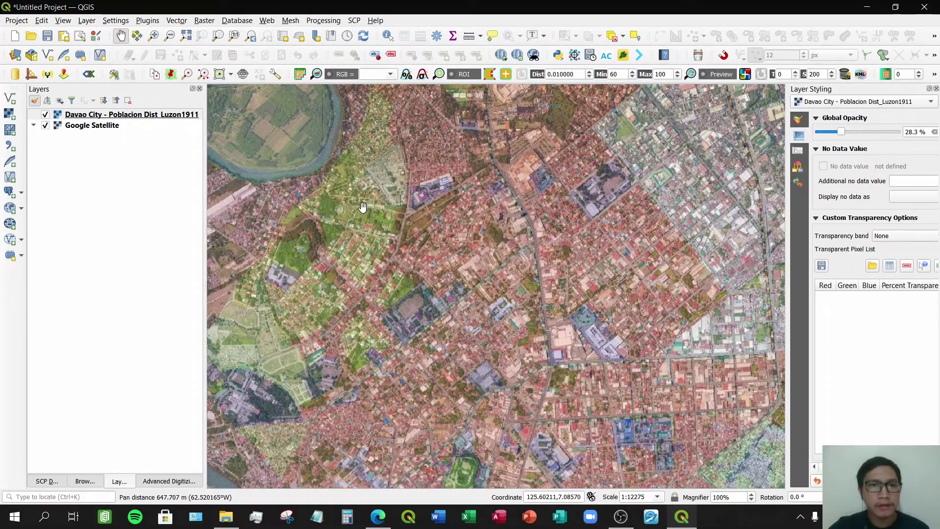
{"action": "left_click_drag", "start_coordinate": [363, 208], "coordinate": [508, 278]}
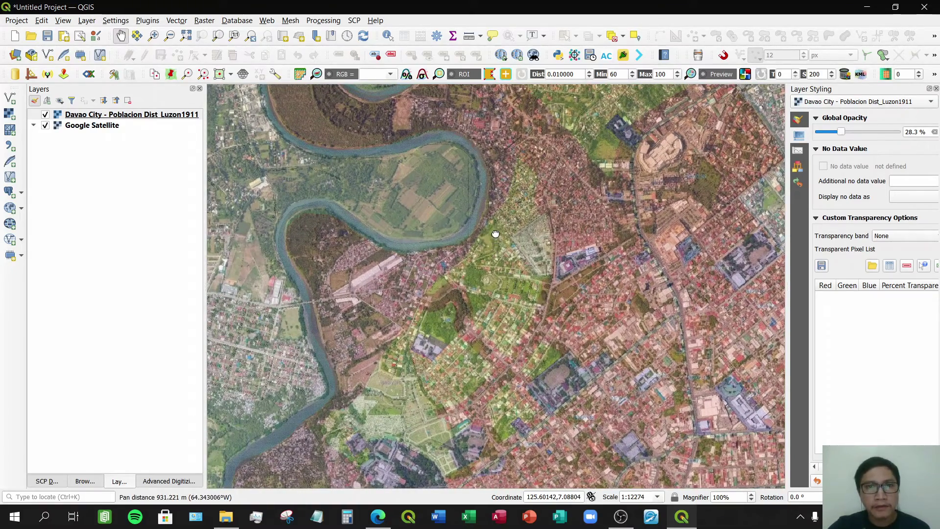
{"action": "left_click_drag", "start_coordinate": [494, 240], "coordinate": [459, 377]}
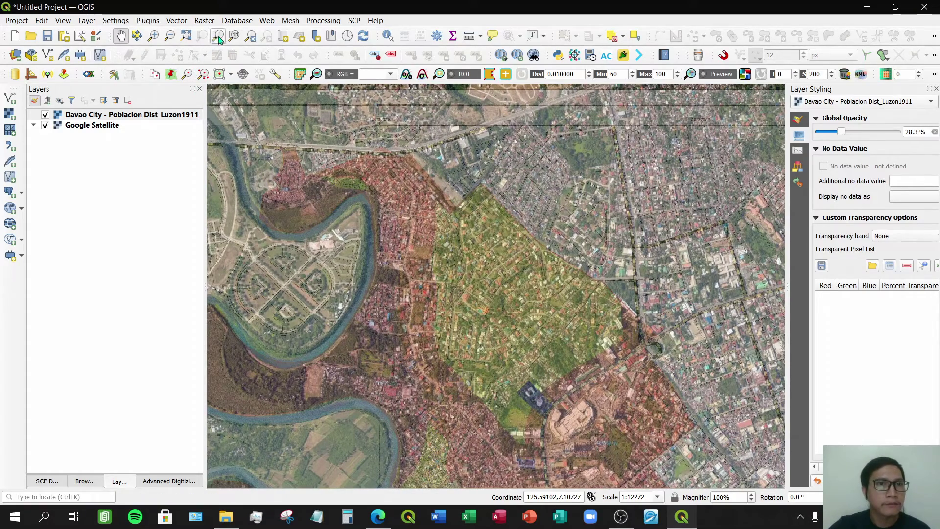
- Measure the offset between the map's highway and the satellite highway at the district's northern edge, and close the measurement
{"action": "left_click_drag", "start_coordinate": [381, 160], "coordinate": [338, 260]}
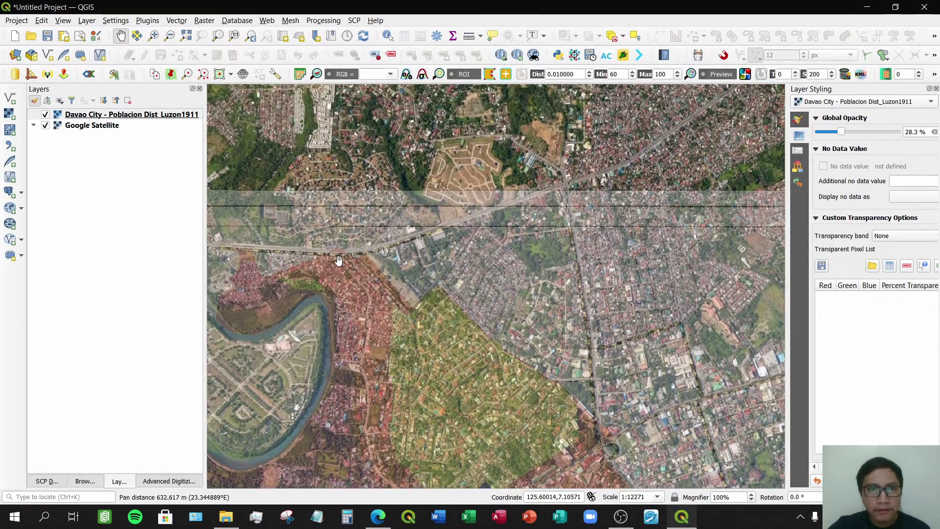
{"action": "scroll", "coordinate": [356, 285], "scroll_direction": "up", "scroll_amount": 2}
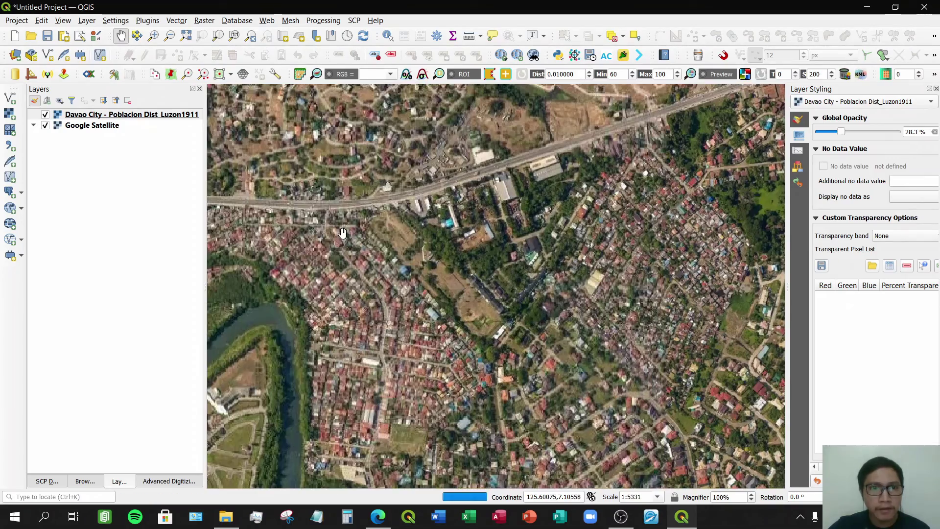
{"action": "left_click_drag", "start_coordinate": [343, 234], "coordinate": [441, 270]}
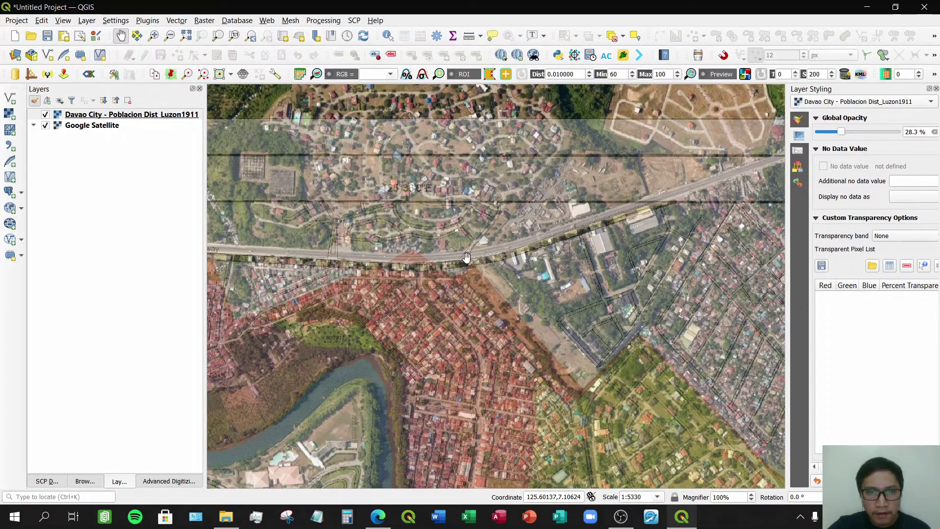
{"action": "scroll", "coordinate": [467, 257], "scroll_direction": "up", "scroll_amount": 1}
{"action": "scroll", "coordinate": [466, 257], "scroll_direction": "up", "scroll_amount": 1}
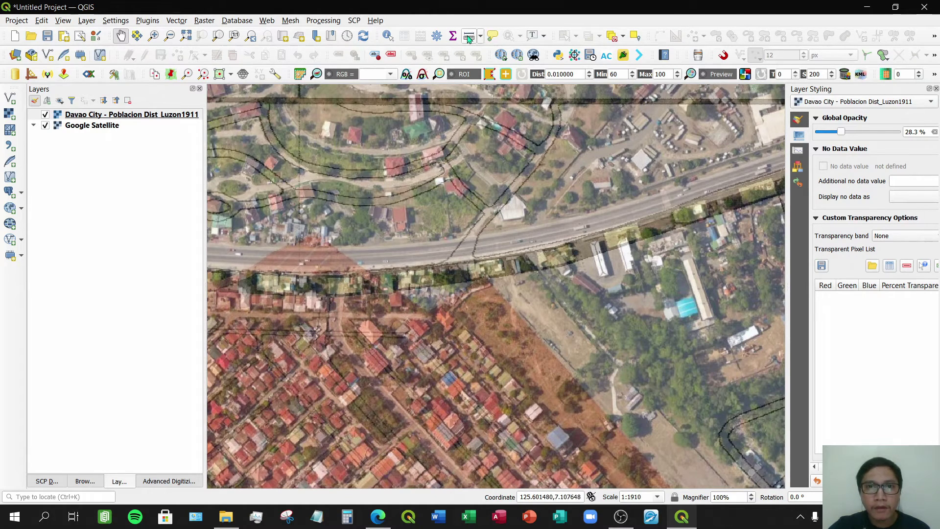
{"action": "left_click", "coordinate": [469, 37]}
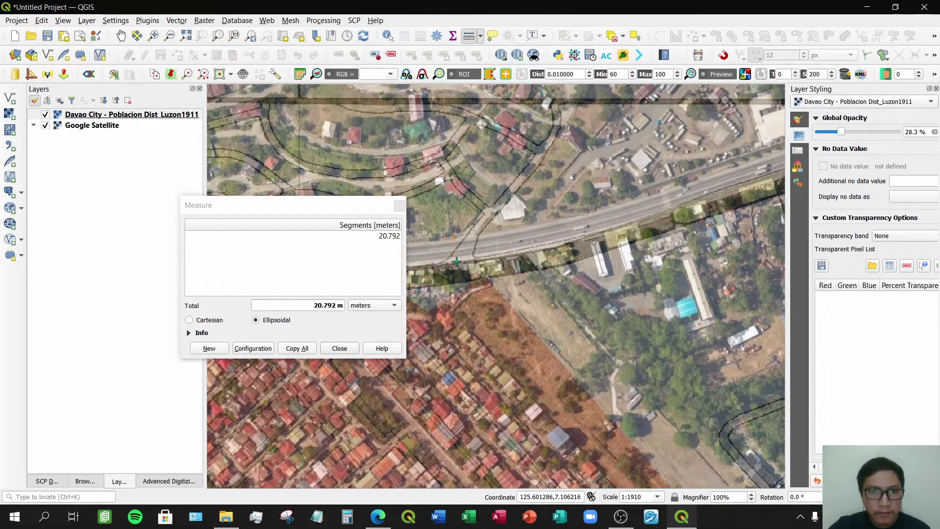
{"action": "left_click", "coordinate": [340, 348]}
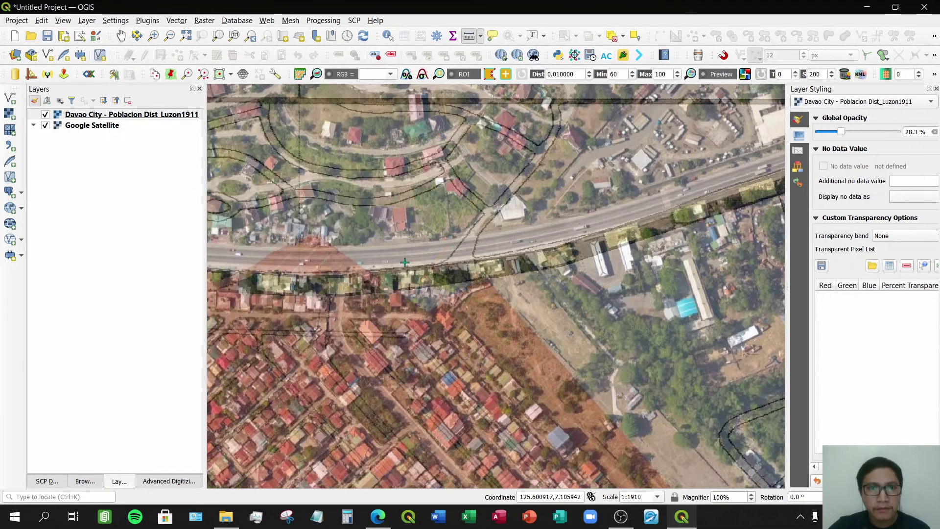
- Show the full extent of the georeferenced map layer and review its overall fit over the satellite imagery
{"action": "left_click", "coordinate": [219, 39]}
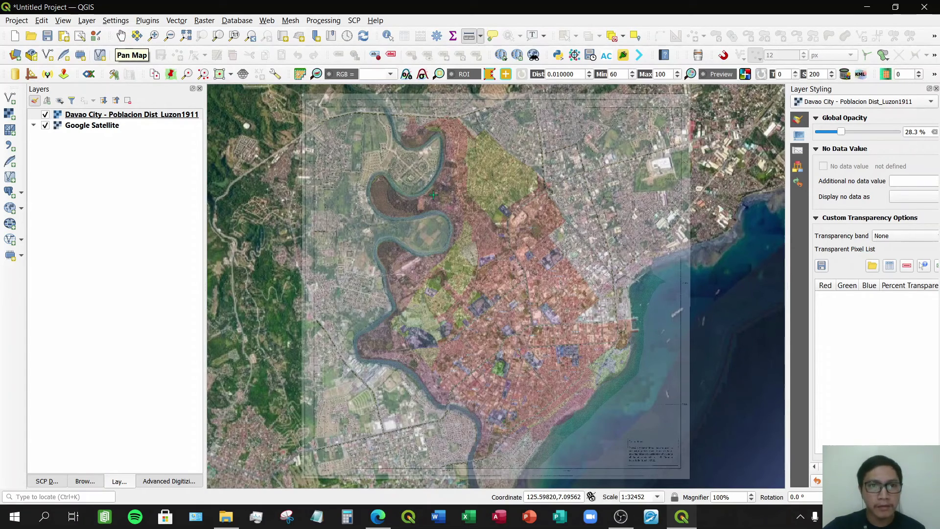
{"action": "left_click", "coordinate": [121, 37]}
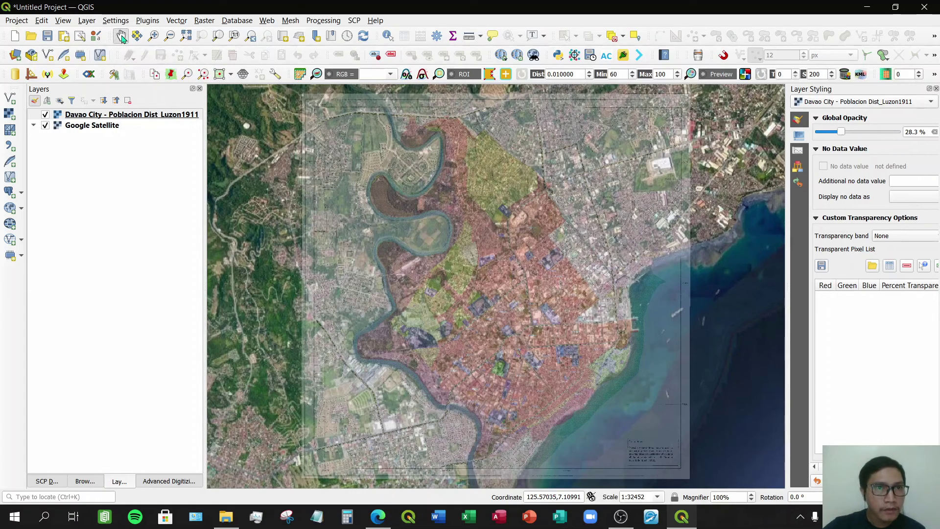
{"action": "left_click_drag", "start_coordinate": [404, 142], "coordinate": [356, 156]}
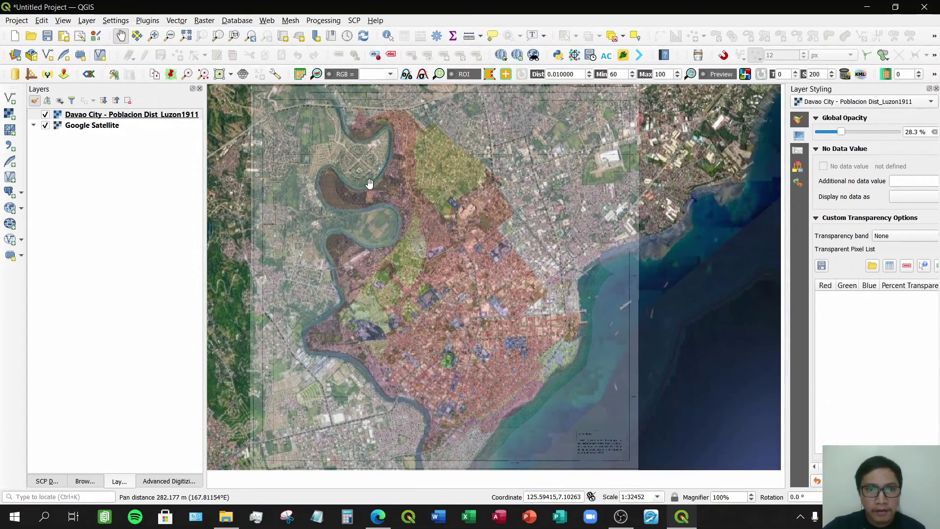
{"action": "left_click_drag", "start_coordinate": [395, 238], "coordinate": [416, 259]}
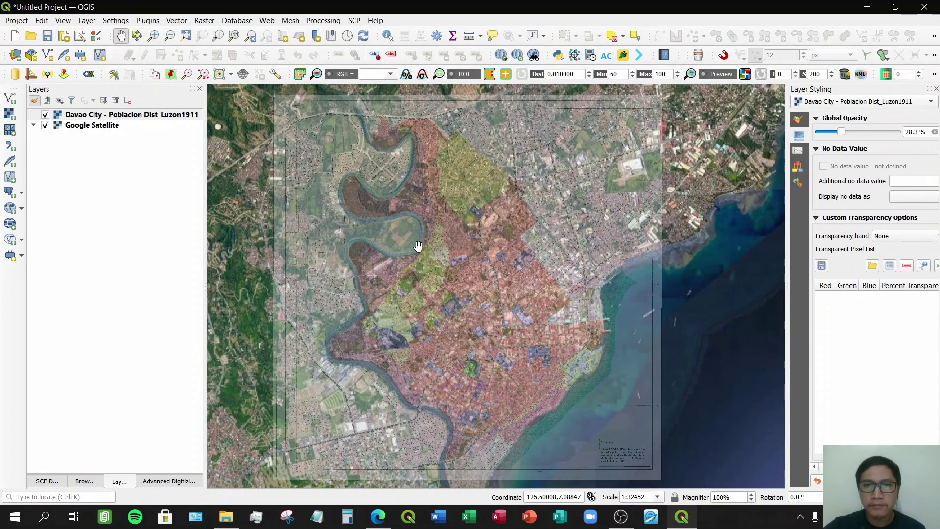
{"action": "left_click_drag", "start_coordinate": [418, 245], "coordinate": [424, 245]}
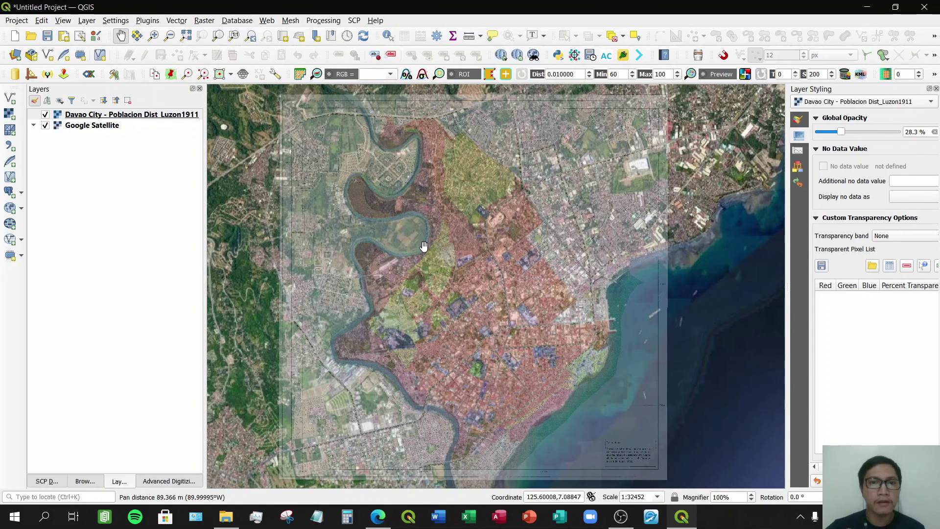